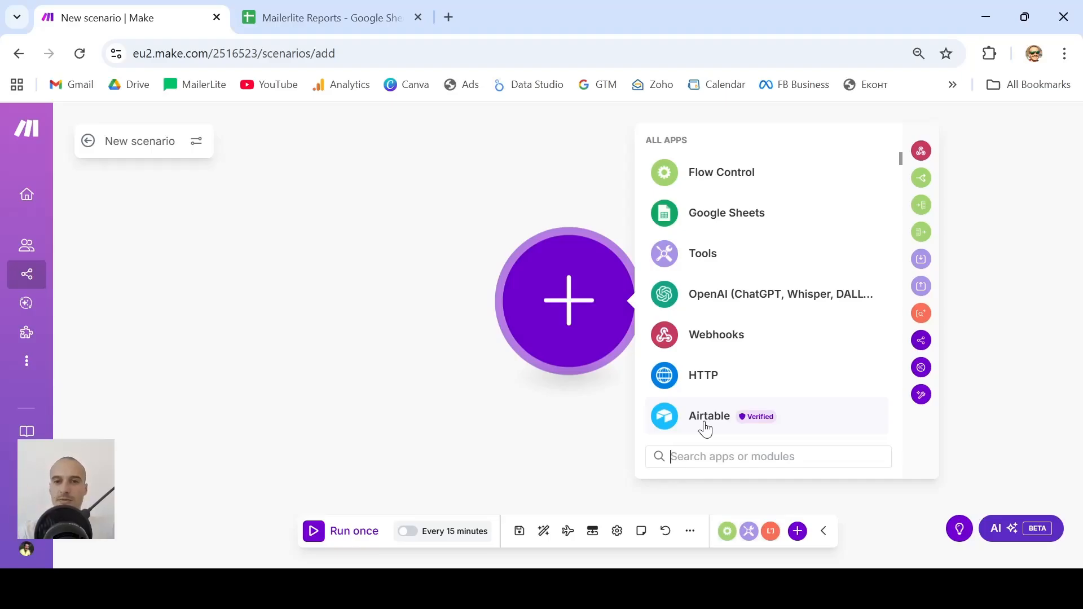
- Add MailerLite's List Campaigns module as the first module of the new scenario
text(mail)
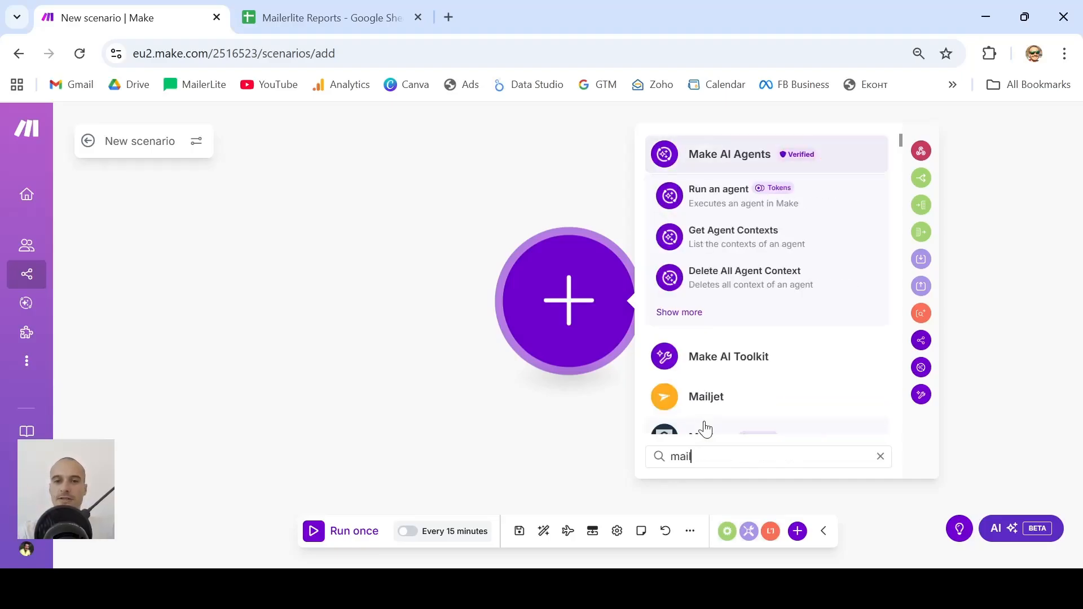
text(e)
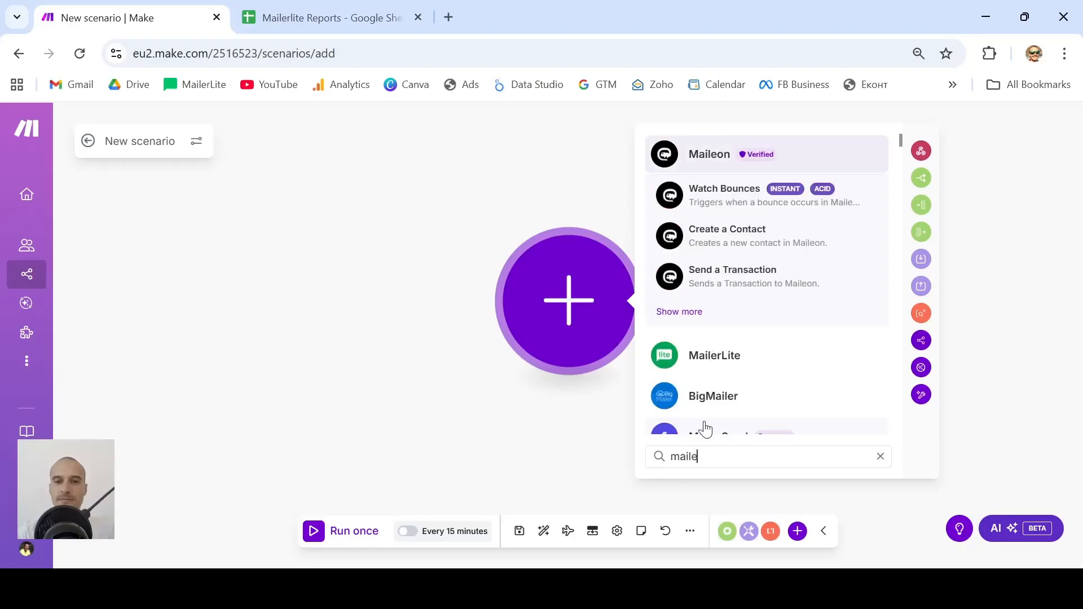
click(719, 354)
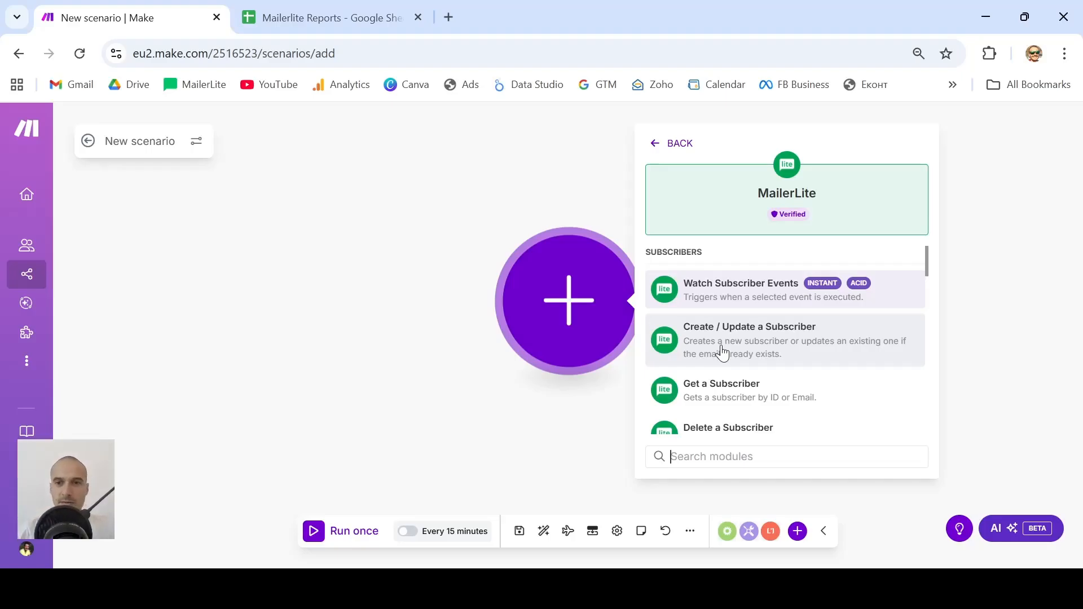
scroll(723, 352, down, 3)
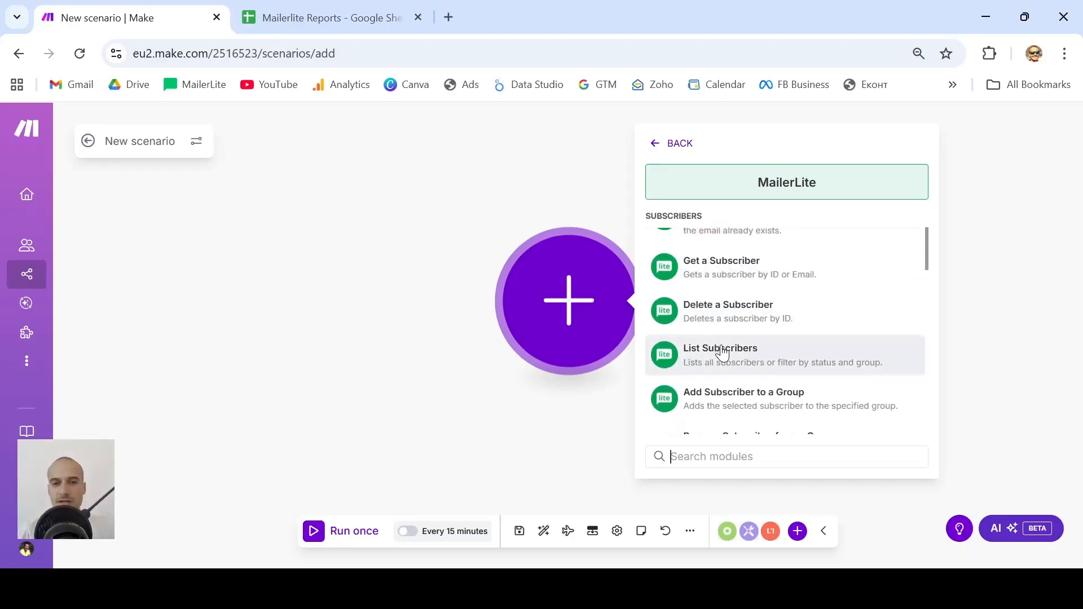
scroll(723, 352, down, 7)
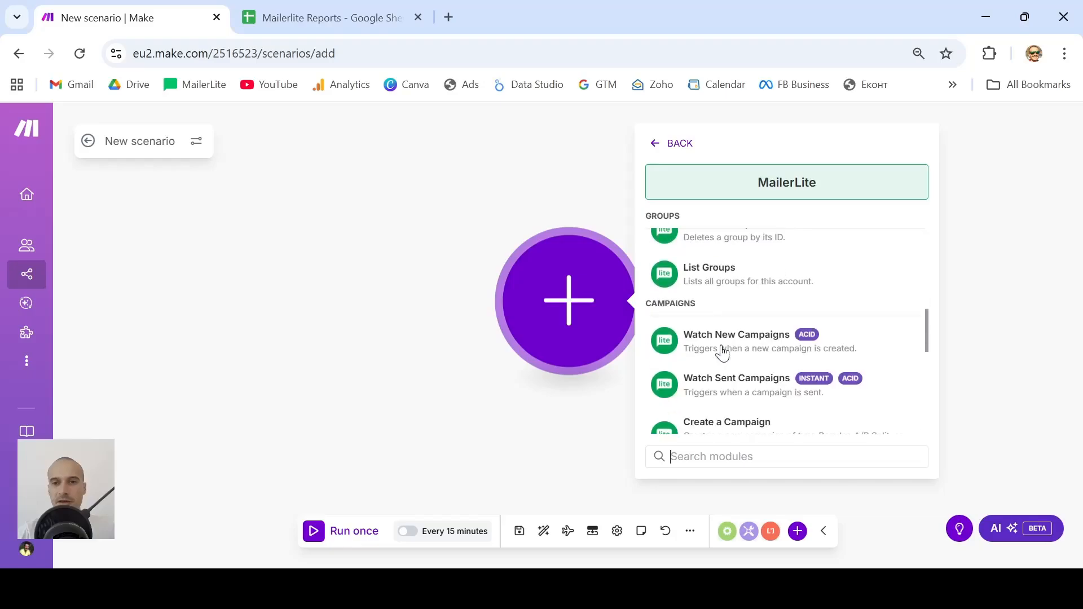
scroll(722, 353, down, 3)
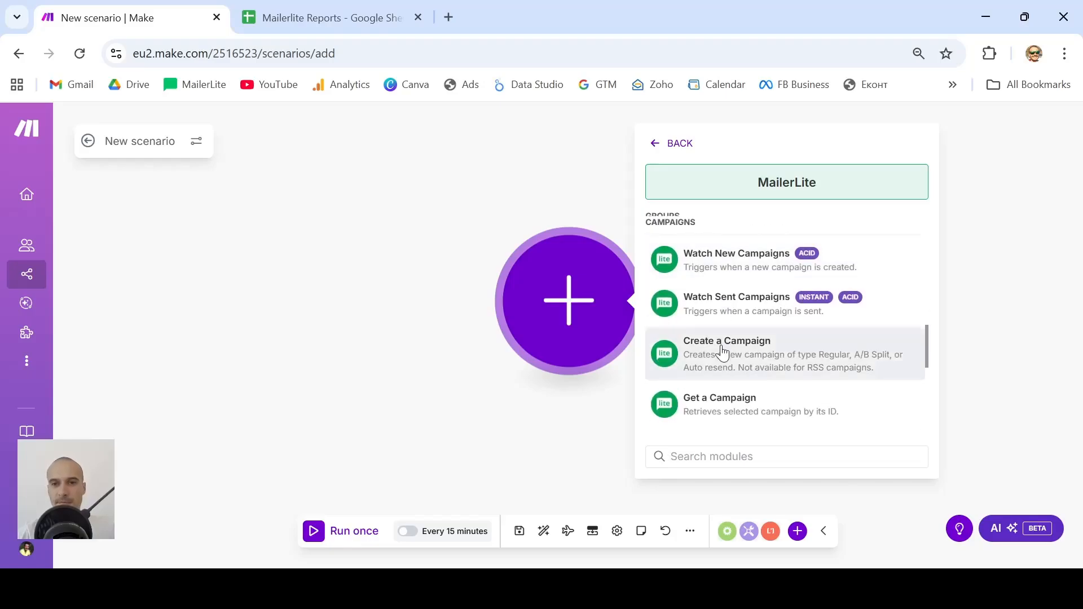
scroll(722, 353, down, 4)
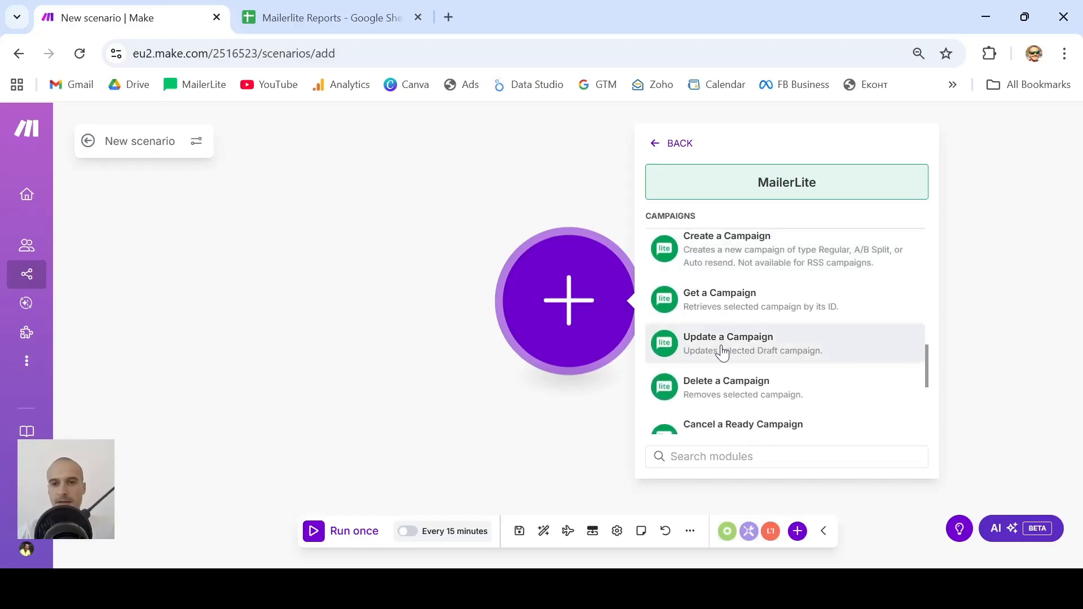
scroll(722, 353, down, 2)
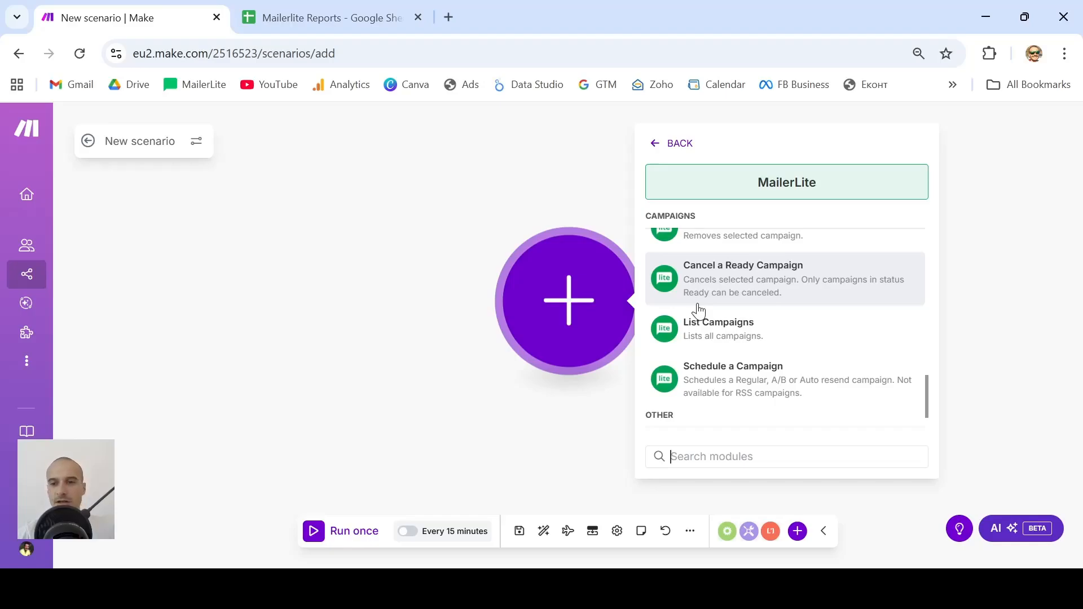
click(726, 341)
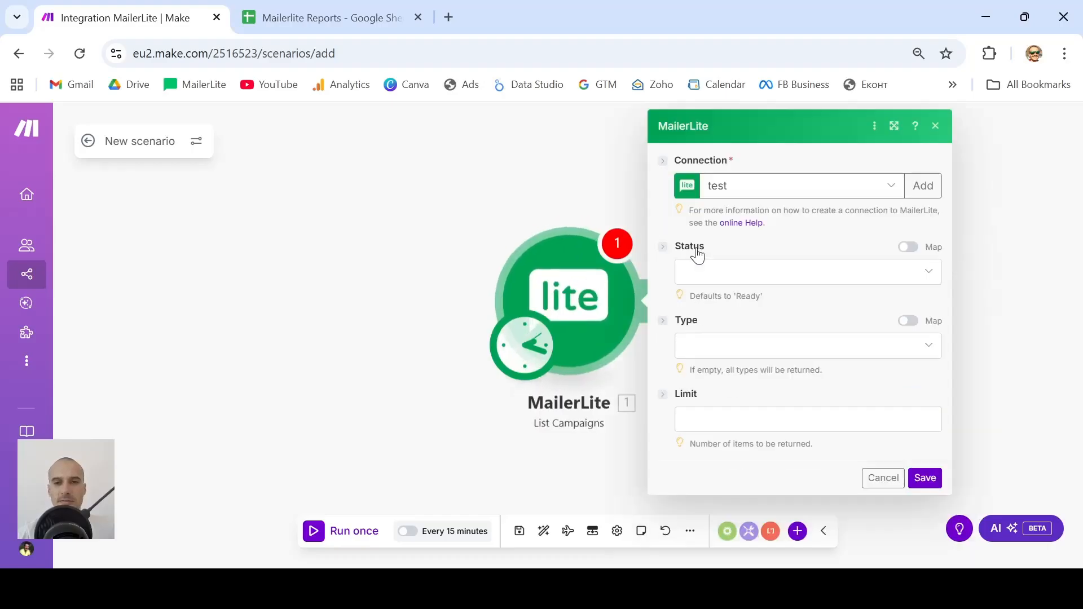
- Use the test connection for the List Campaigns module, with Status set to Sent and Type left Empty
click(807, 189)
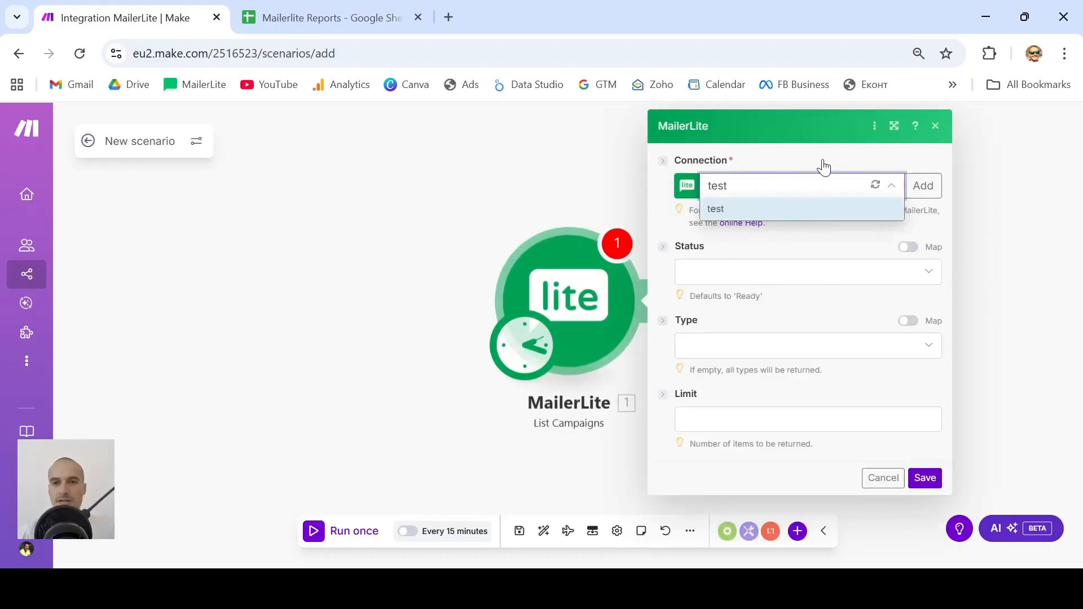
click(796, 219)
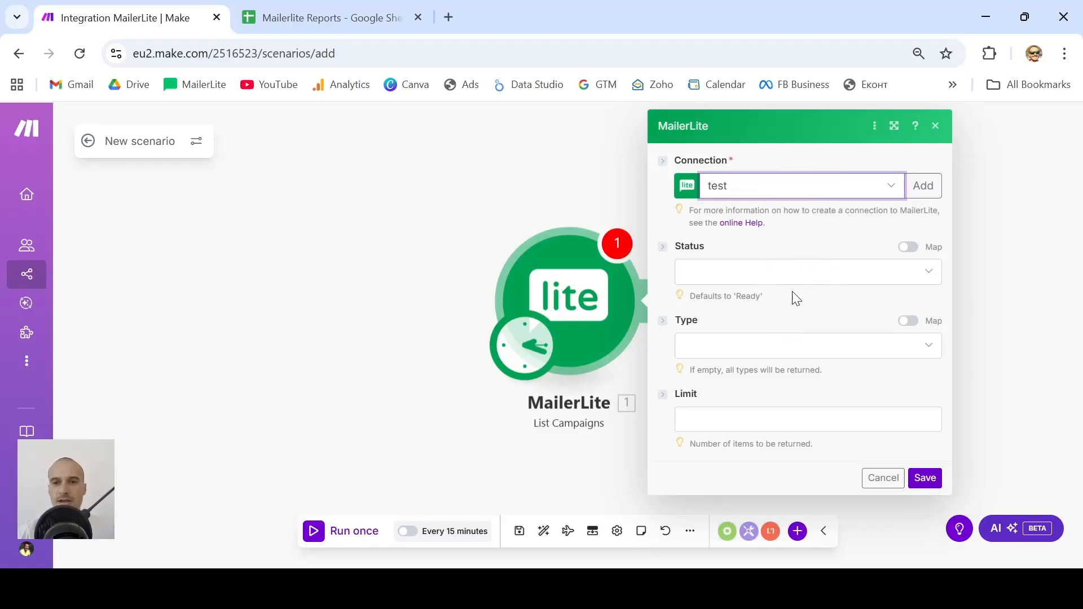
click(827, 288)
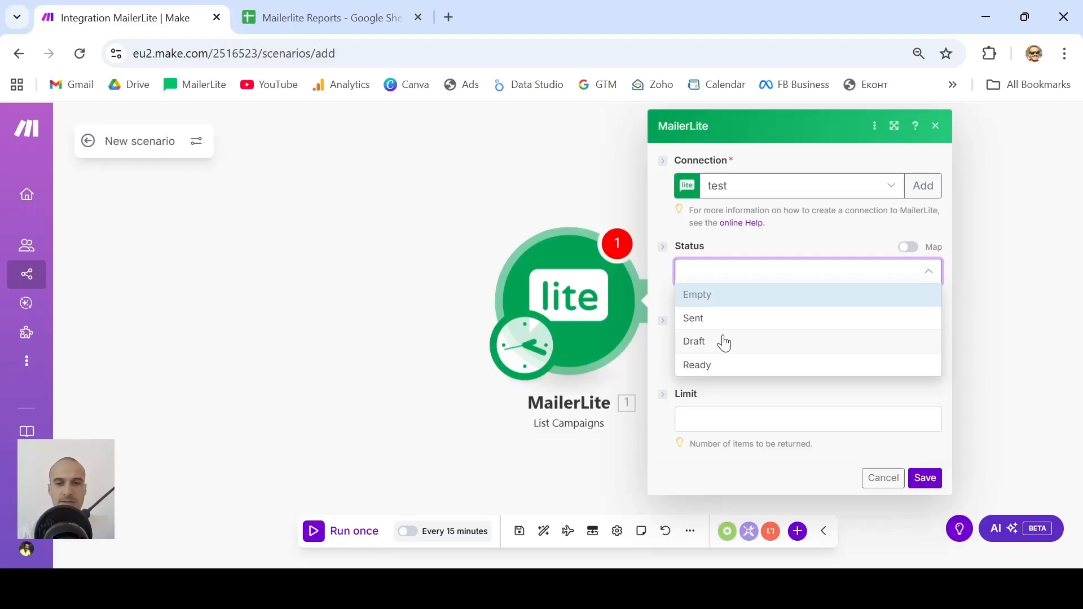
click(696, 327)
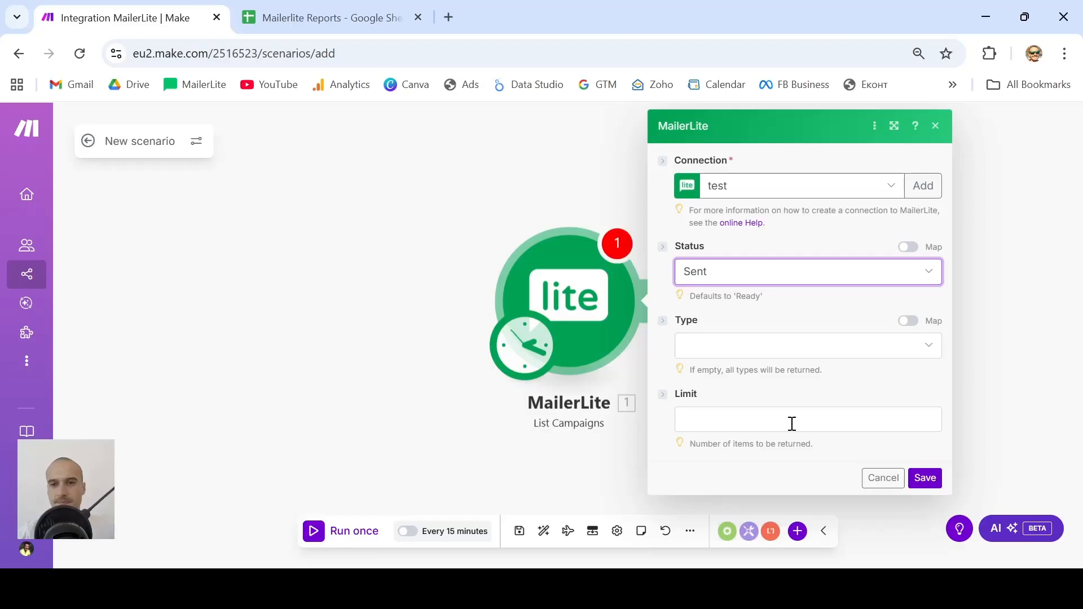
click(940, 347)
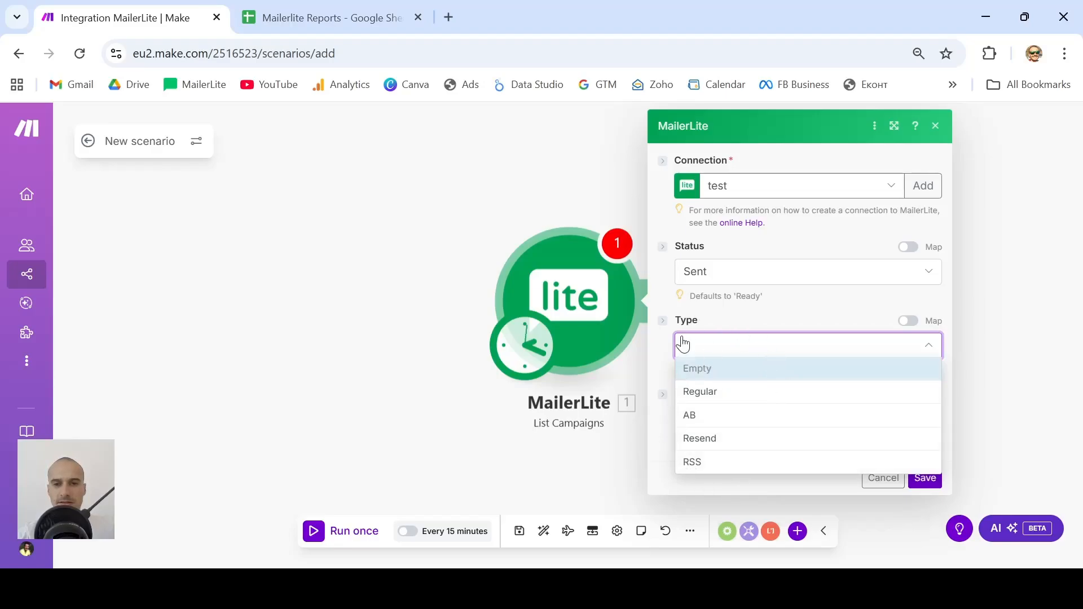
click(763, 377)
click(785, 422)
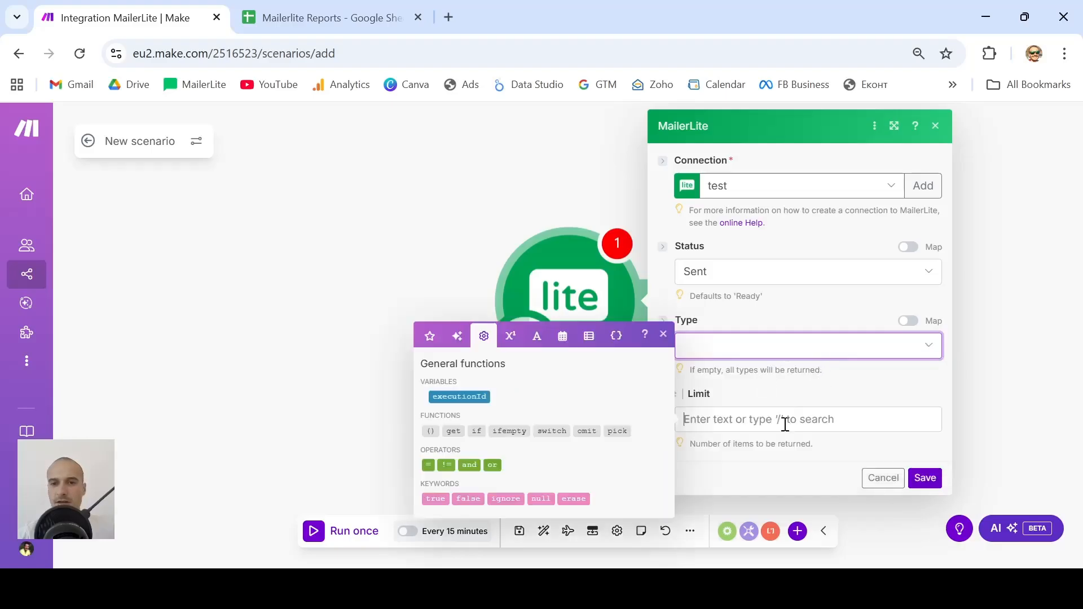
click(816, 402)
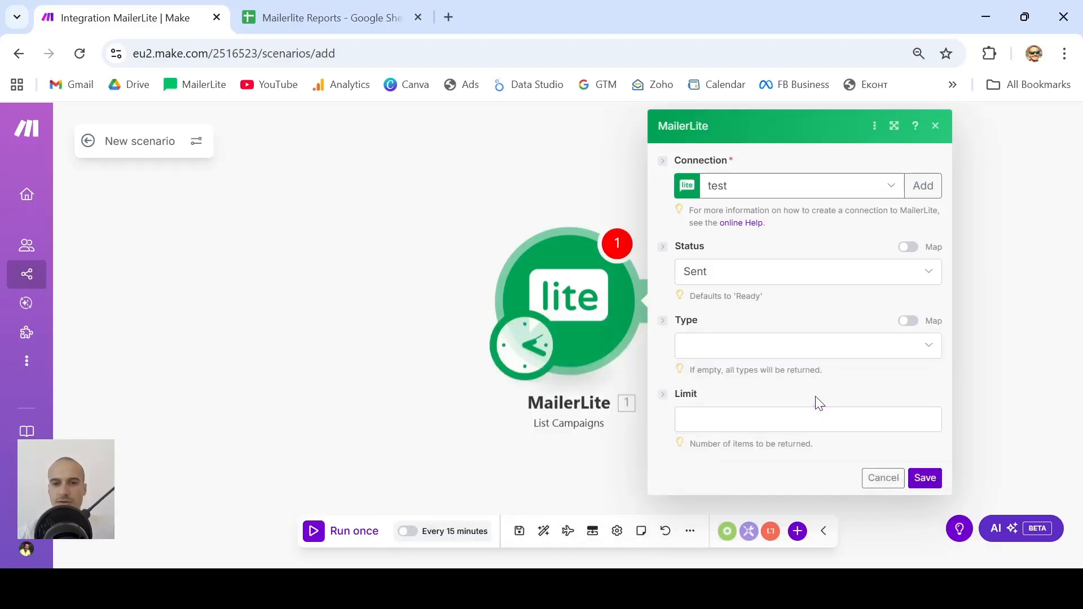
- Set the List Campaigns limit to 10 and save the module settings
click(752, 428)
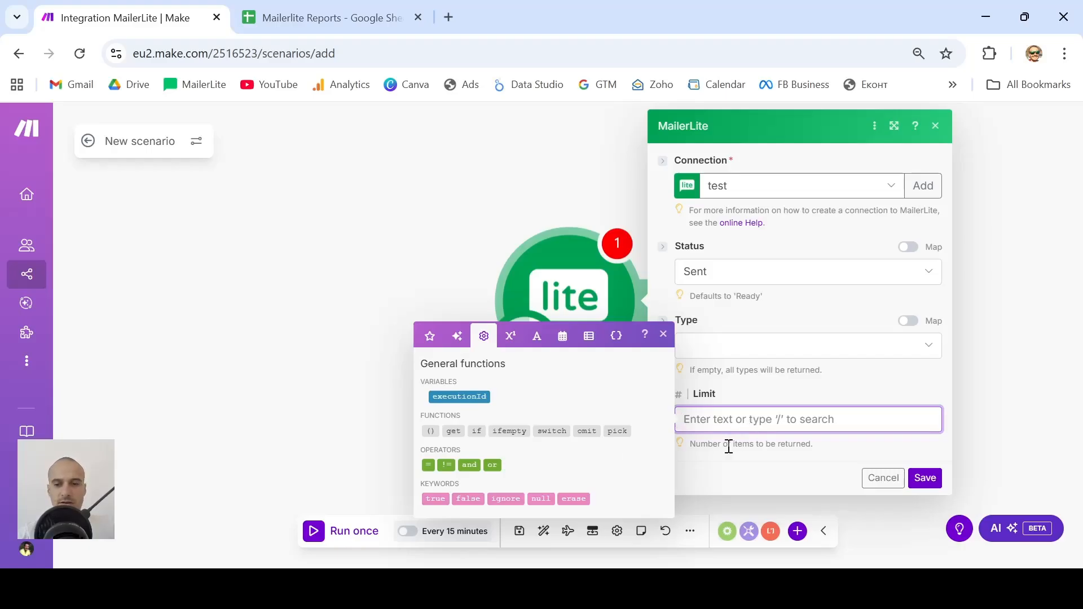
click(752, 464)
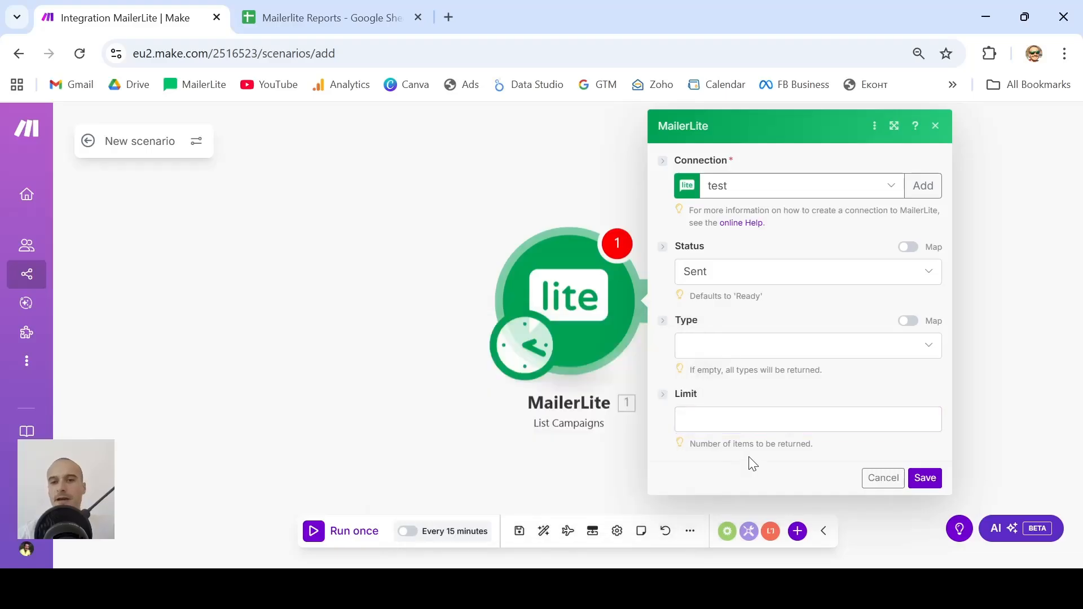
click(750, 413)
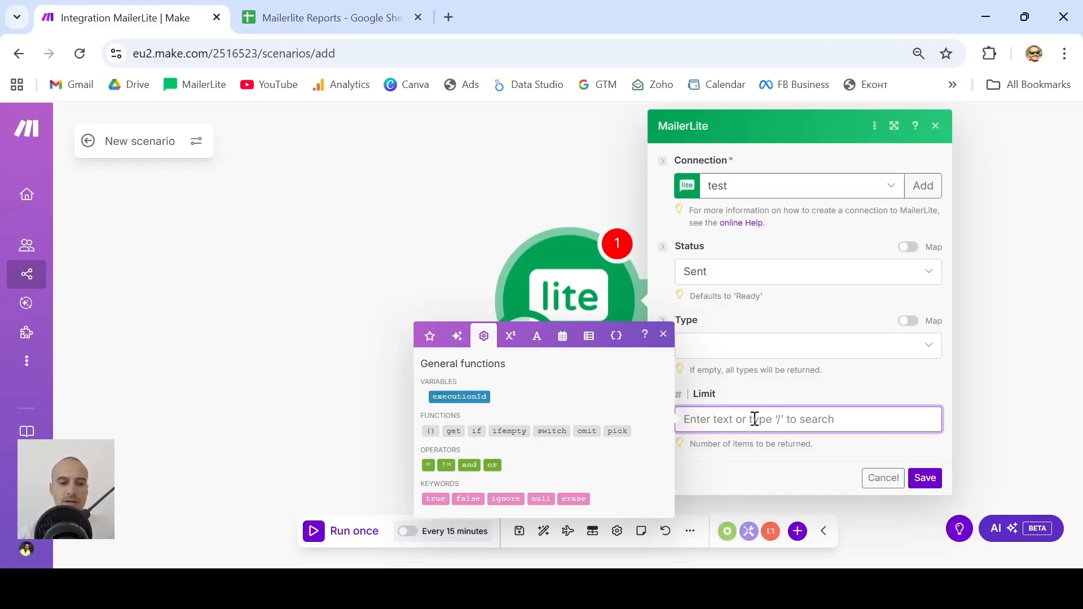
text(10)
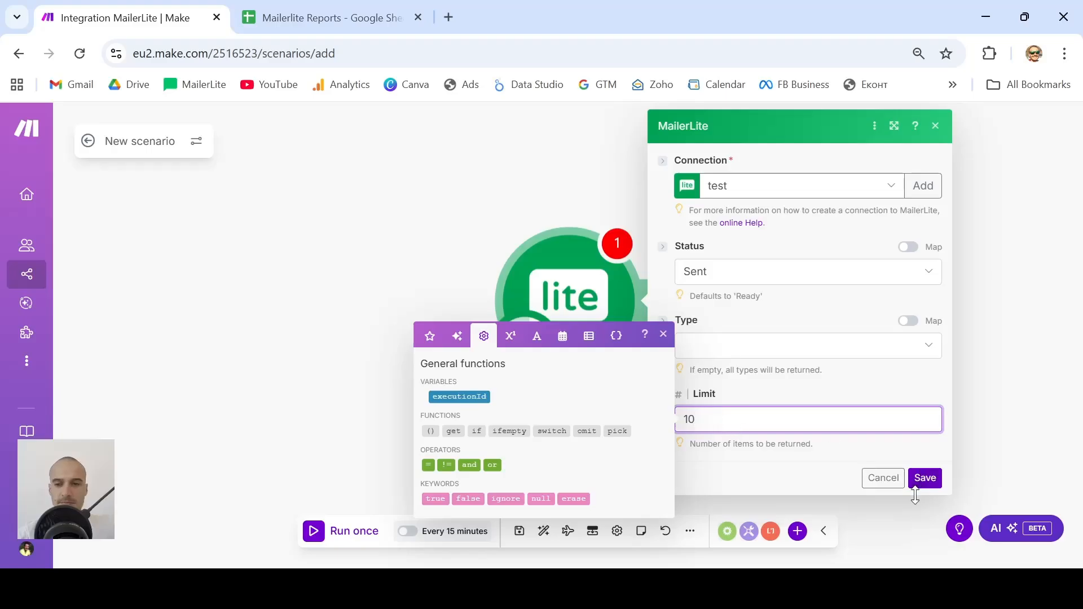
click(926, 478)
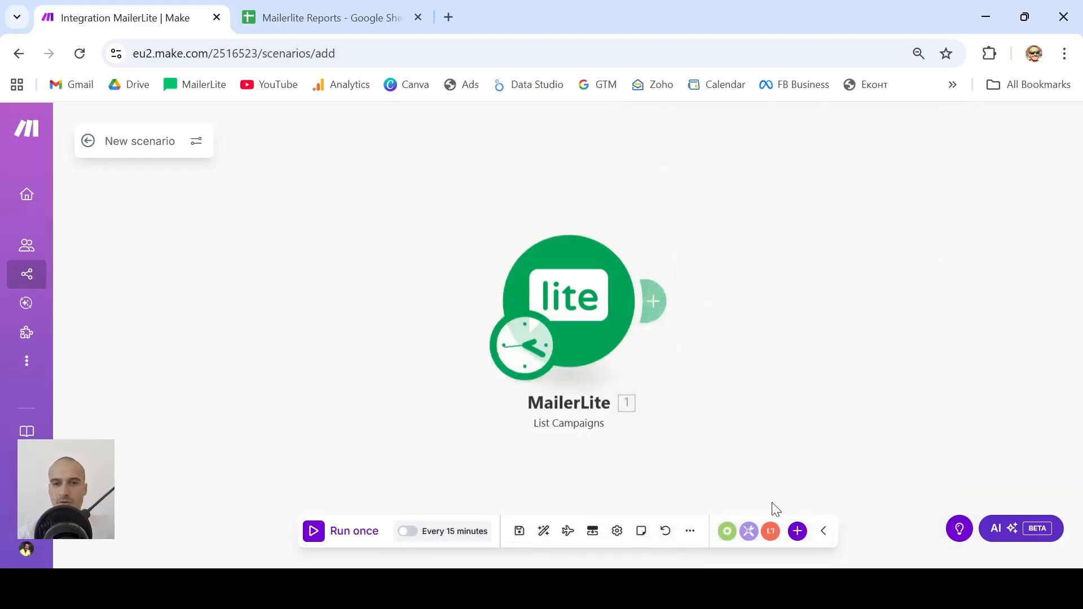
- Run the scenario once and review the first campaign bundles in the List Campaigns output
click(316, 535)
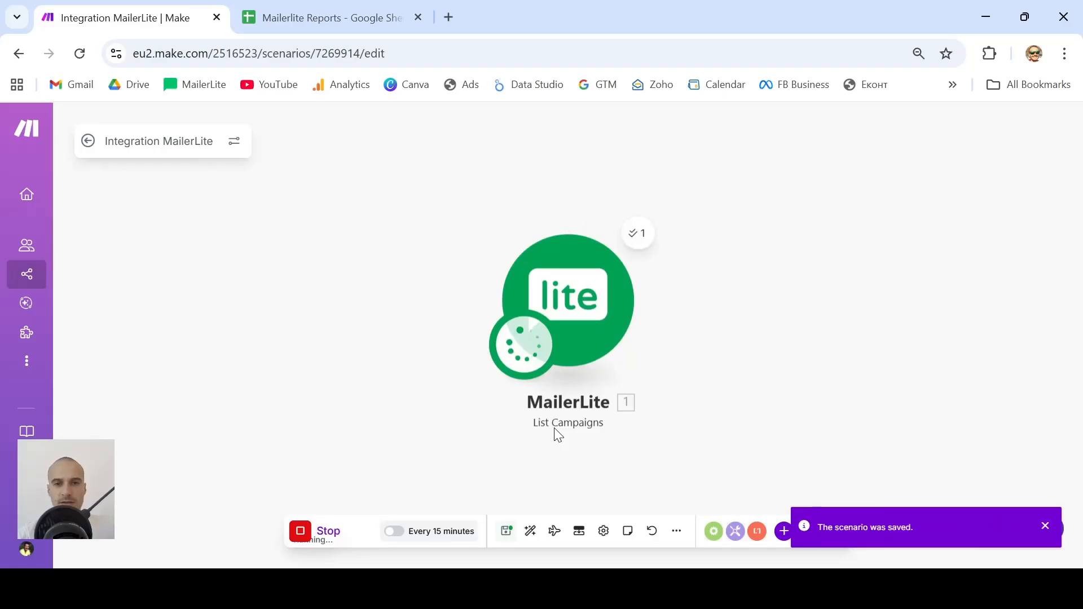
scroll(755, 408, down, 4)
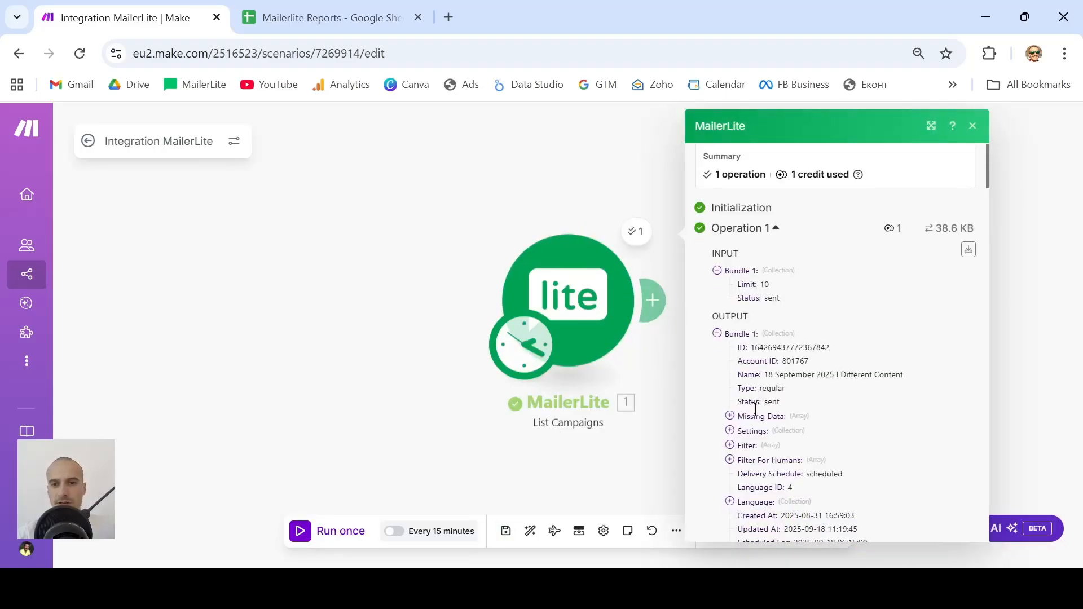
scroll(755, 415, down, 4)
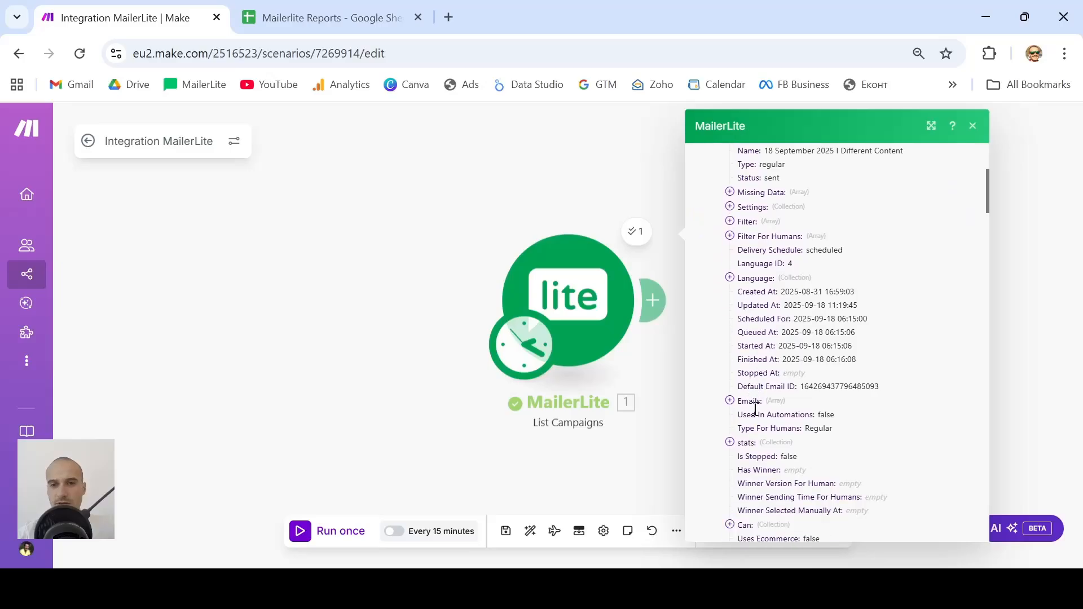
scroll(754, 415, up, 4)
scroll(755, 414, up, 3)
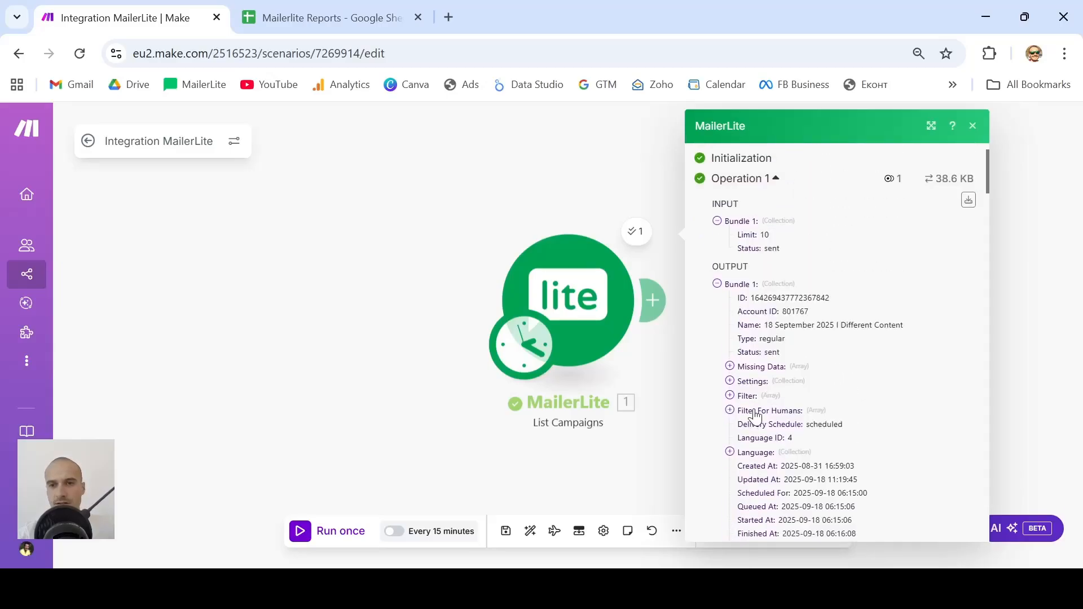
scroll(755, 408, down, 2)
scroll(755, 416, down, 15)
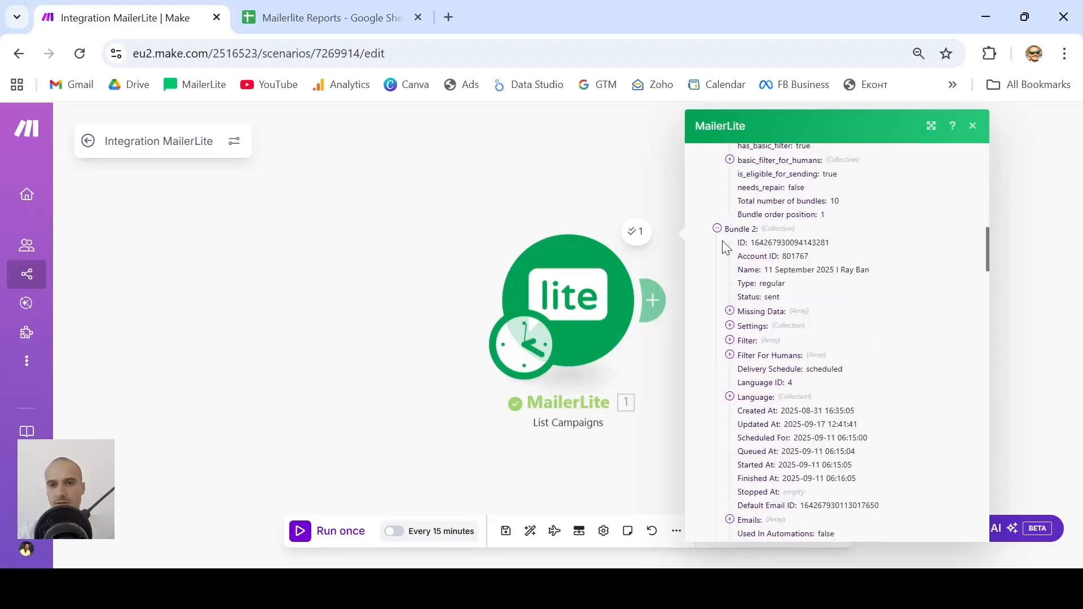
- Collapse Bundle 2, expand Bundle 10 to examine its campaign fields, and close the module output
drag(728, 232, 763, 231)
scroll(807, 254, down, 1)
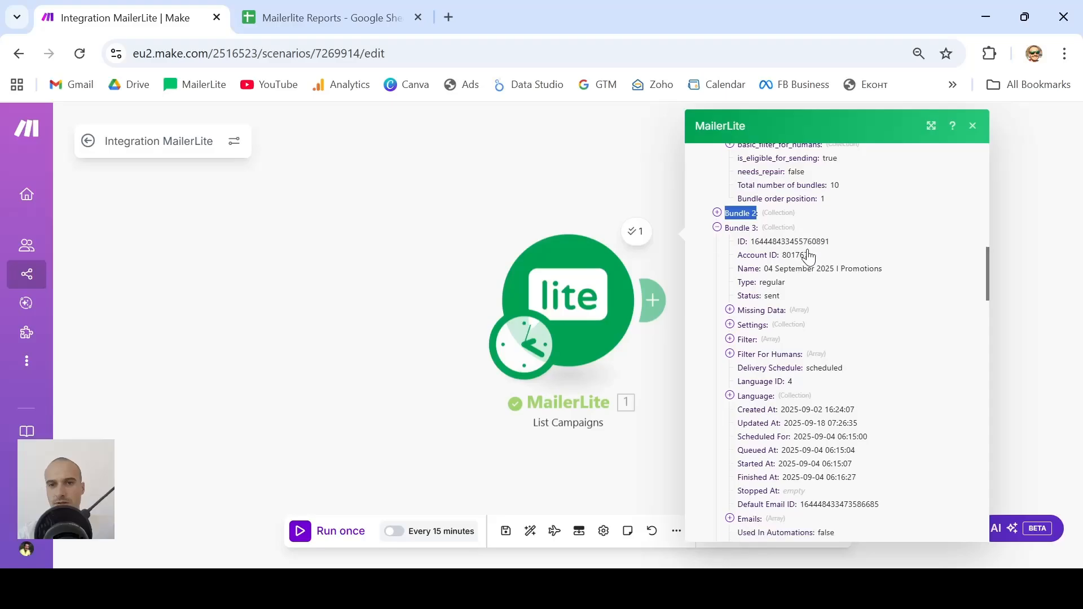
scroll(809, 249, down, 20)
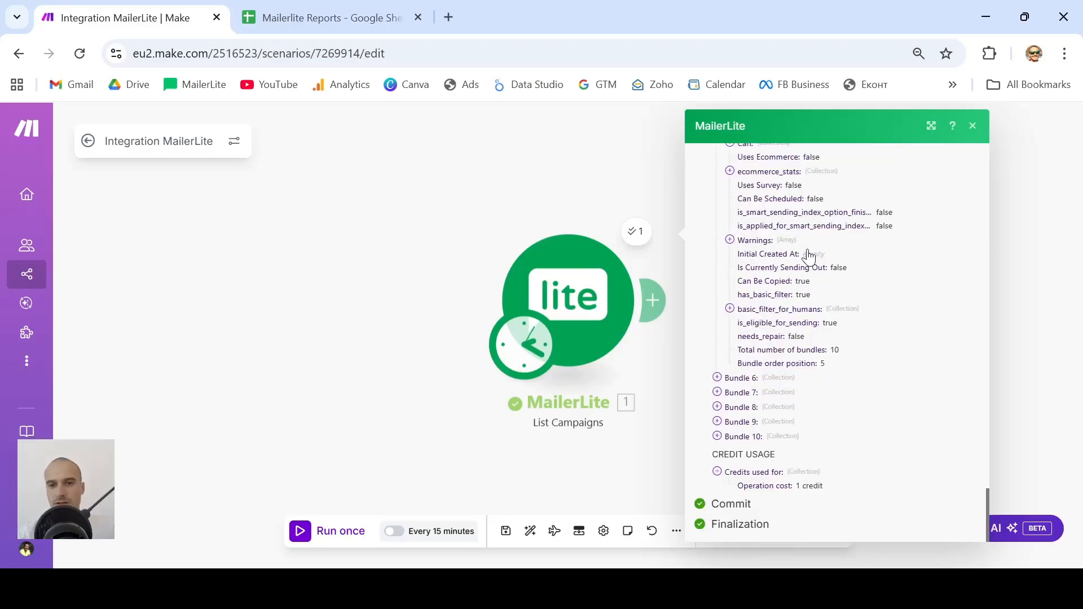
click(718, 438)
scroll(859, 435, down, 6)
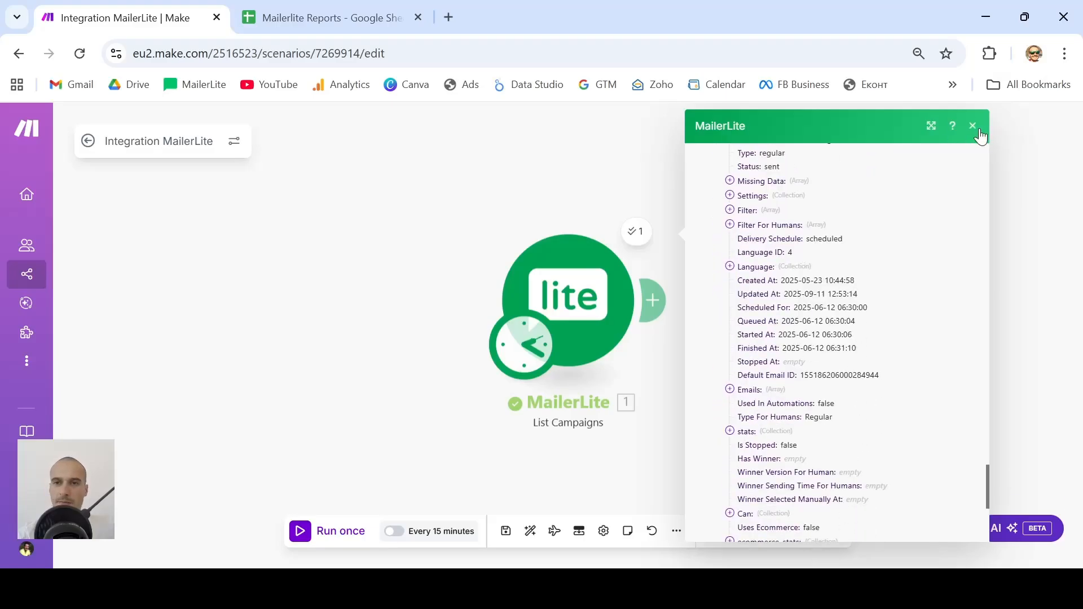
scroll(804, 313, down, 1)
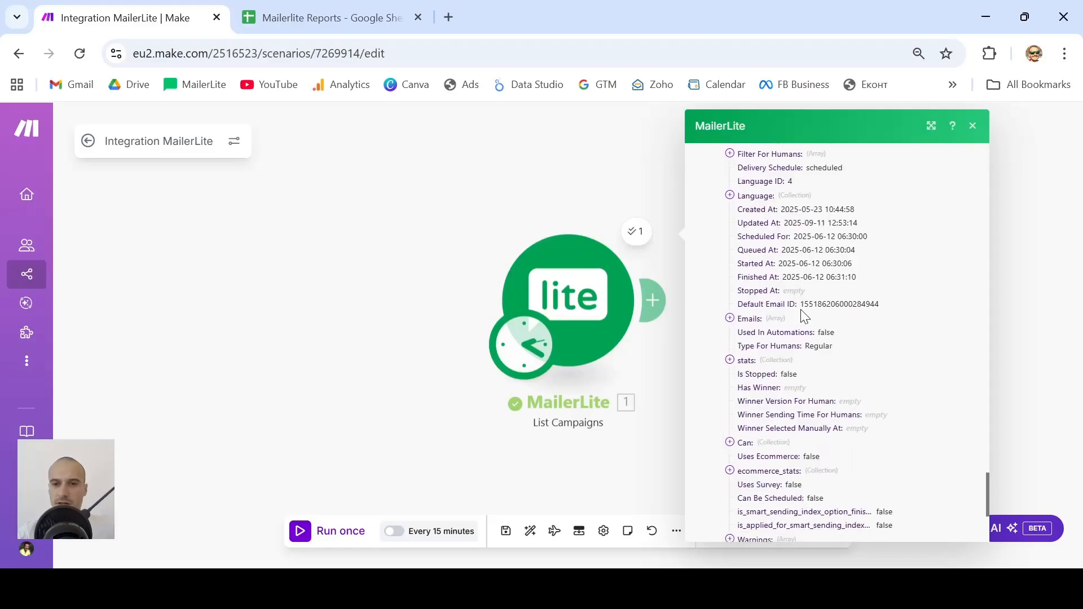
scroll(804, 313, up, 1)
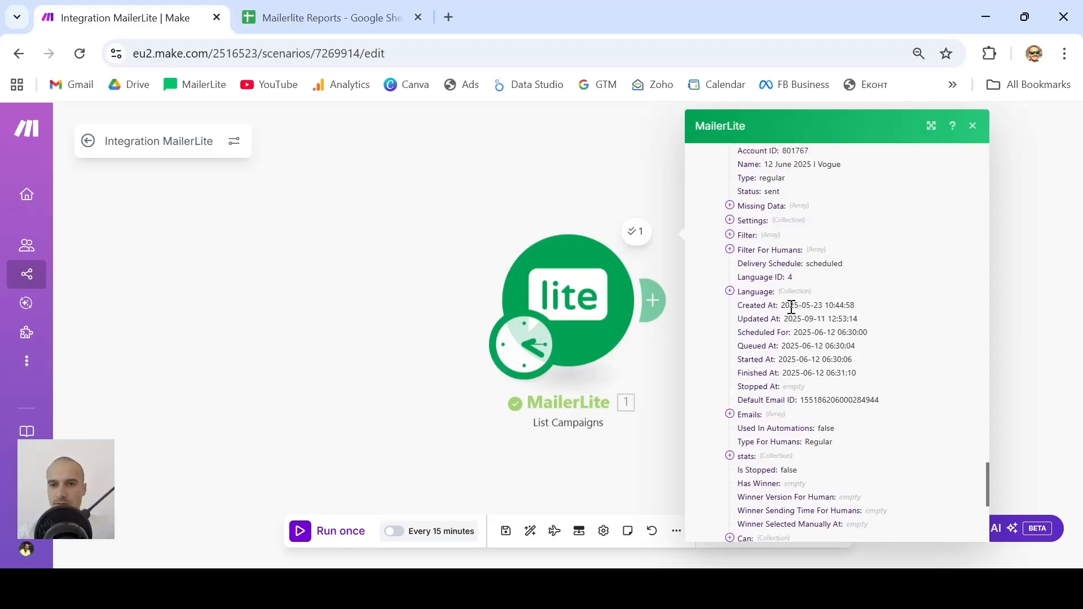
scroll(766, 293, up, 2)
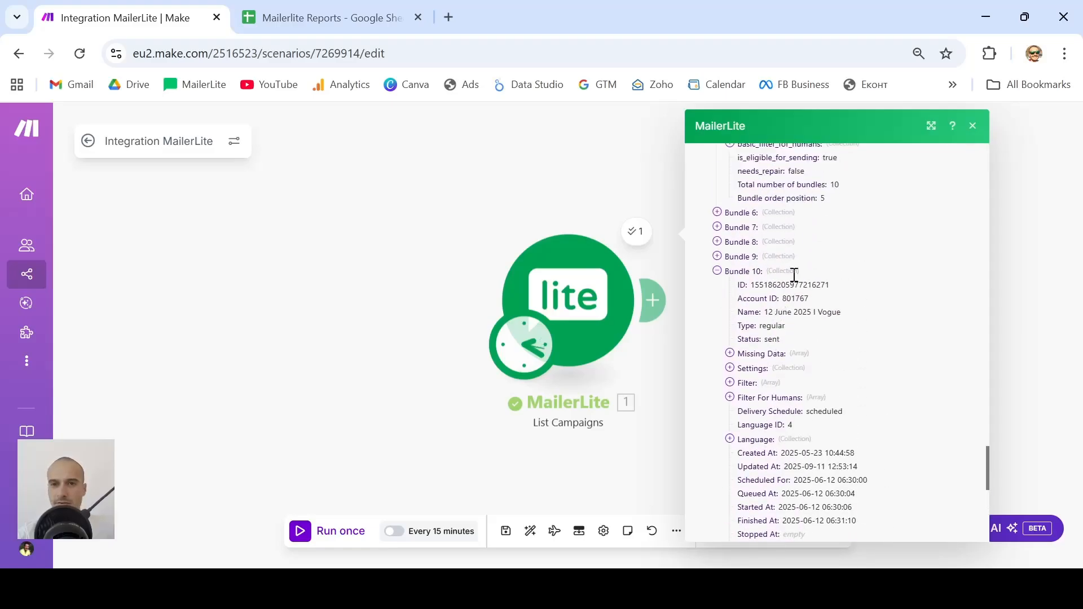
click(973, 126)
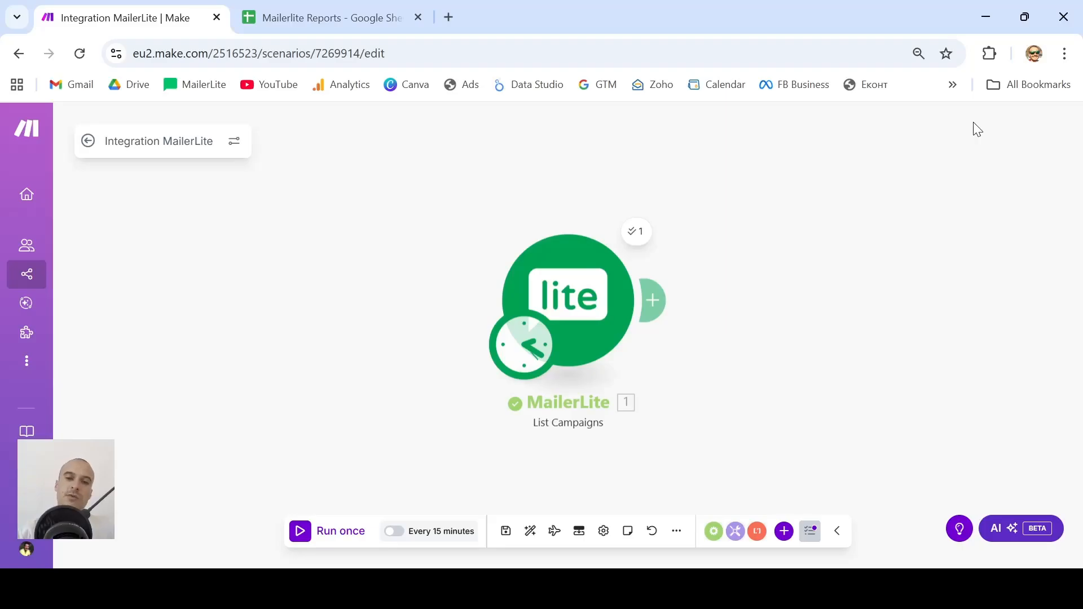
- Switch to the Mailerlite Reports spreadsheet in Google Sheets to view its report columns
drag(865, 344, 750, 320)
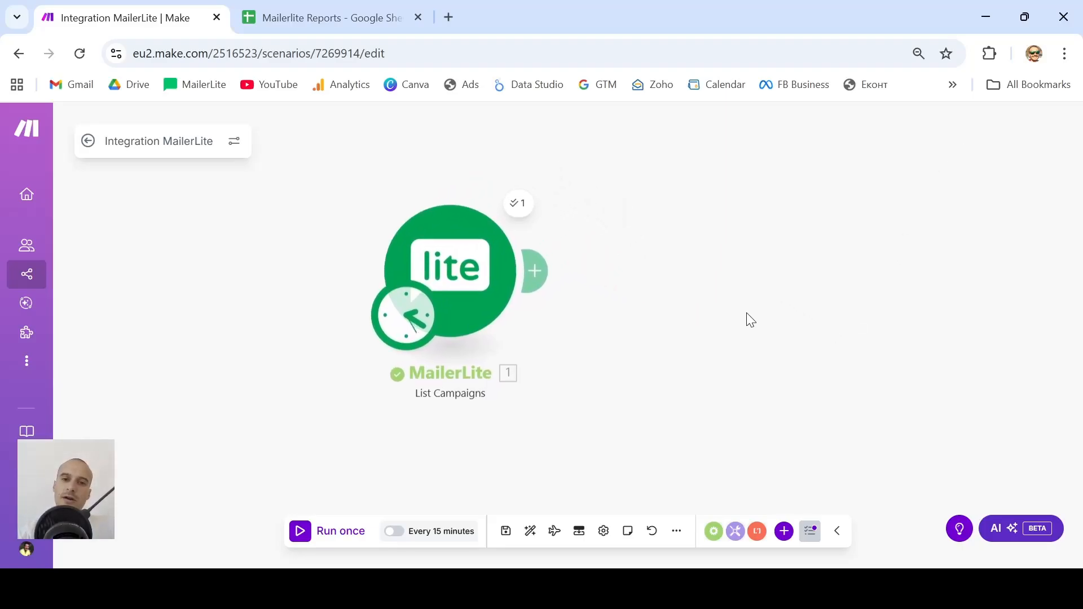
click(251, 19)
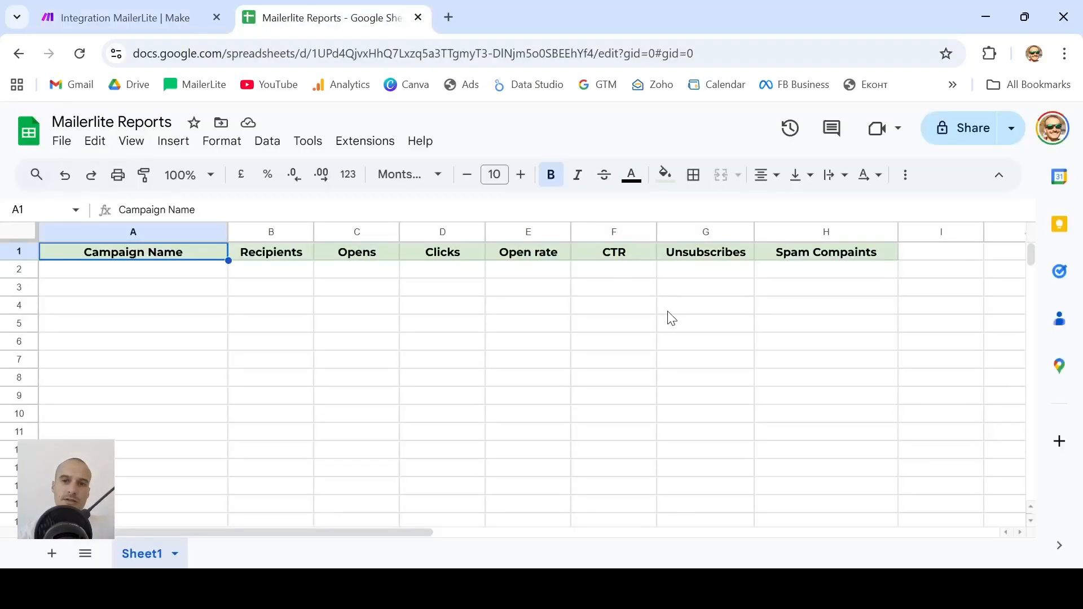
- Review the report columns from Campaign Name through Spam Compaints in the empty row beneath the headers
click(445, 312)
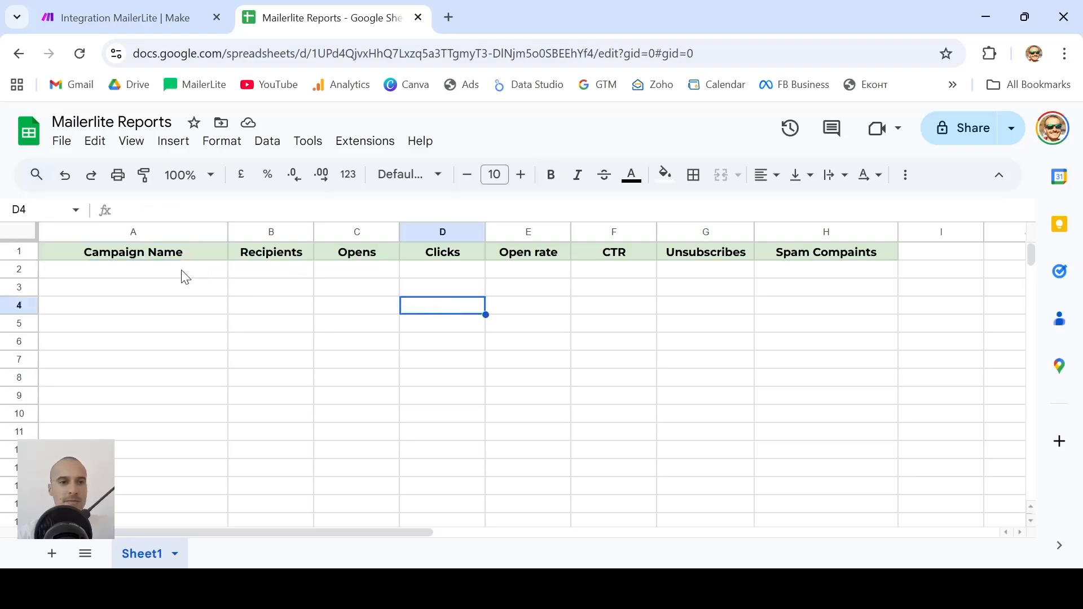
click(163, 266)
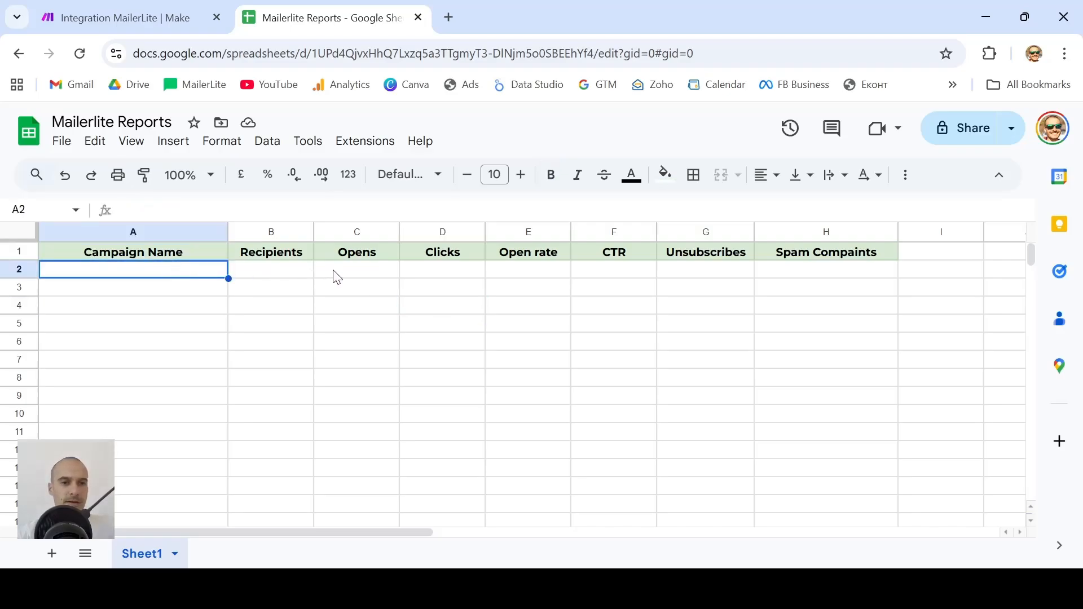
click(299, 275)
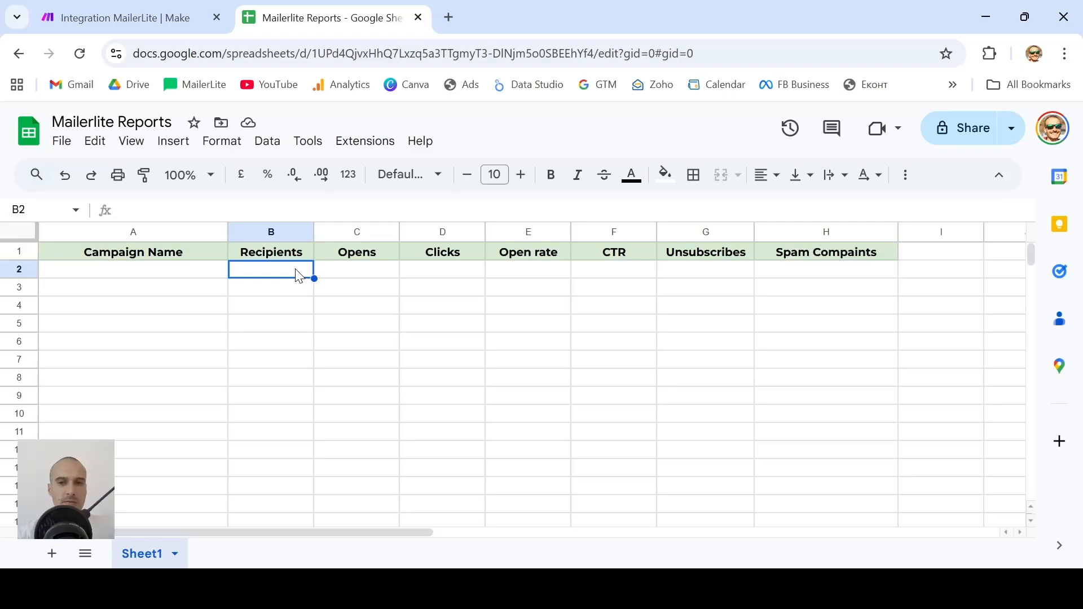
click(389, 281)
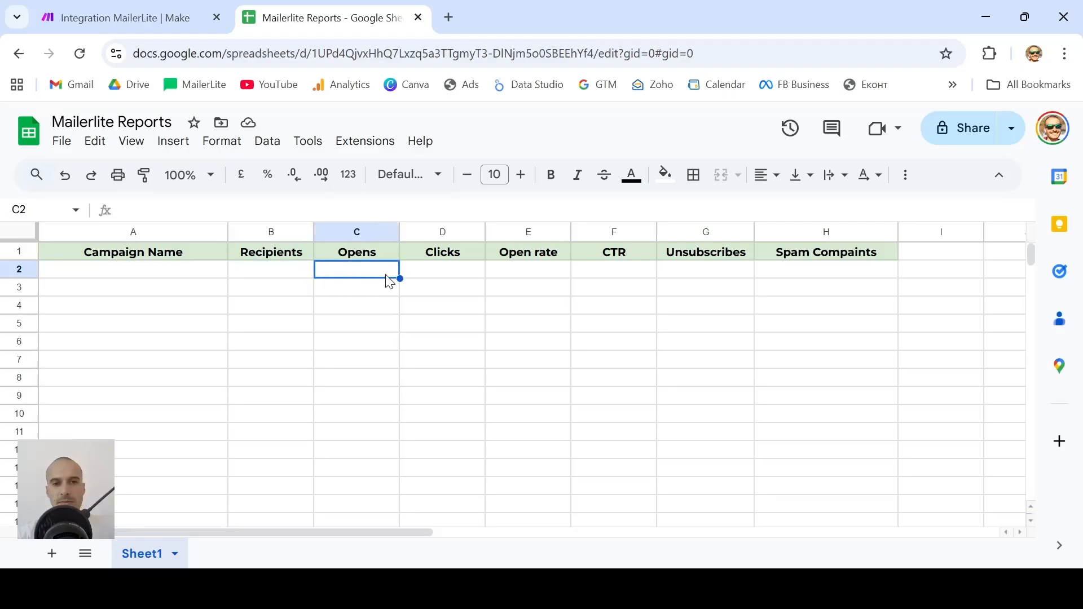
click(466, 274)
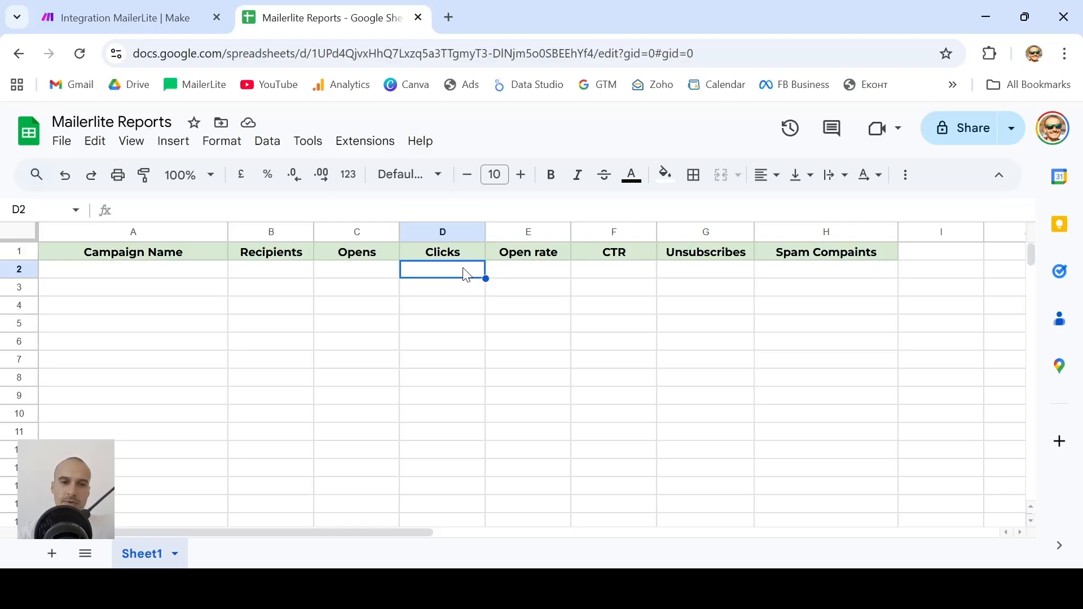
click(516, 278)
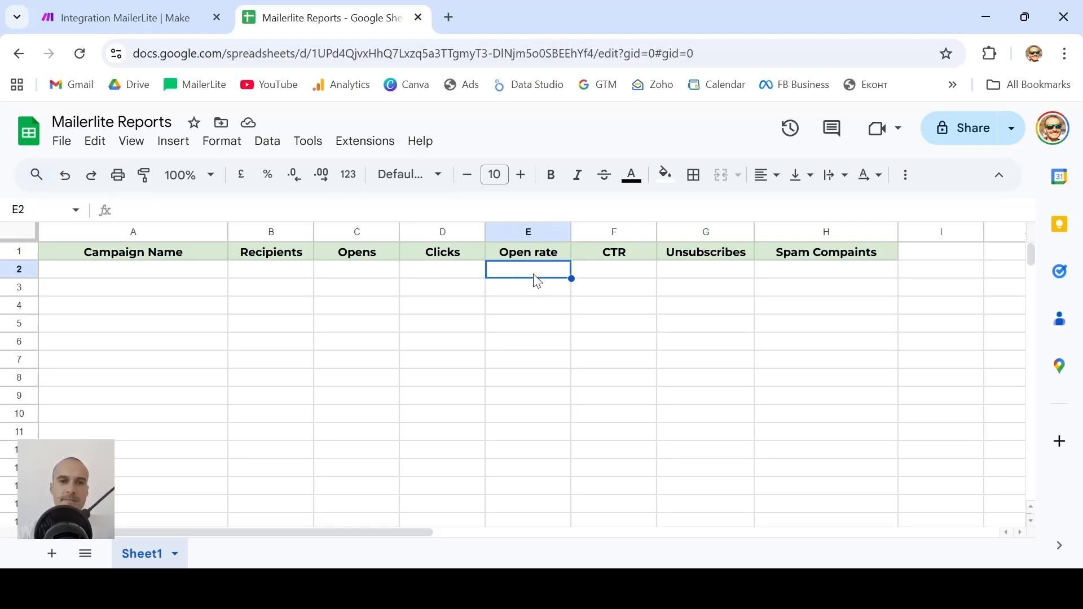
click(603, 273)
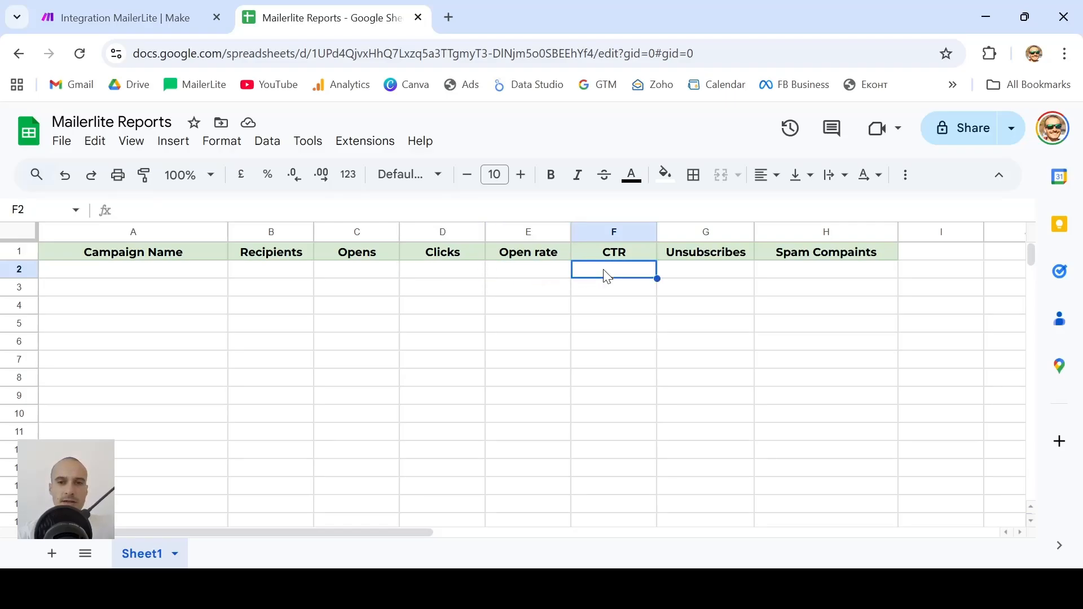
click(687, 277)
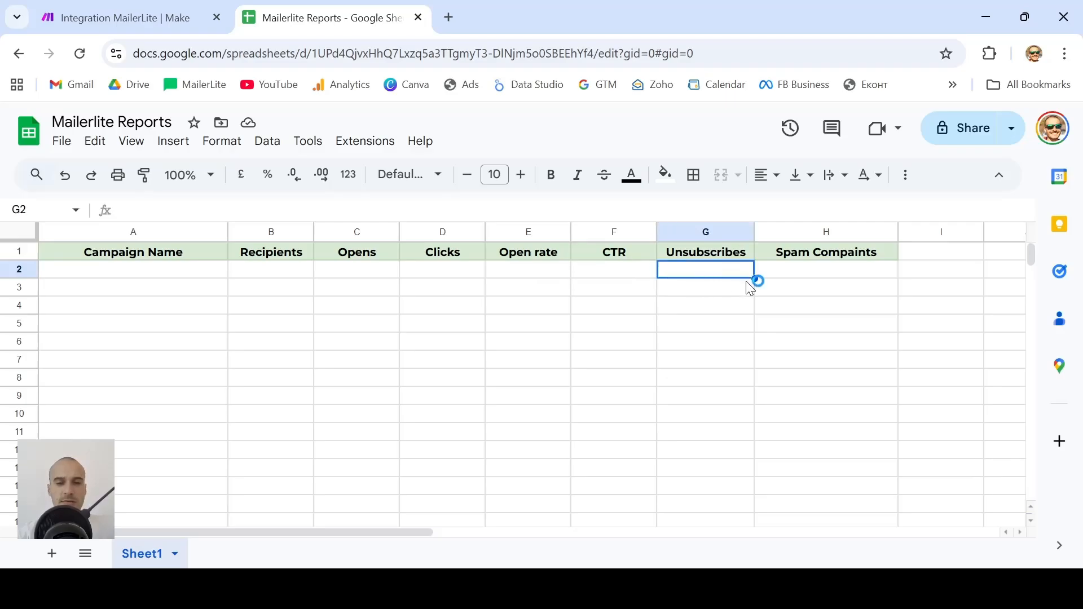
click(815, 277)
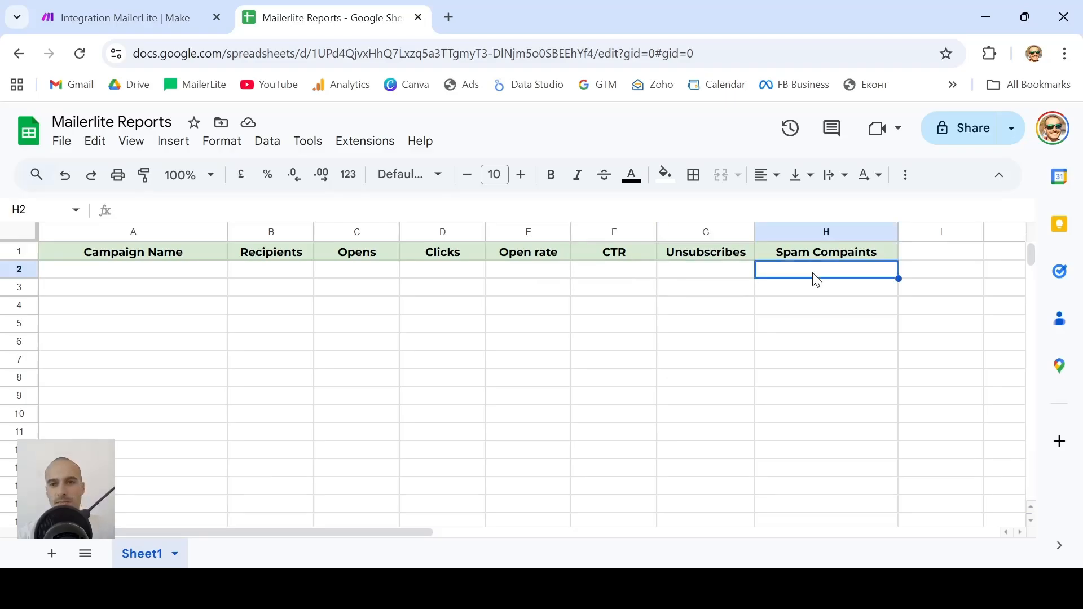
- Correct the spelling of the header in cell H1 to "Spam Complaints"
click(845, 256)
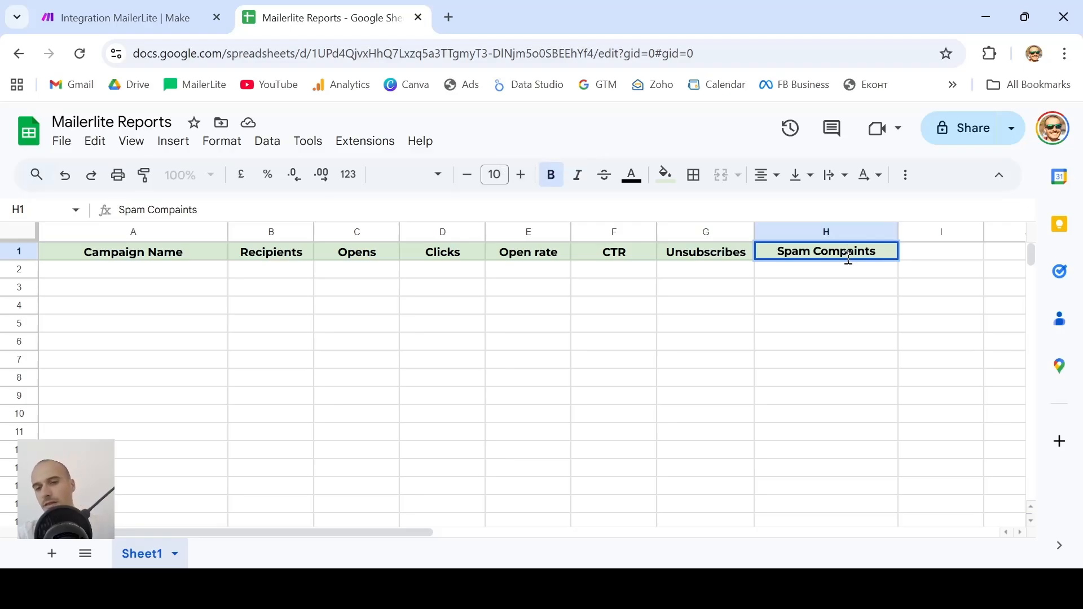
text(l)
click(790, 324)
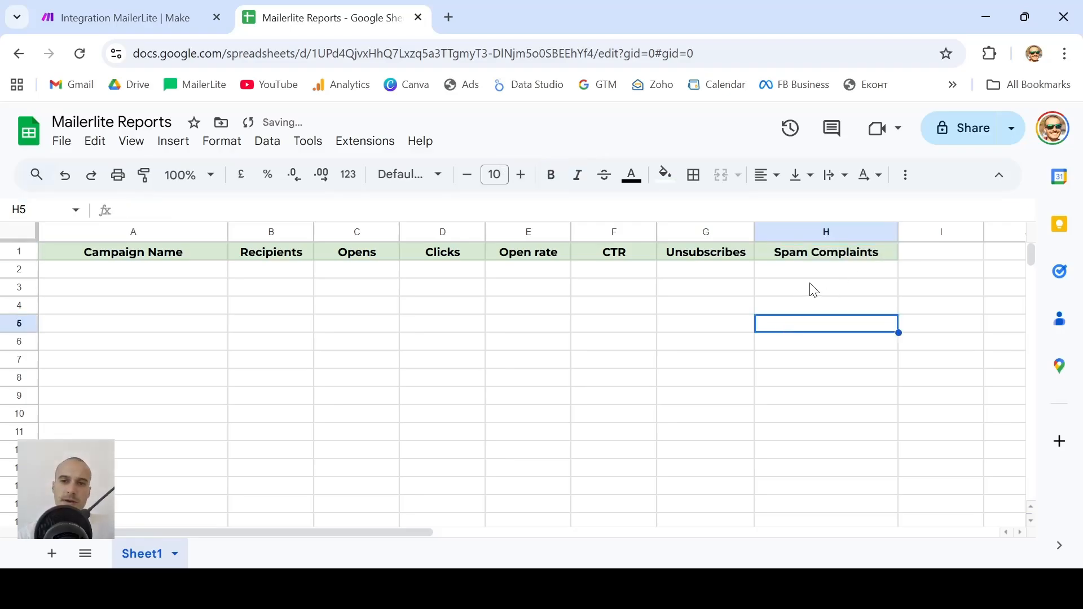
click(811, 288)
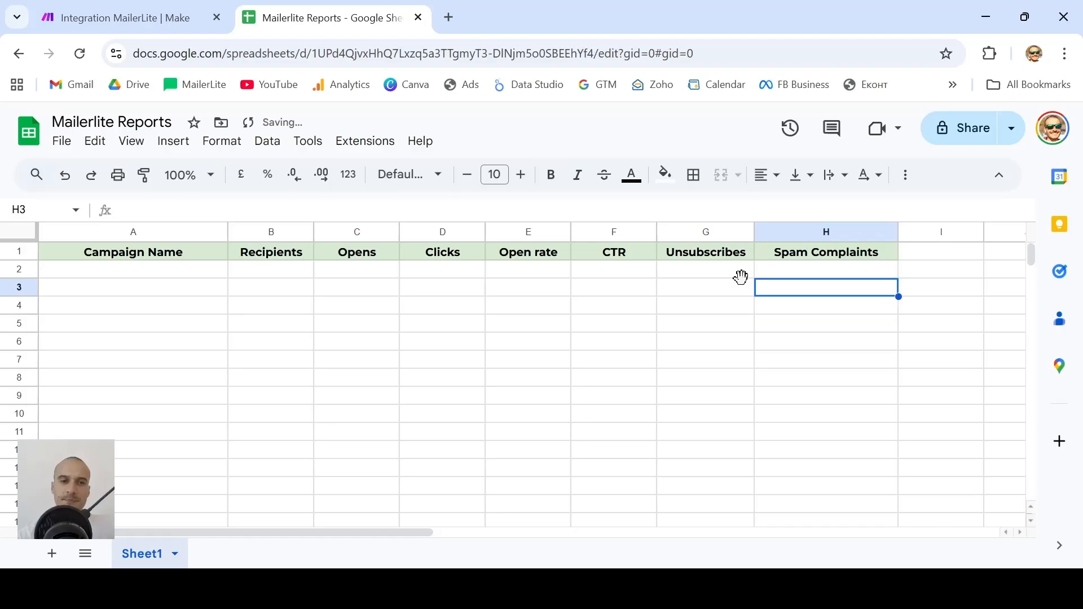
click(270, 275)
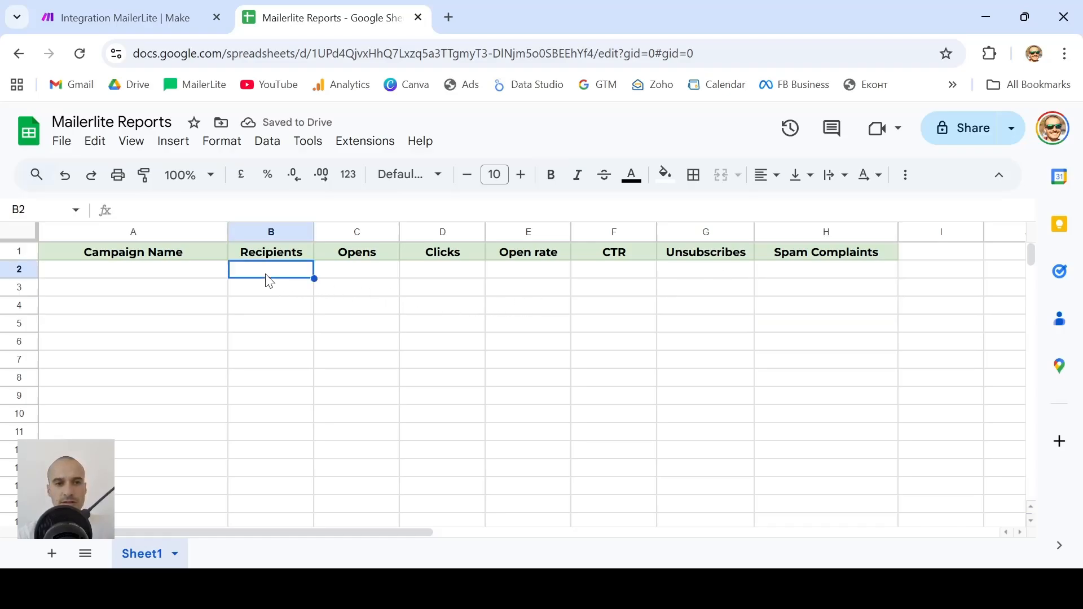
click(770, 287)
click(324, 325)
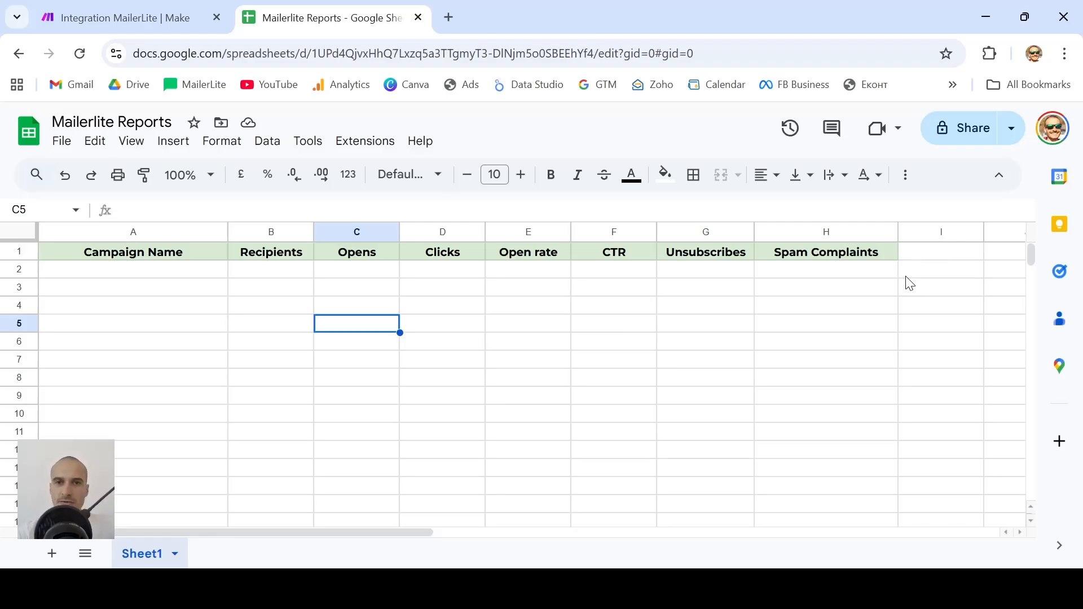
click(255, 276)
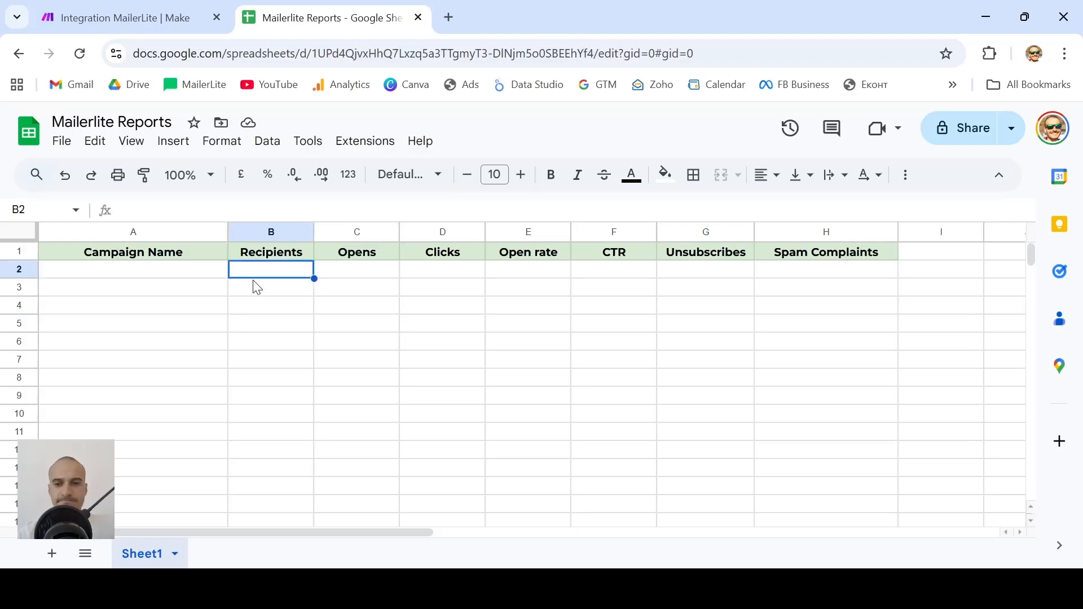
- Switch to the Make scenario and add a MailerLite Get a Campaign module after List Campaigns, leaving its Campaign ID empty
click(164, 24)
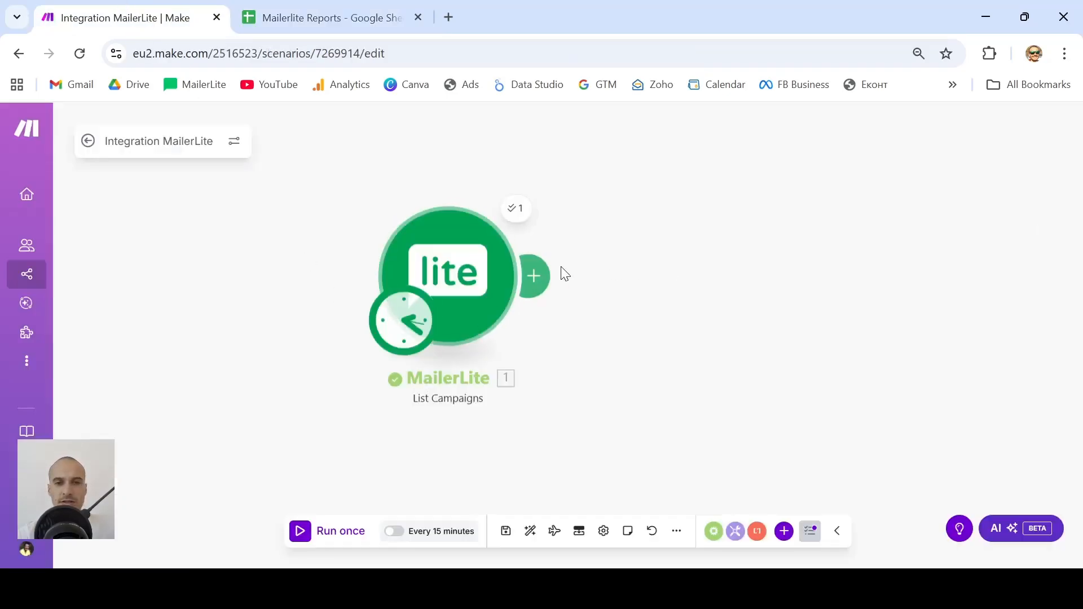
click(543, 277)
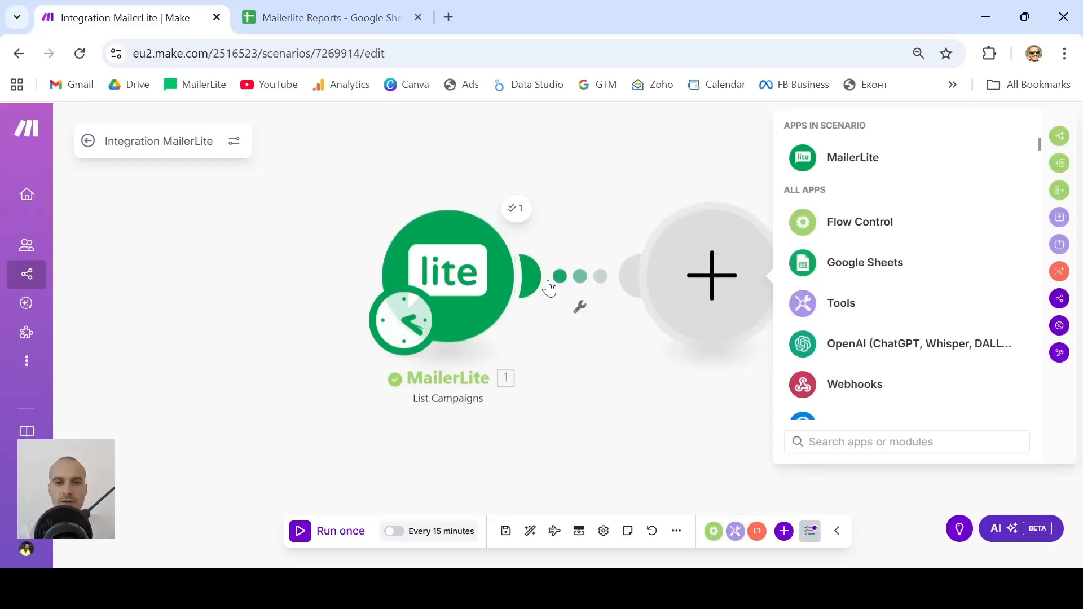
click(866, 159)
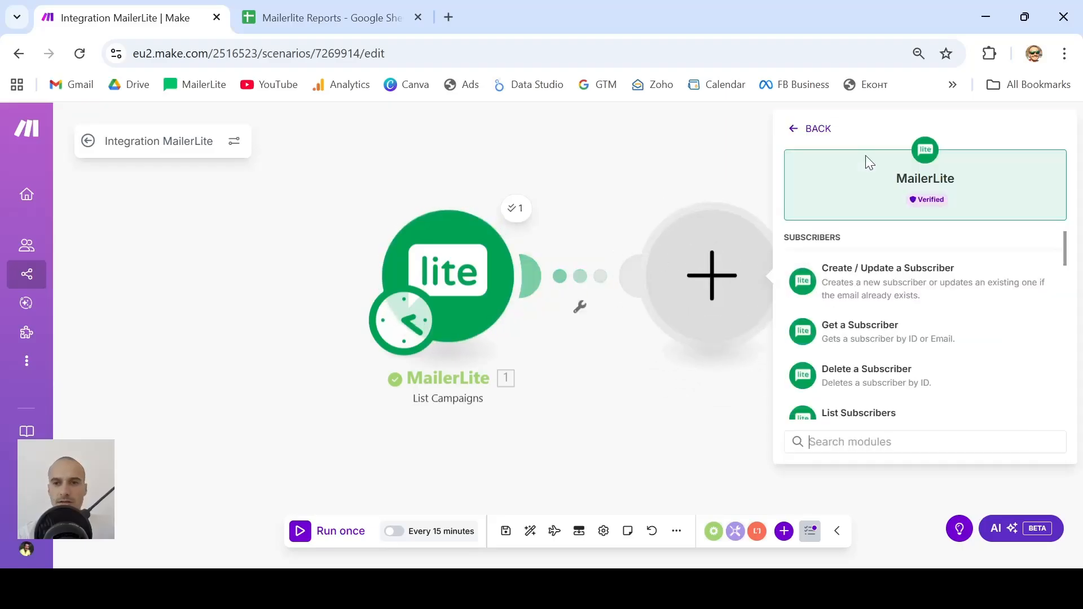
scroll(846, 349, down, 4)
scroll(846, 346, down, 7)
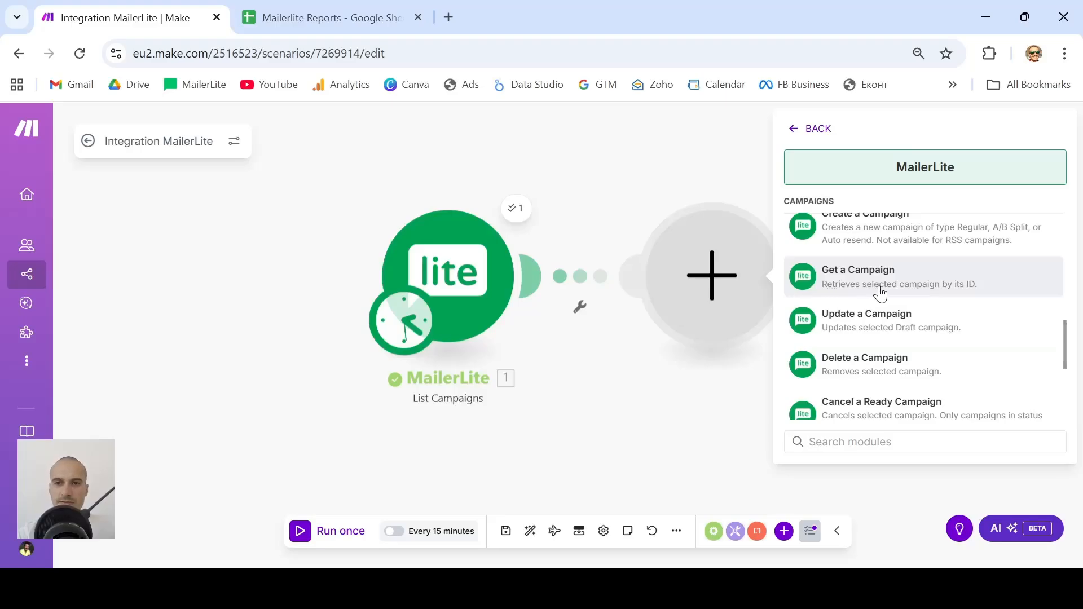
click(955, 295)
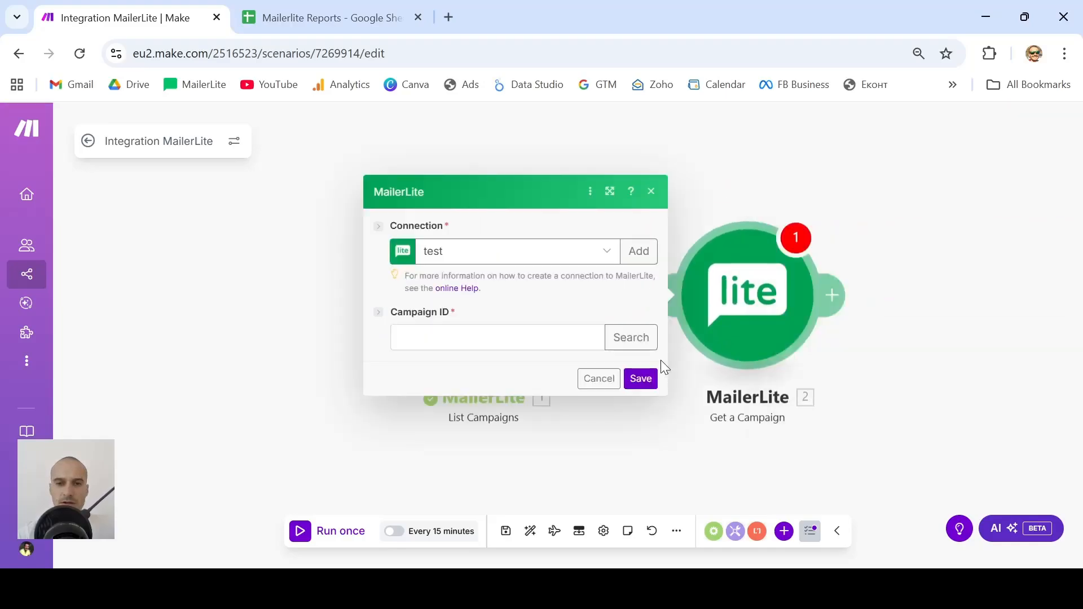
click(543, 337)
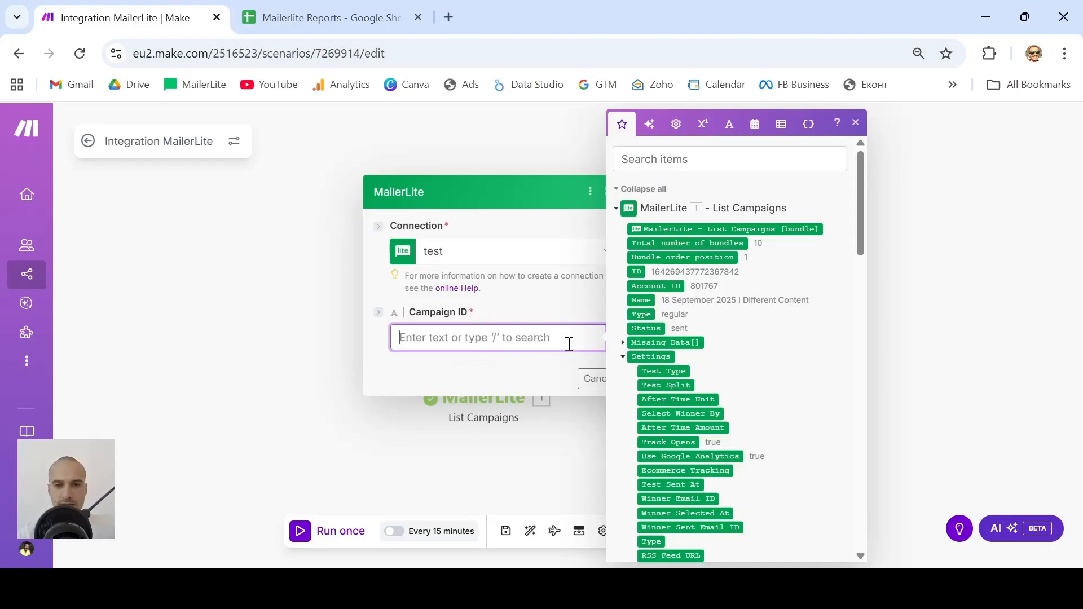
click(572, 409)
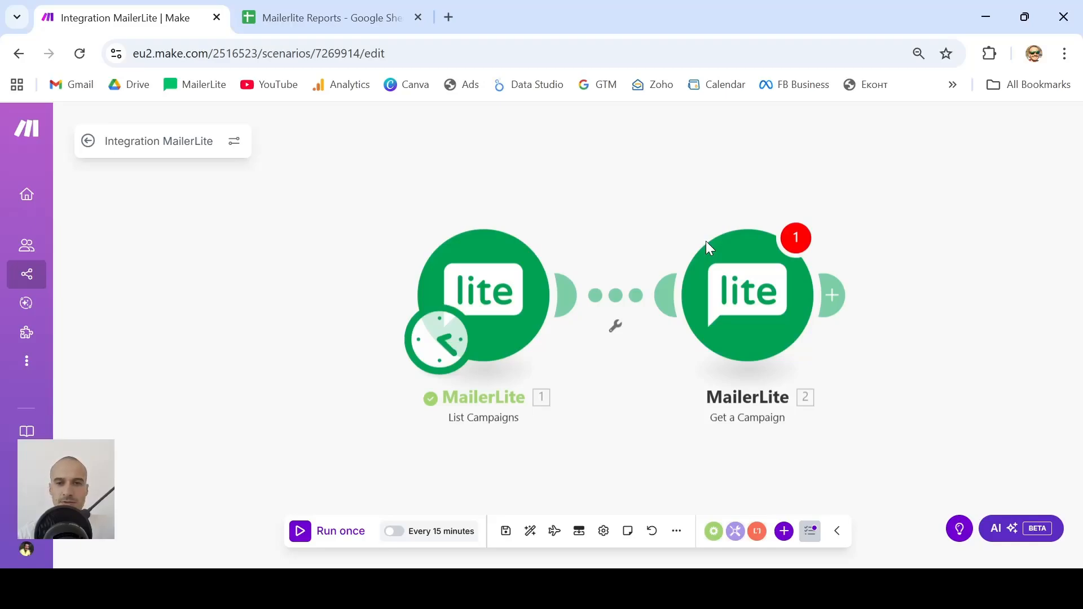
- Insert a Flow Control Iterator module between List Campaigns and Get a Campaign
right_click(617, 297)
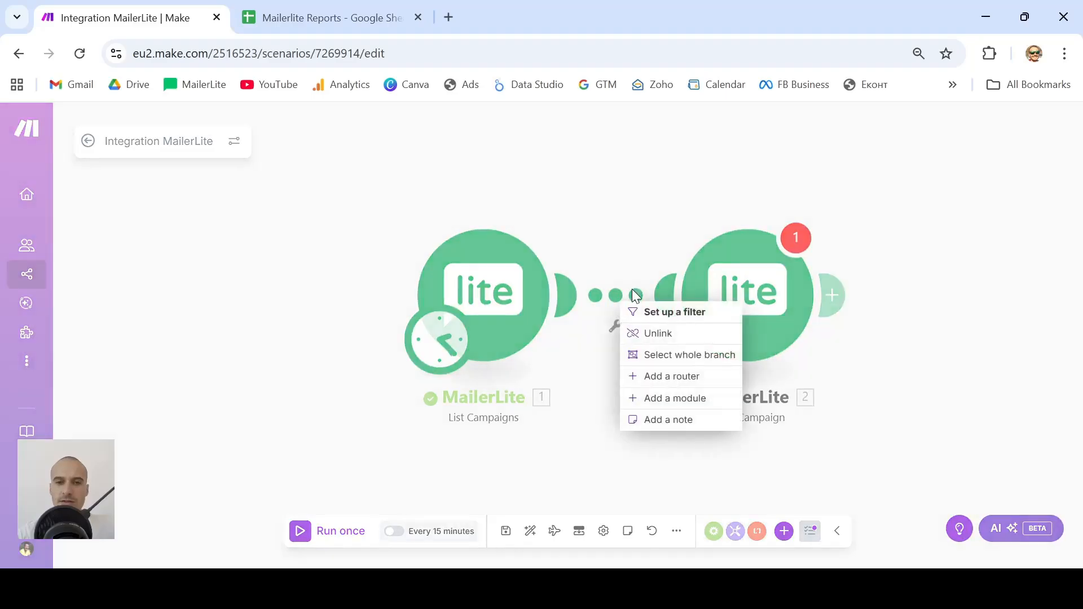
click(671, 399)
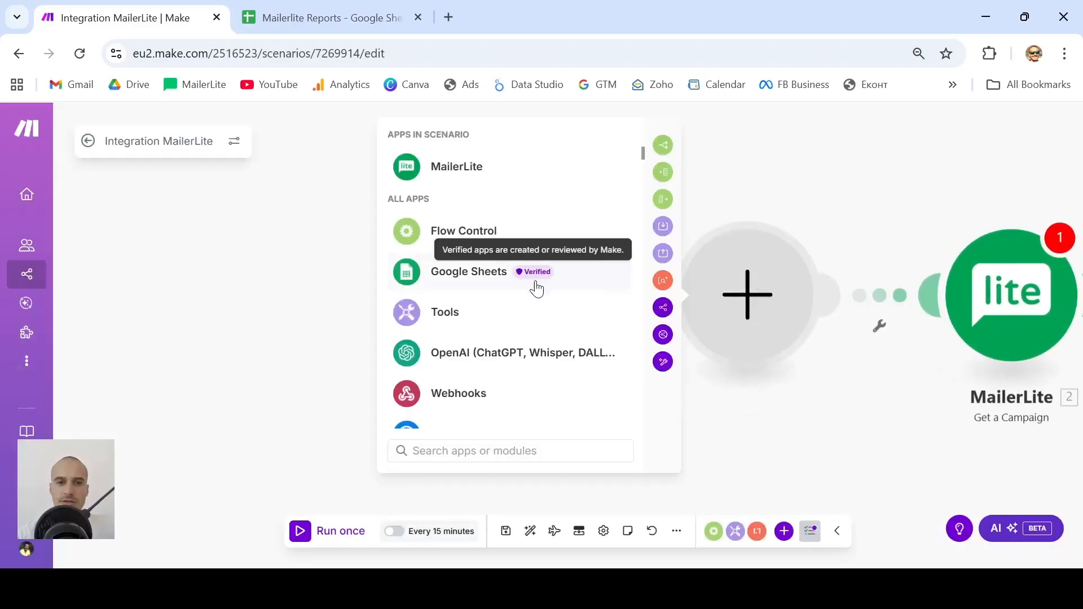
click(476, 234)
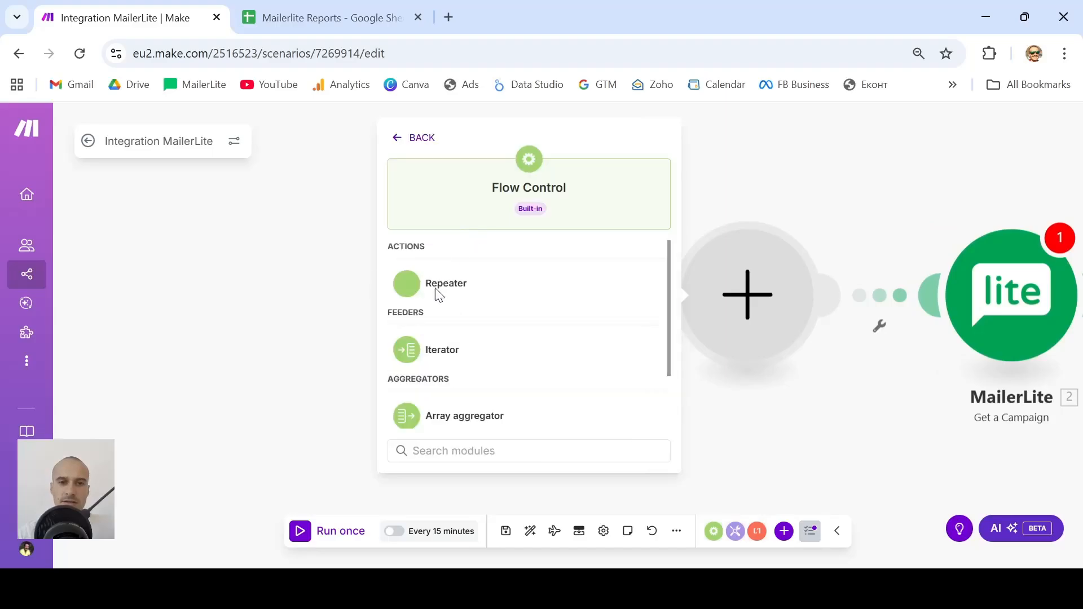
click(428, 356)
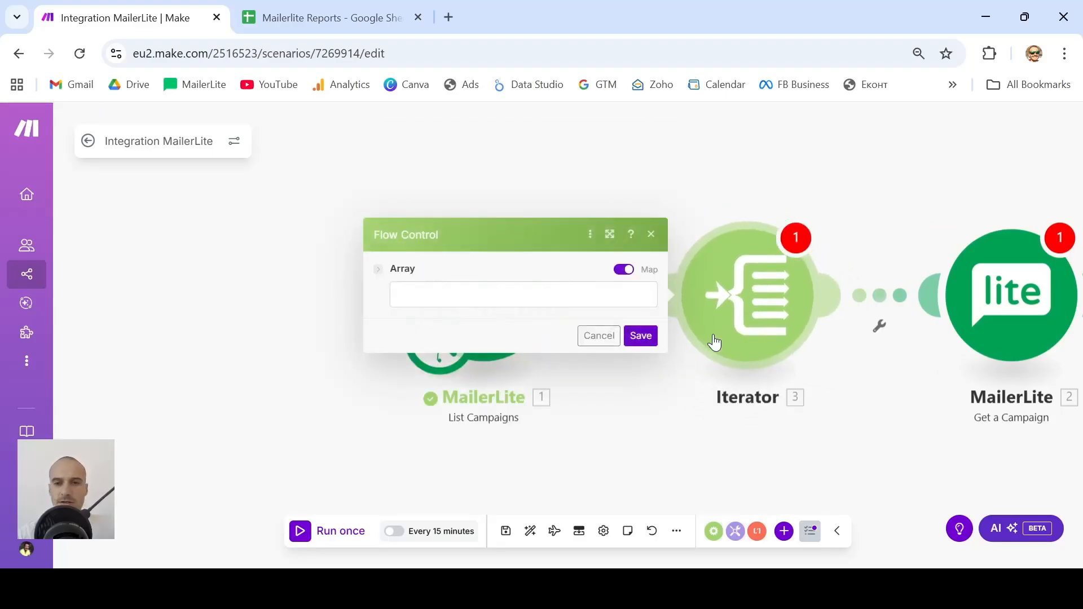
- Map the List Campaigns ID as the Iterator's array, save the module, and reopen its settings to check the mapping
click(646, 299)
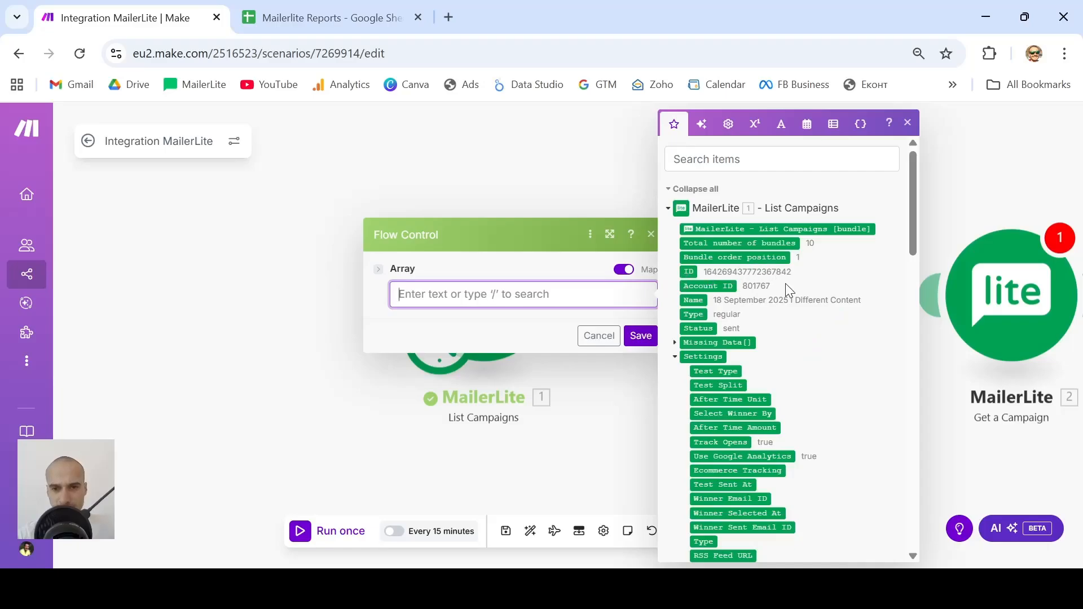
scroll(764, 370, down, 8)
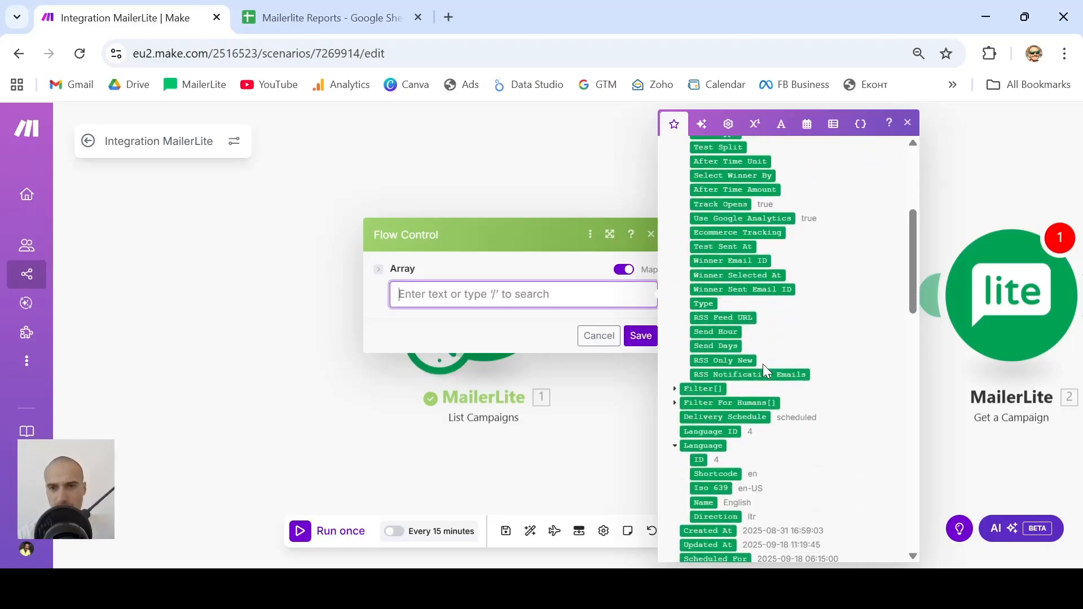
scroll(766, 371, down, 8)
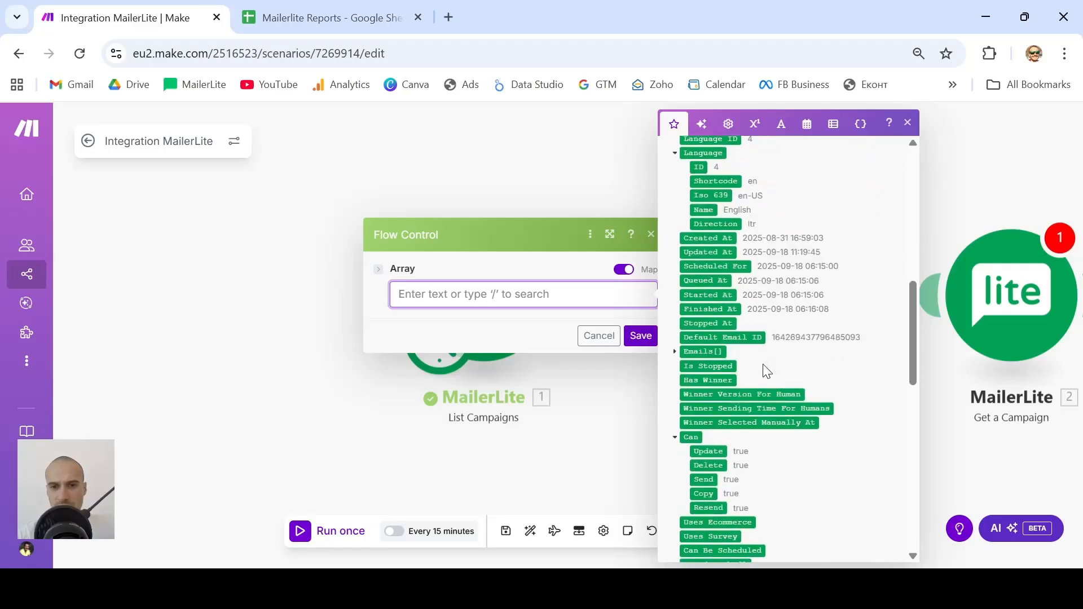
scroll(763, 370, down, 10)
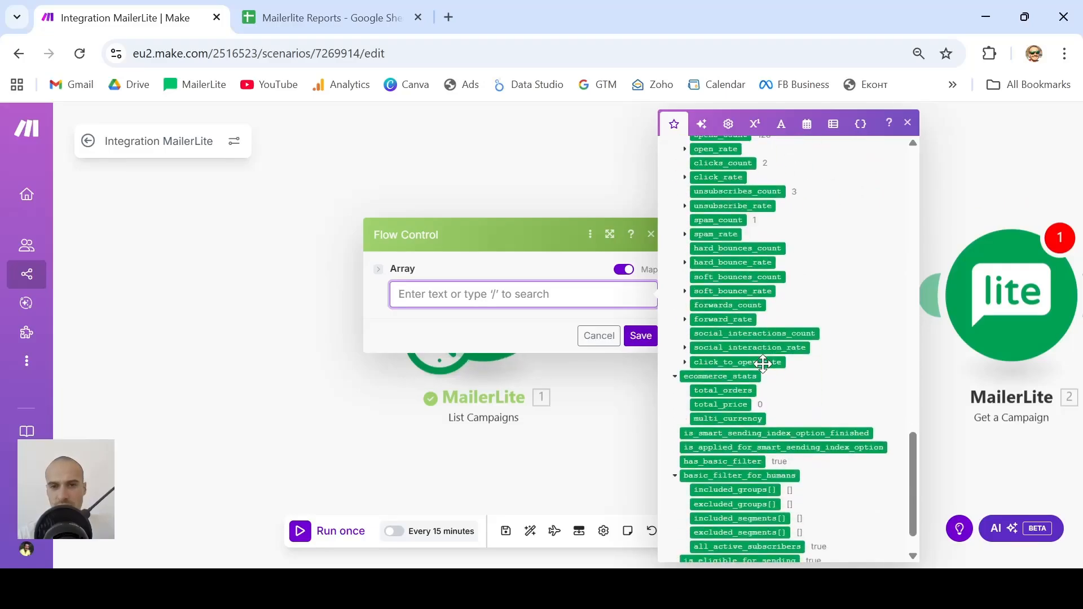
scroll(763, 364, up, 15)
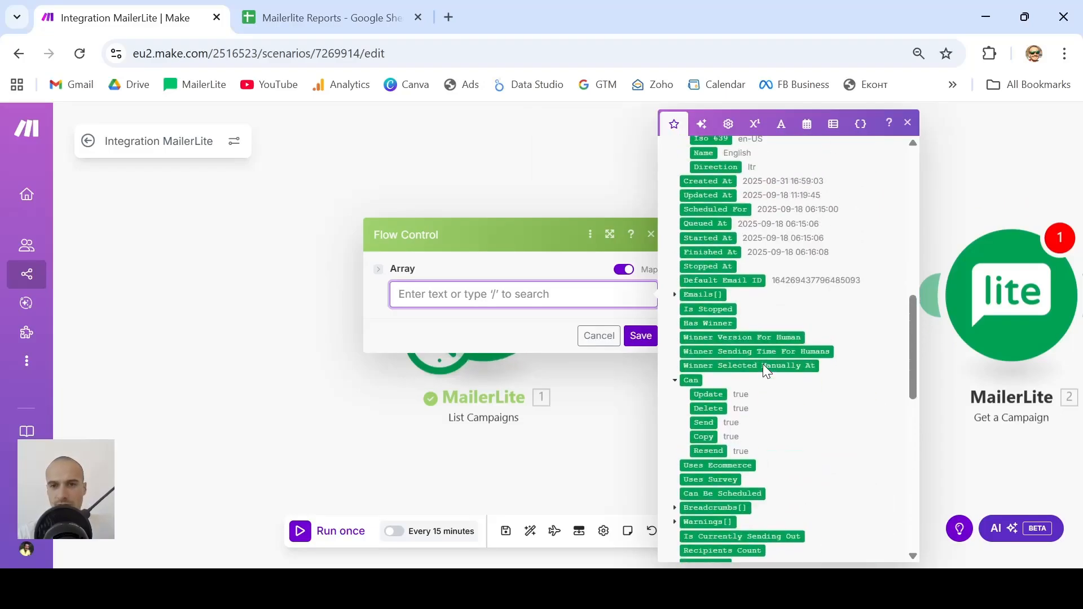
scroll(765, 364, up, 10)
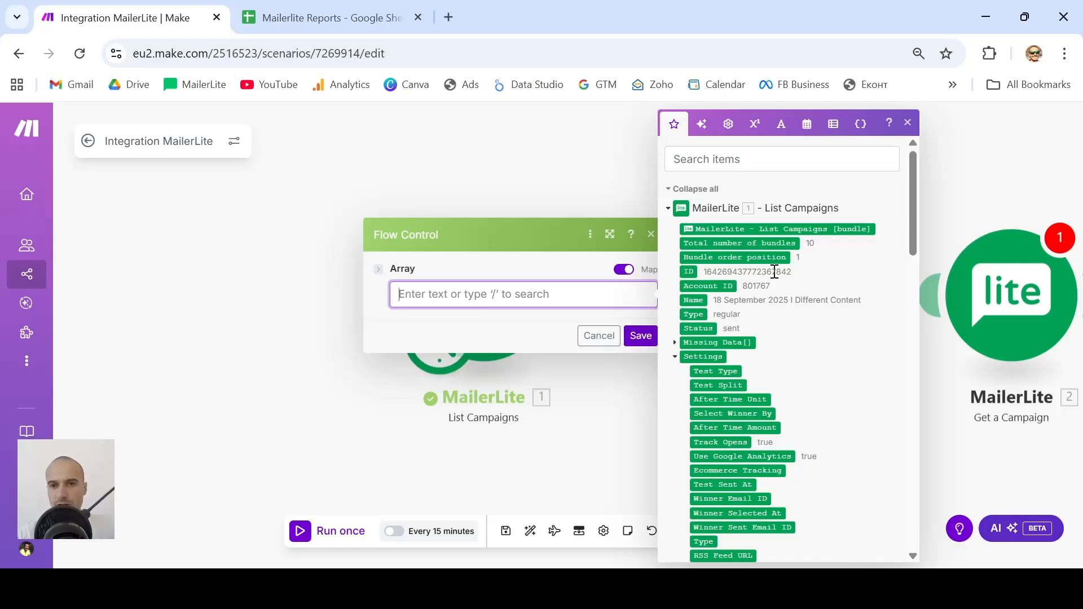
click(692, 272)
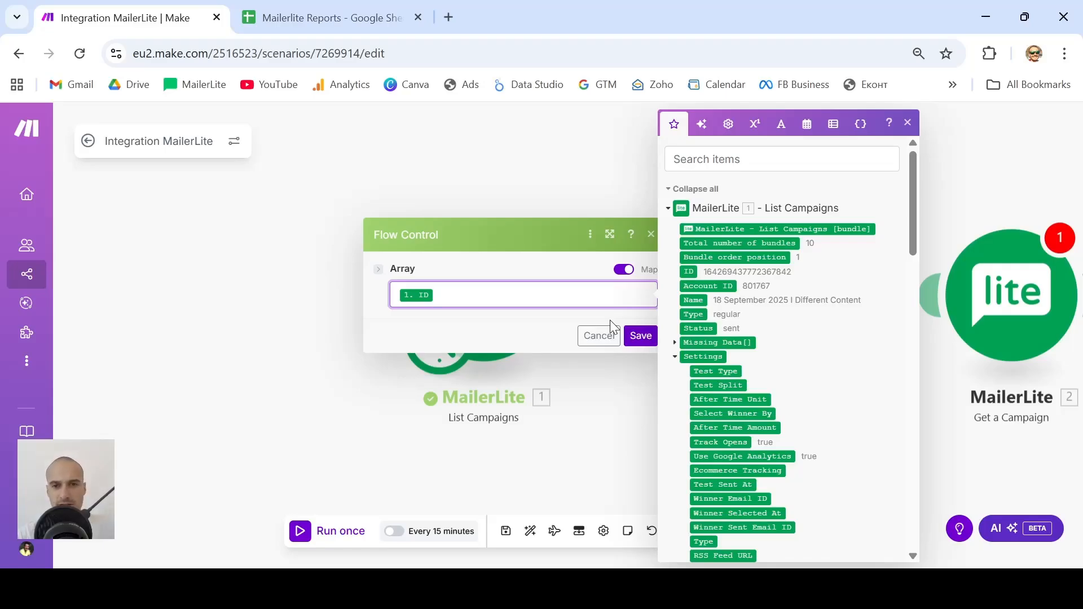
click(638, 337)
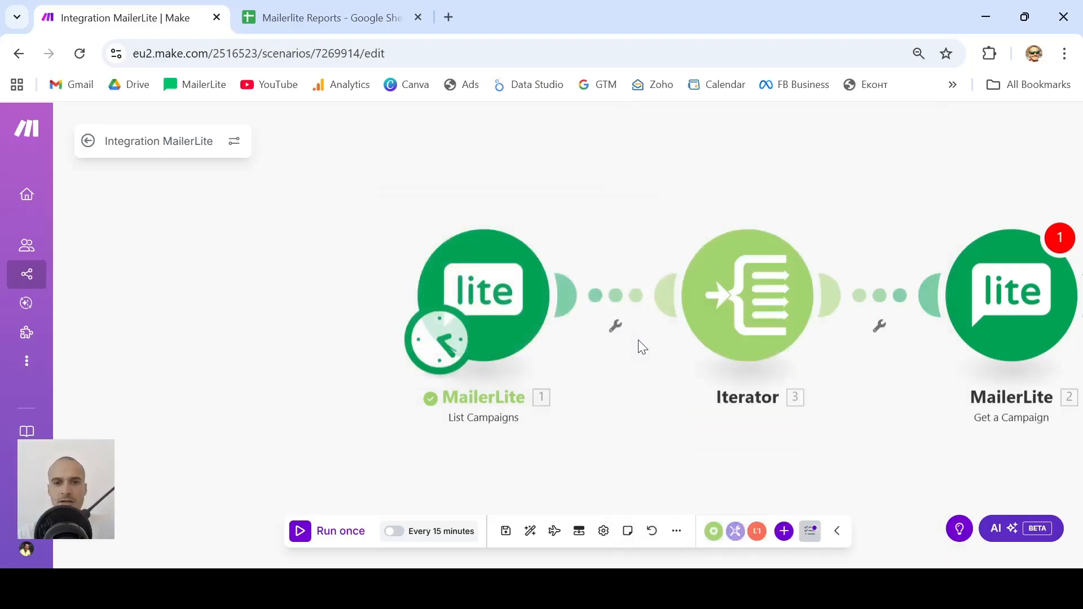
click(773, 311)
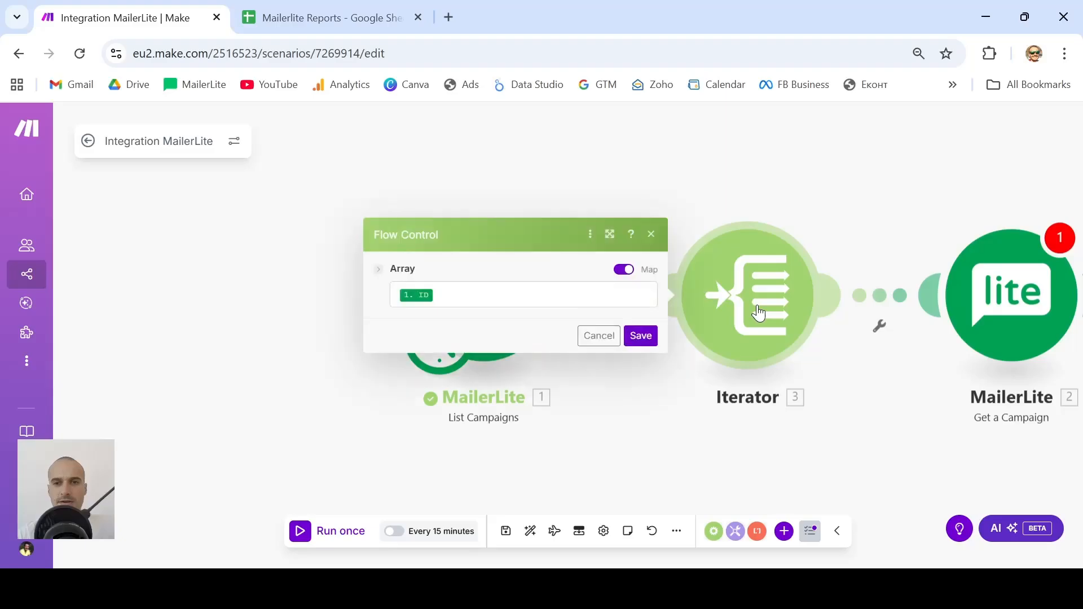
- Map the Iterator's Value as the Campaign ID of the Get a Campaign module and save it
click(948, 293)
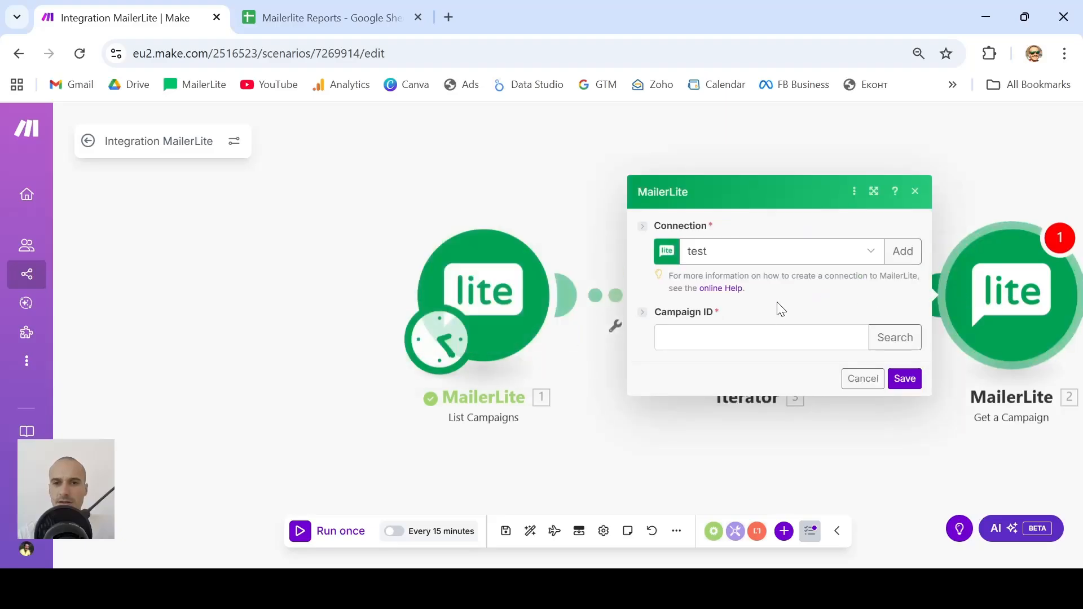
click(713, 339)
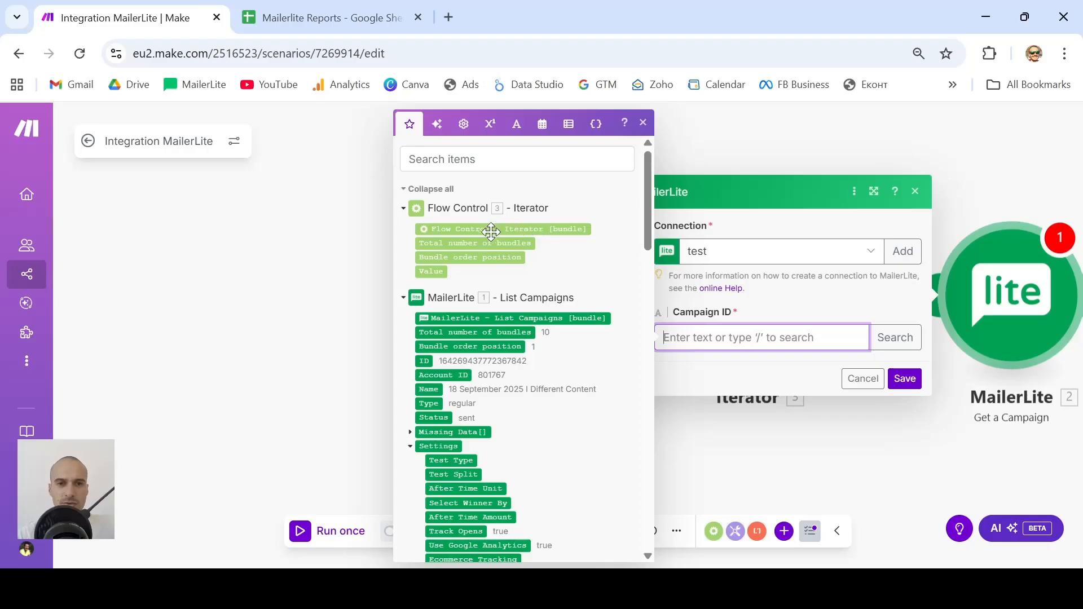
click(432, 272)
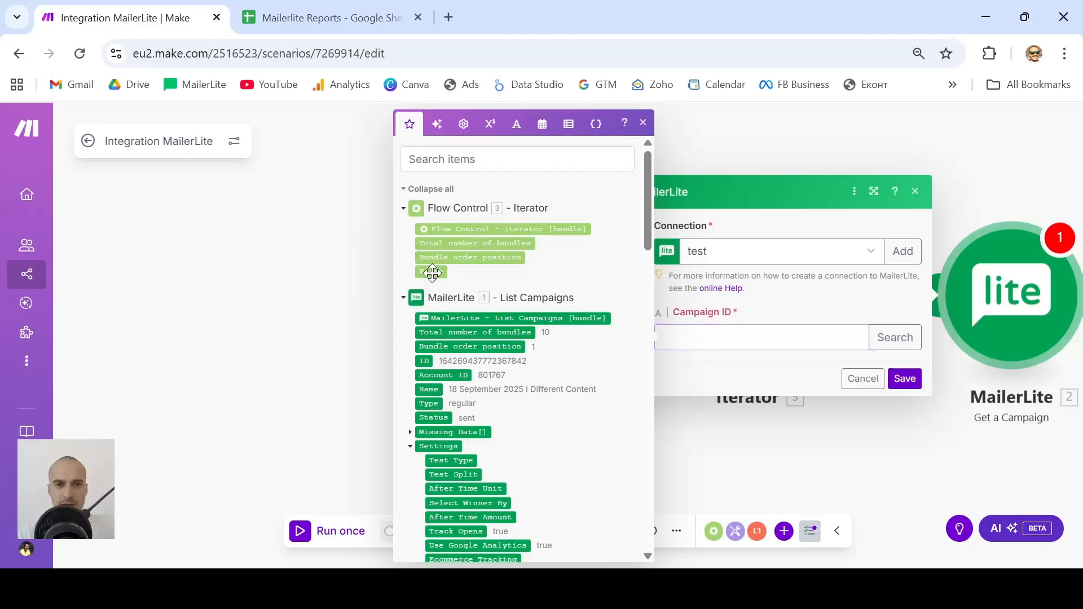
click(905, 379)
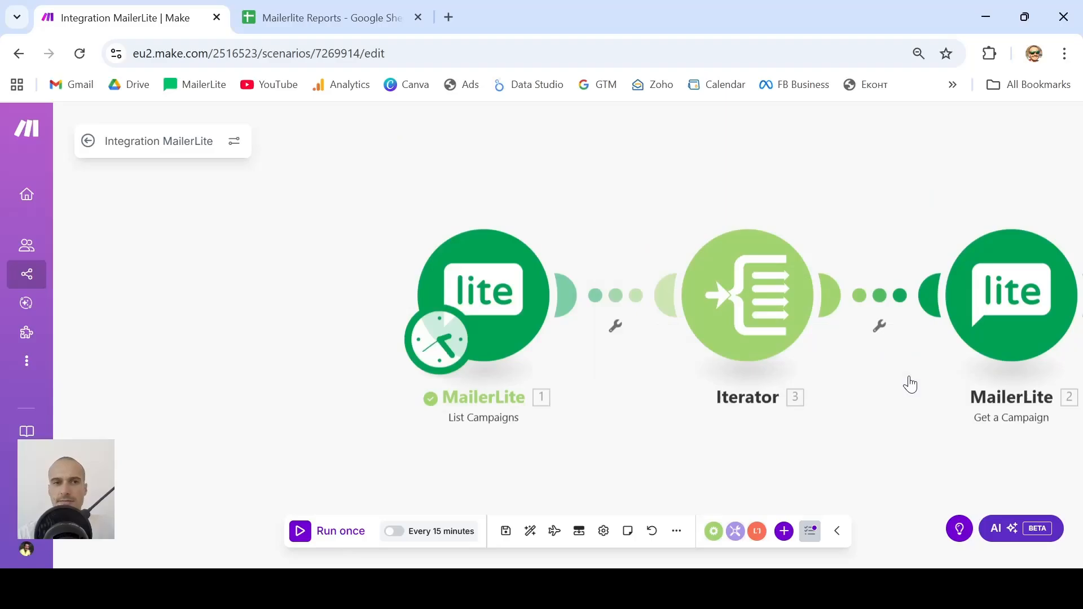
- Add a Google Sheets Add a Row module after Get a Campaign
click(985, 16)
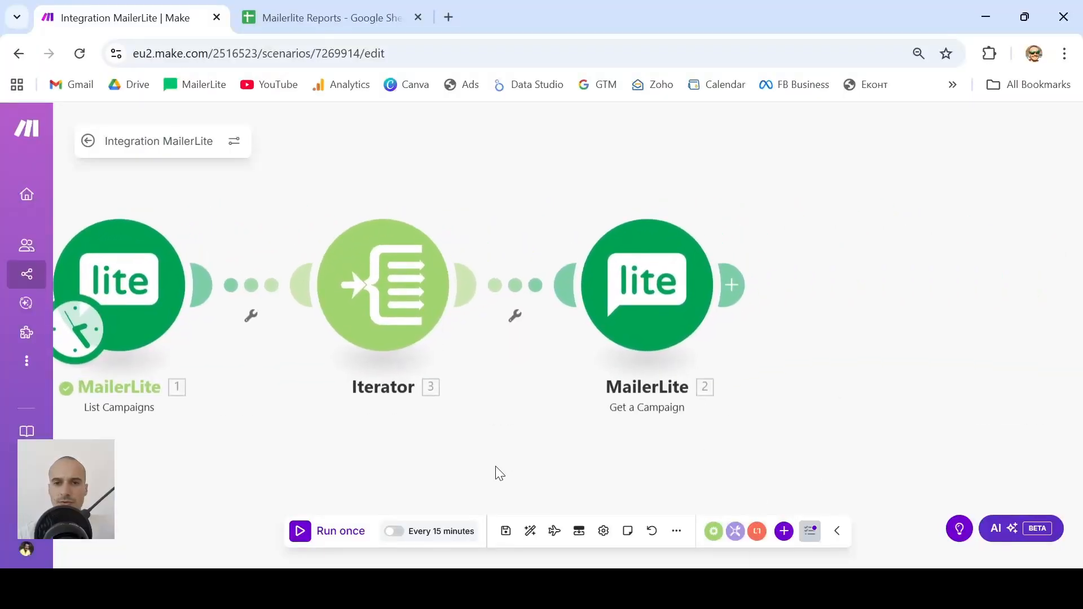
click(732, 286)
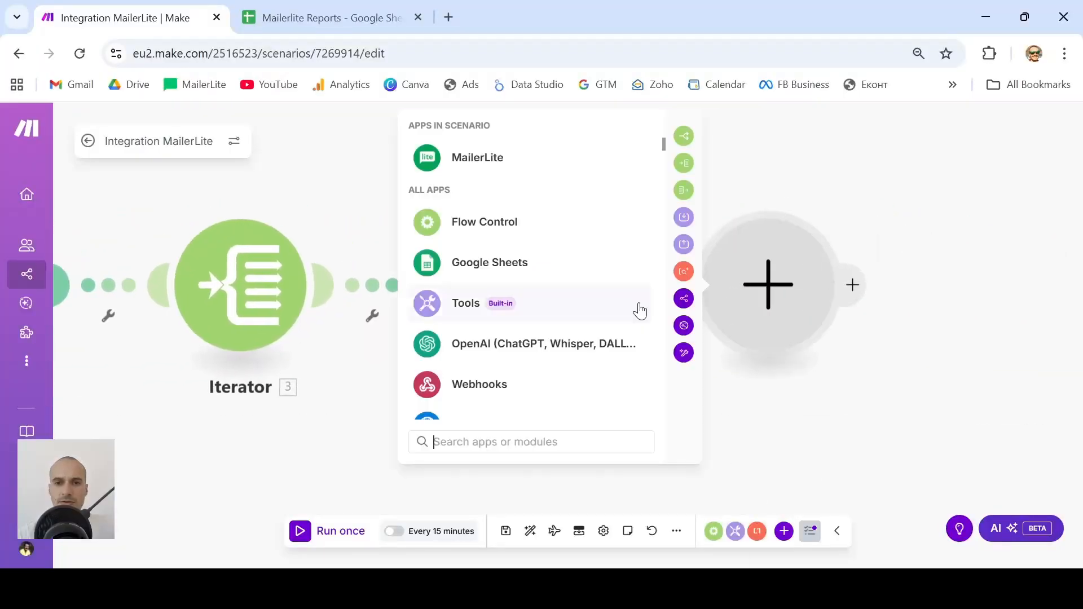
click(425, 274)
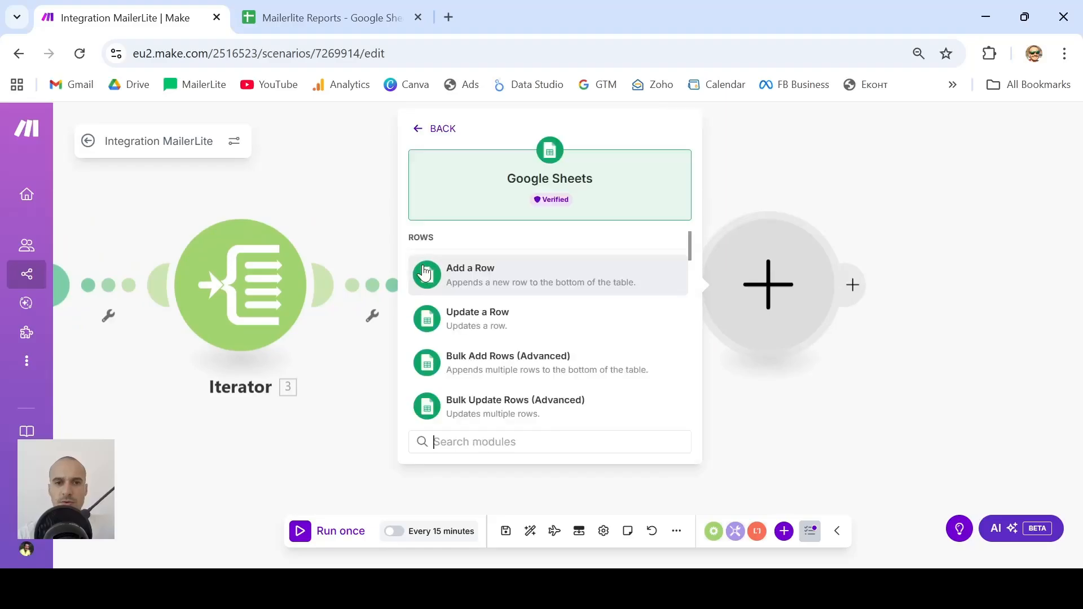
click(575, 273)
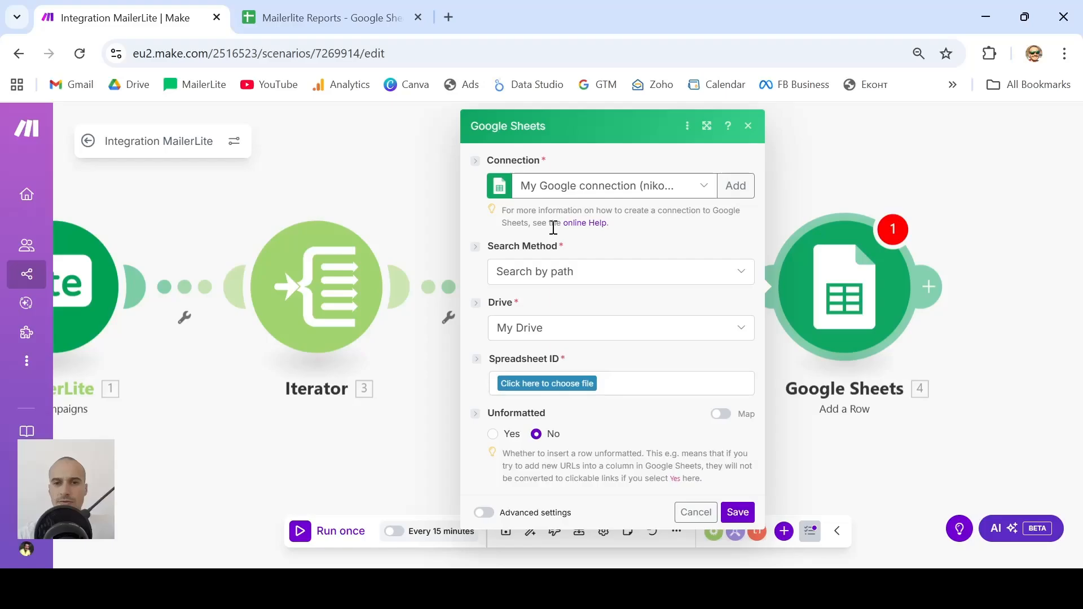
- Copy the spreadsheet ID from the Mailerlite Reports Google Sheet's address and return to the Make scenario
click(330, 18)
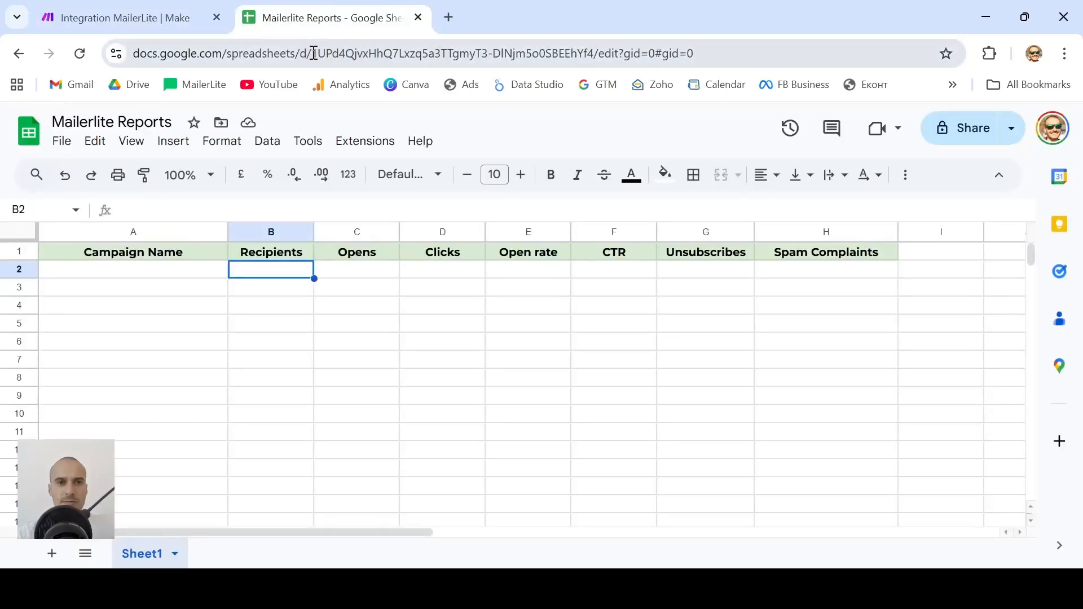
drag(313, 53, 596, 48)
key(ctrl+c)
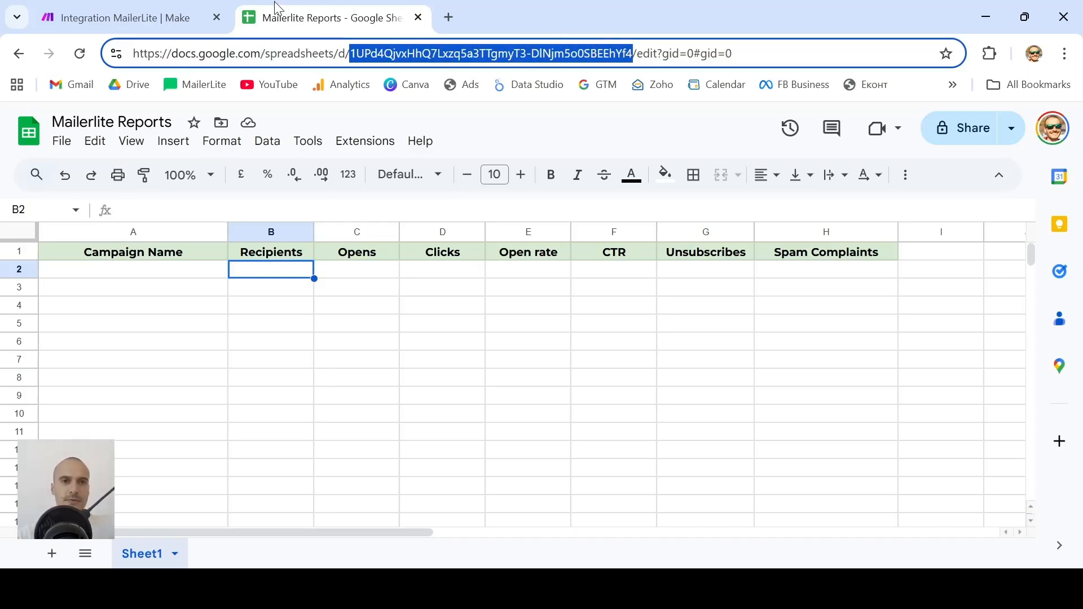
click(158, 17)
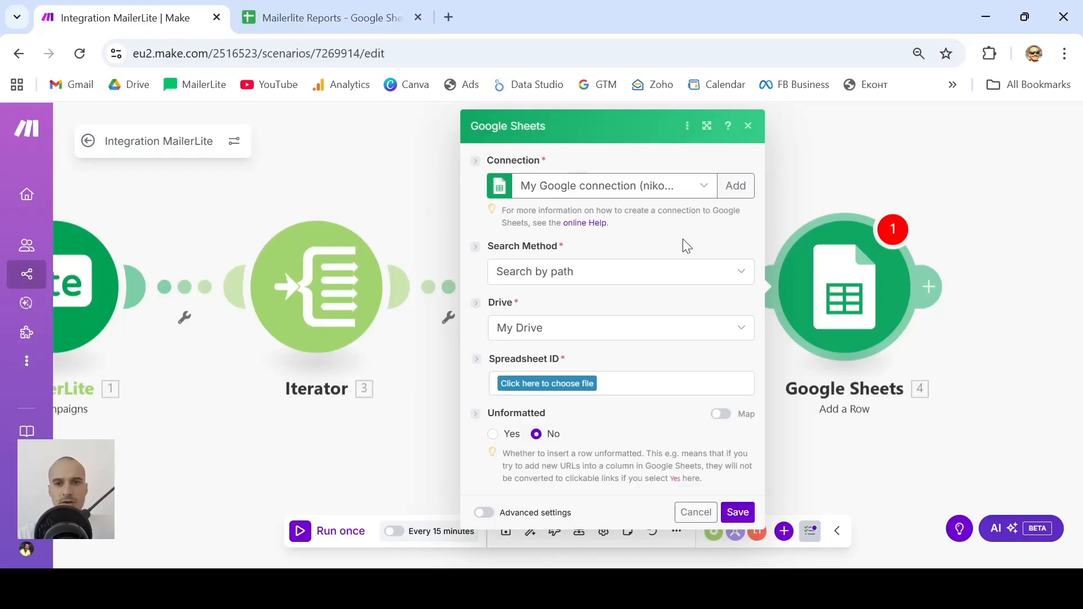
- Set the Google Sheets module's search method to Select from all and paste the copied spreadsheet ID
click(642, 280)
click(590, 323)
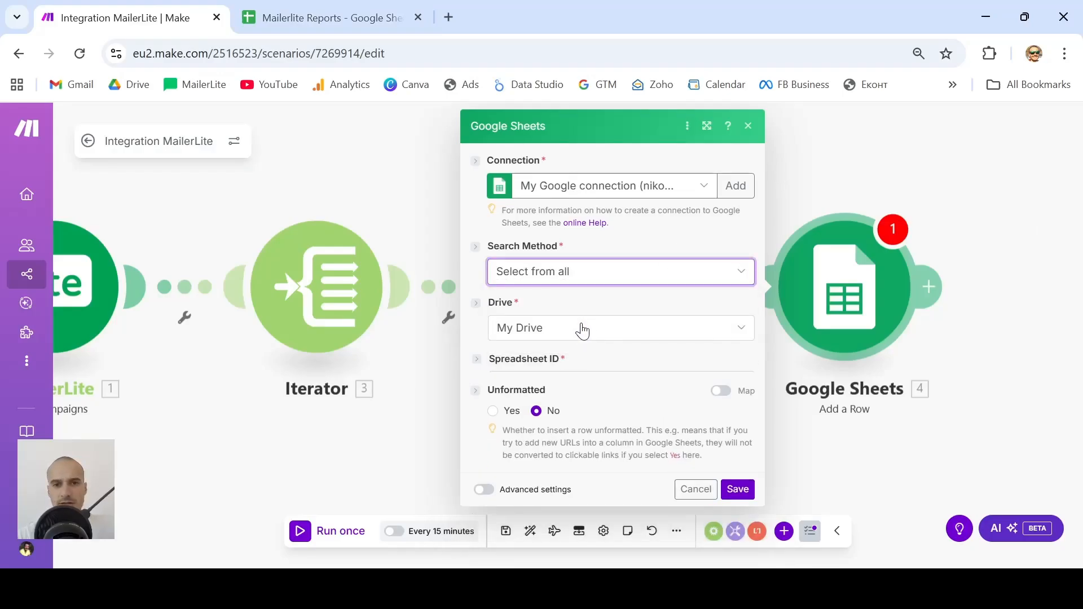
click(560, 334)
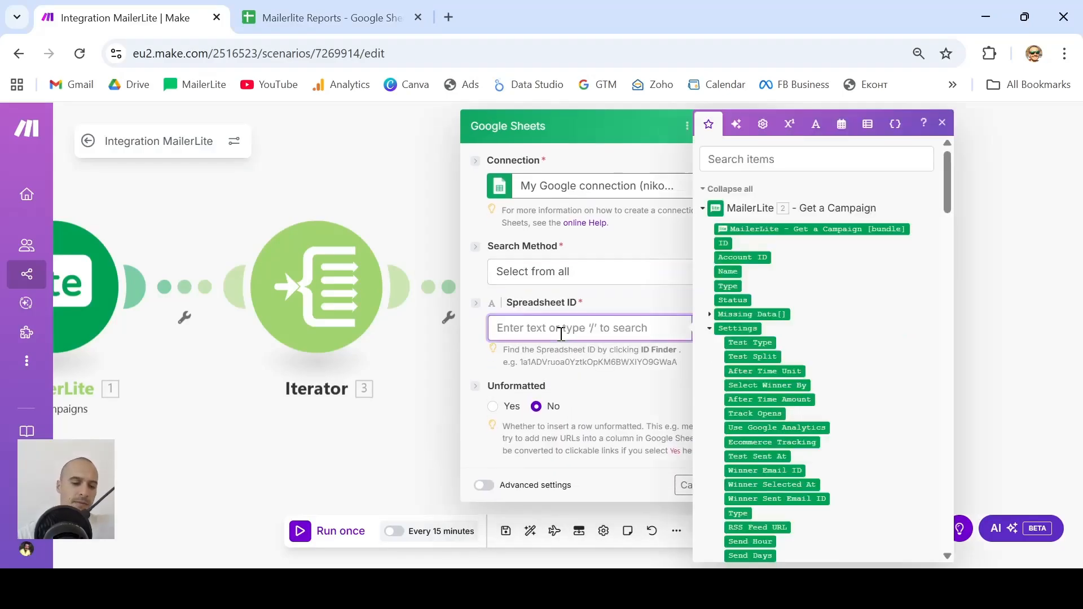
key(ctrl+v)
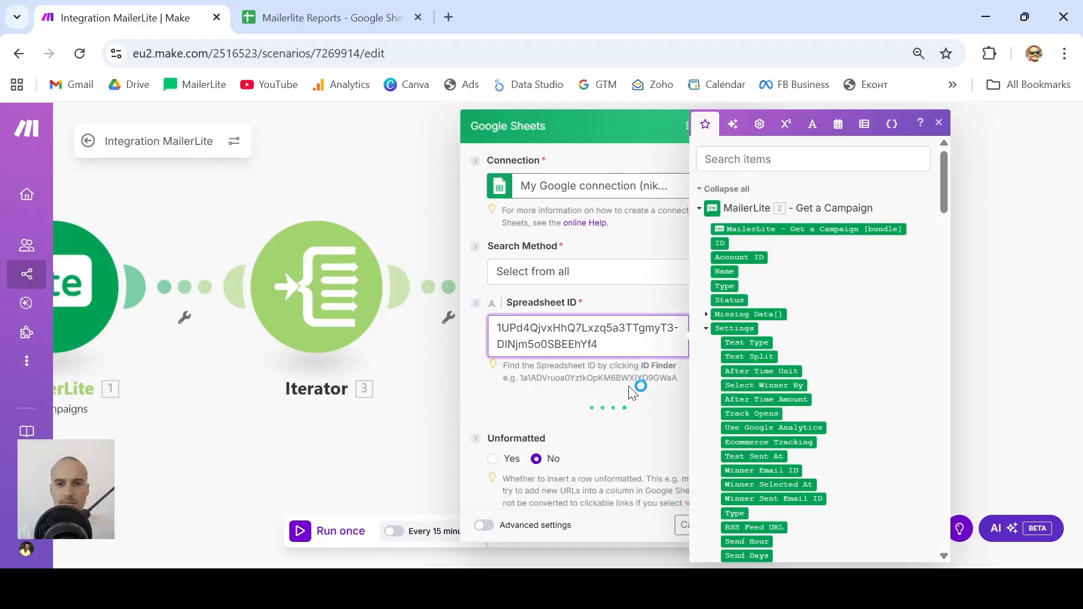
click(629, 387)
- Choose Sheet1 as the sheet name for the added rows and check that name in the Mailerlite Reports spreadsheet
scroll(629, 387, down, 1)
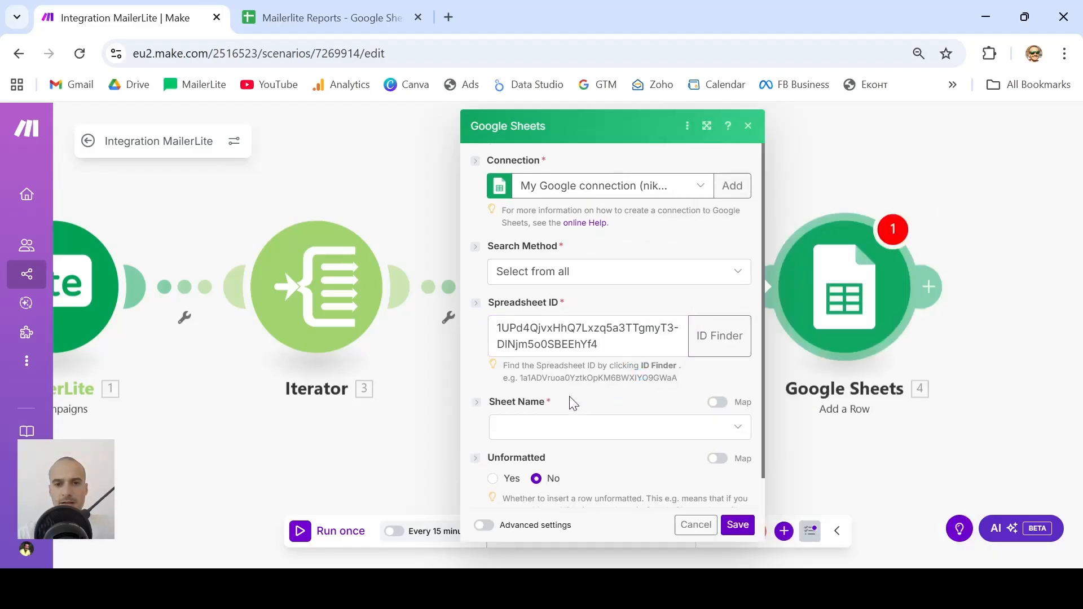
scroll(576, 401, down, 1)
click(615, 398)
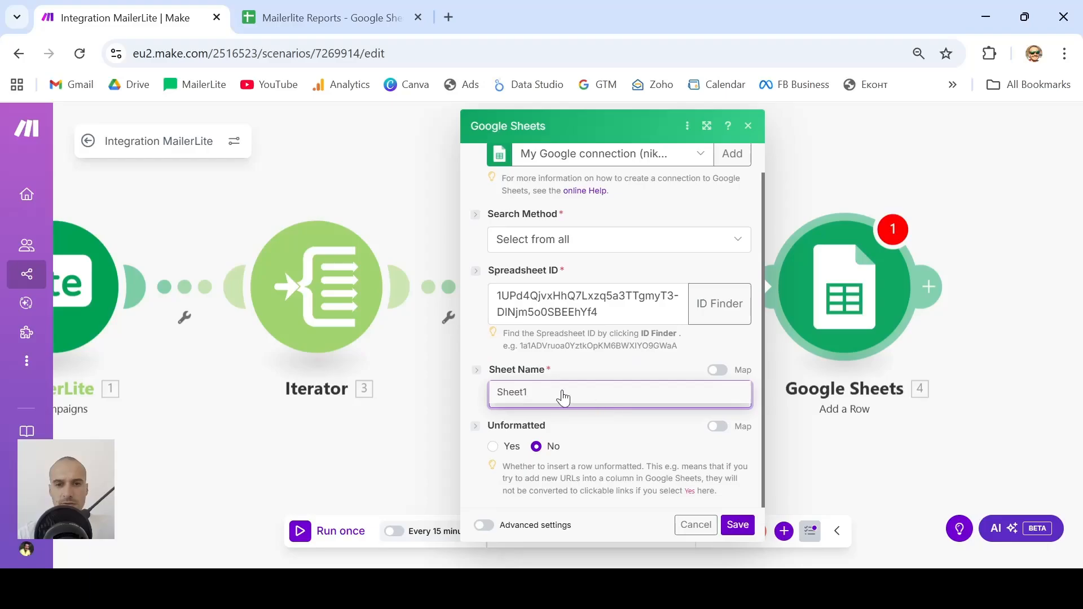
click(515, 399)
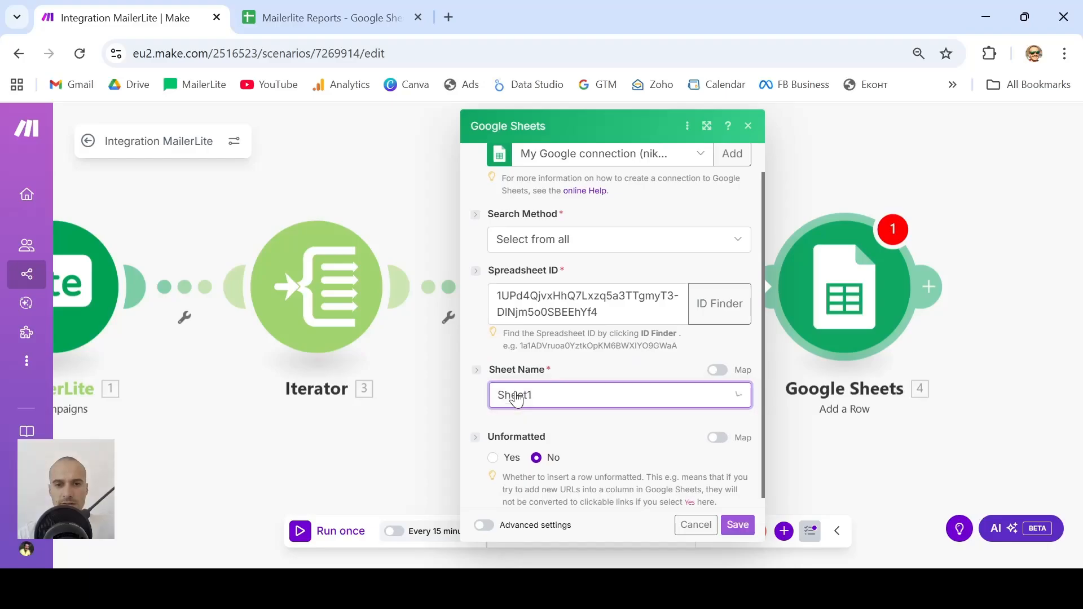
click(328, 17)
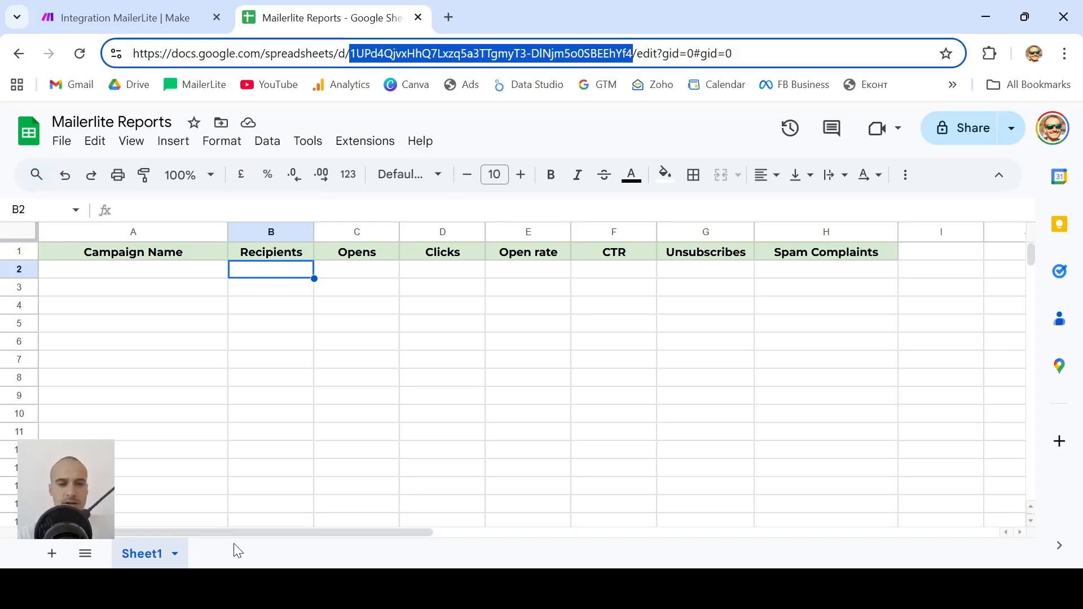
click(157, 17)
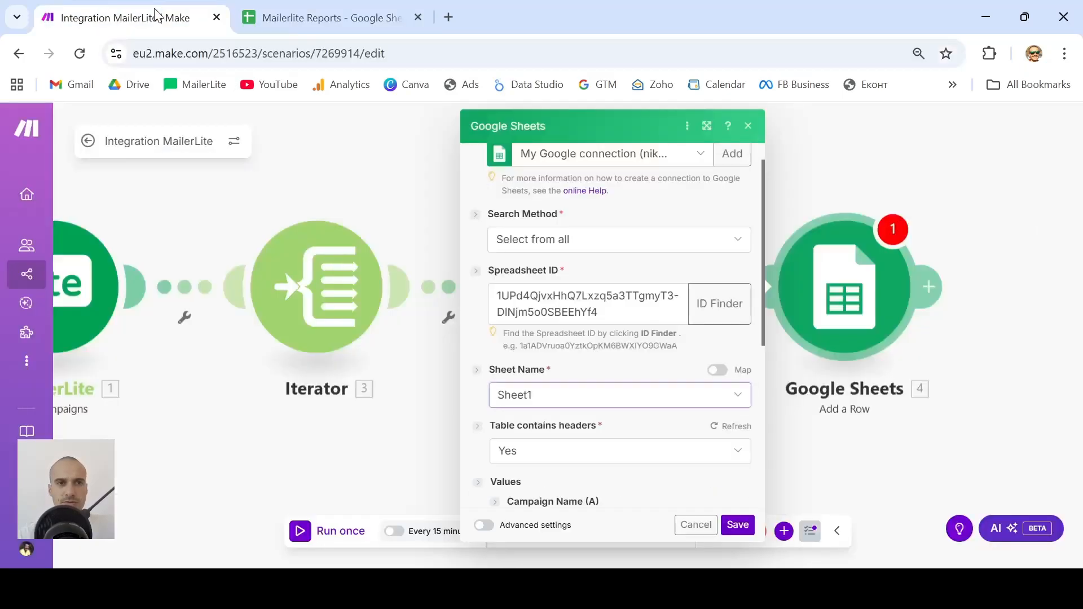
- Review the column fields under Values and map Get a Campaign's Name to Campaign Name (A)
scroll(642, 354, down, 3)
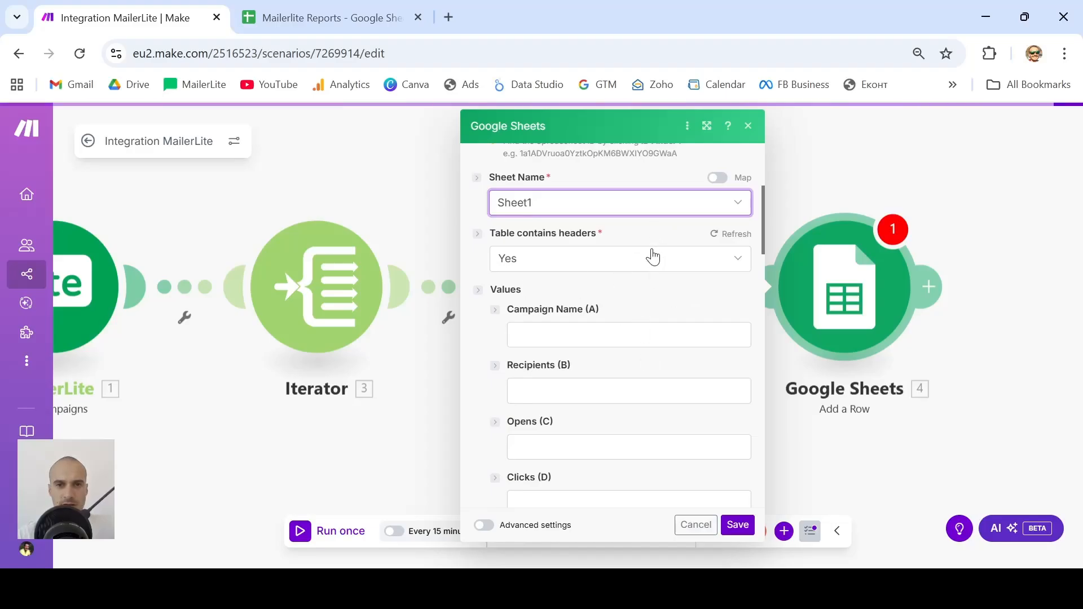
scroll(584, 334, down, 2)
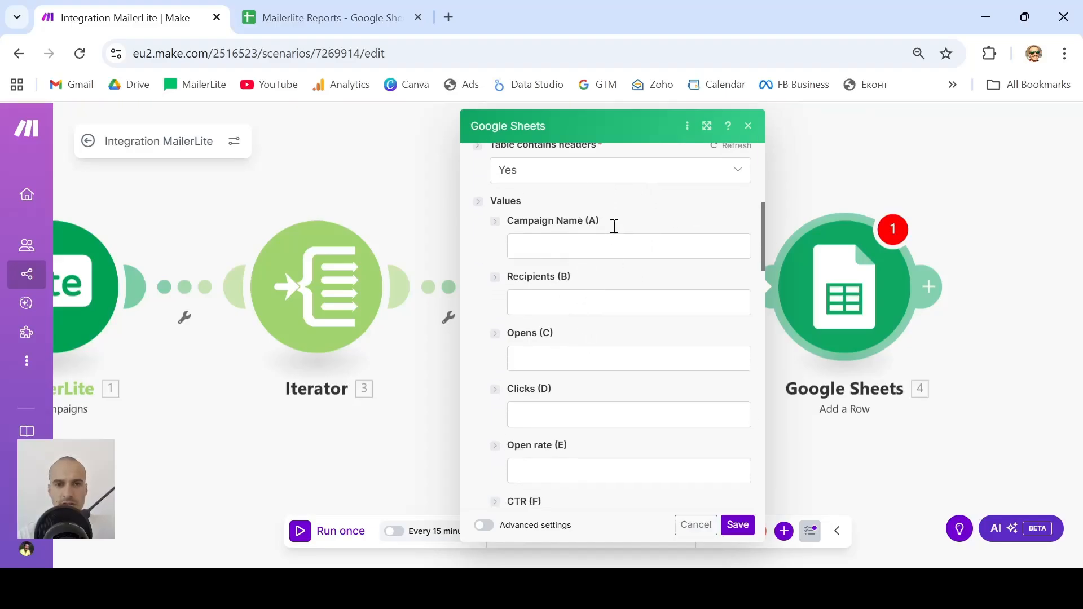
scroll(608, 258, down, 10)
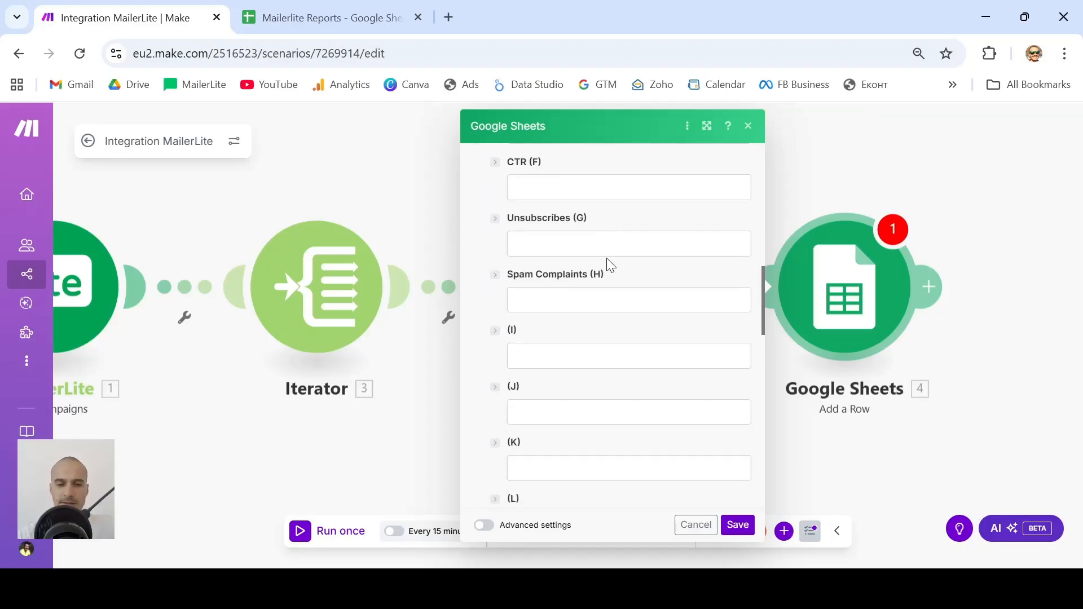
scroll(608, 258, up, 11)
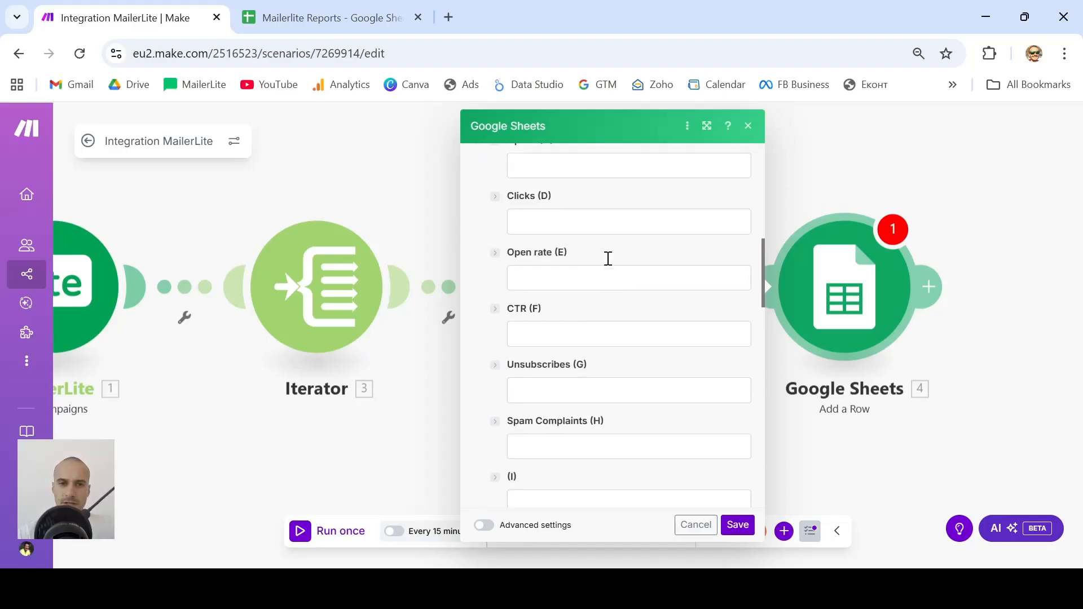
scroll(608, 258, down, 1)
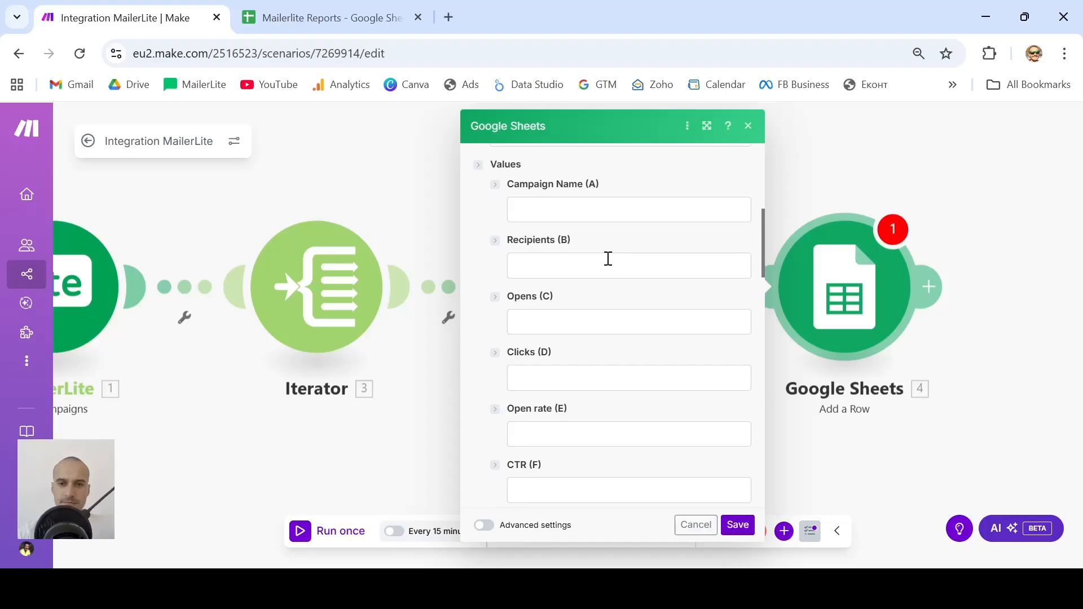
scroll(607, 259, up, 2)
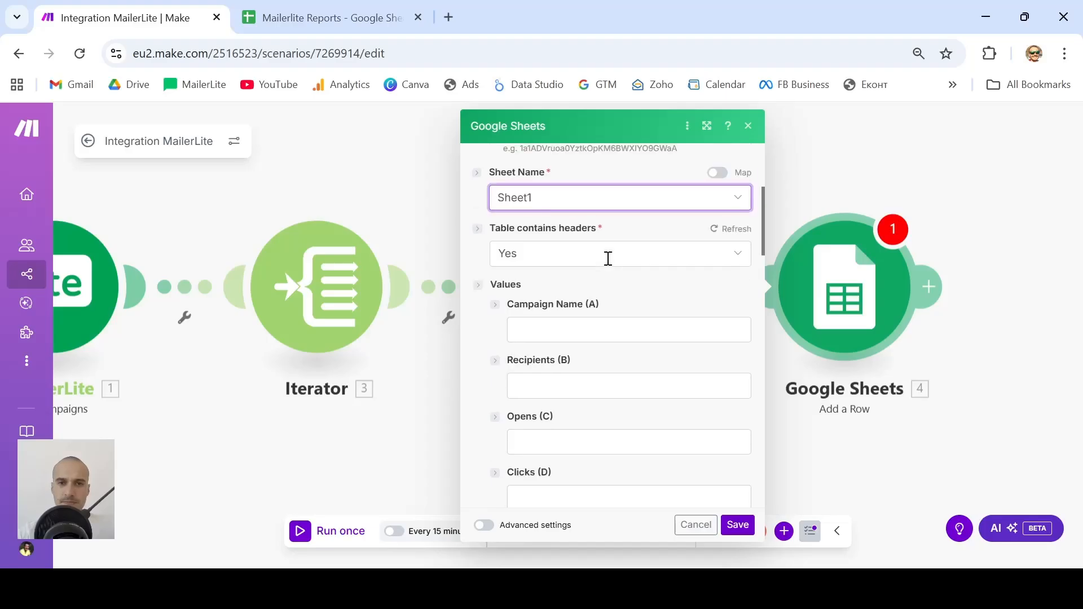
click(573, 333)
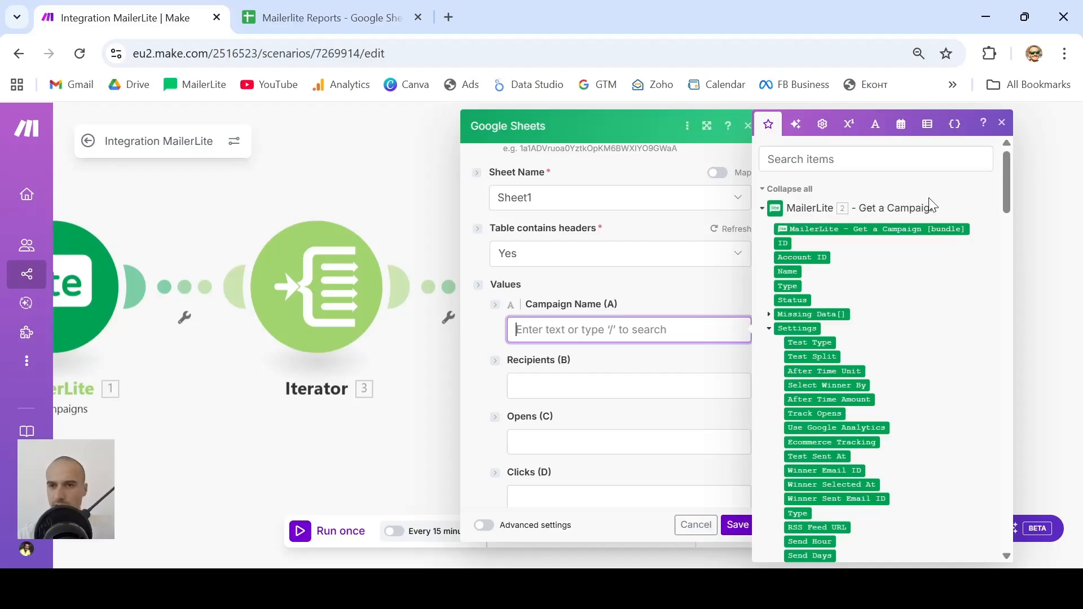
click(786, 271)
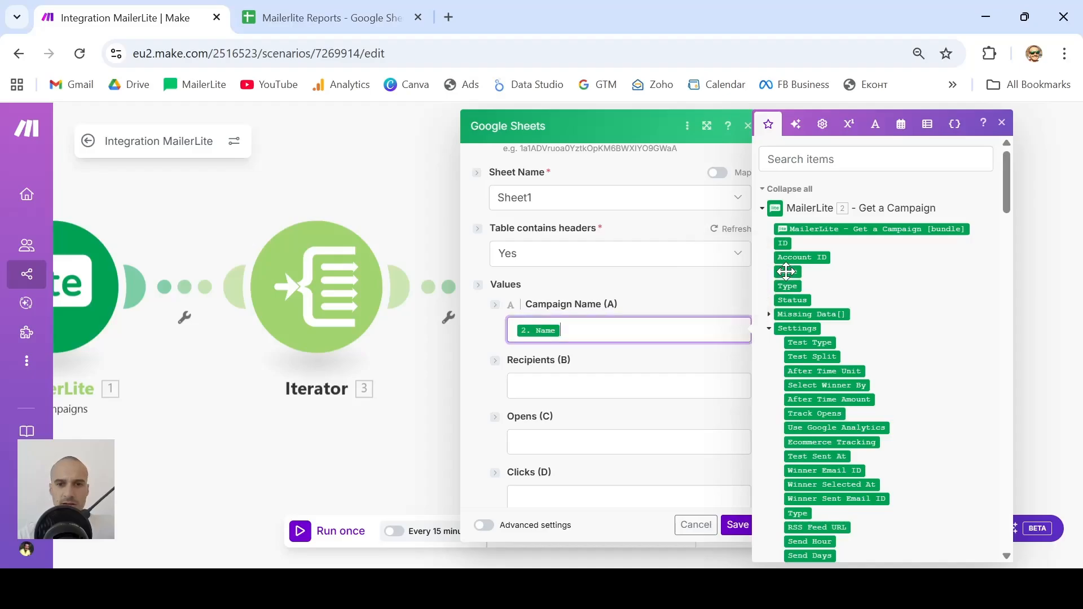
- Map Get a Campaign's Recipients Count to the Recipients (B) column
click(578, 385)
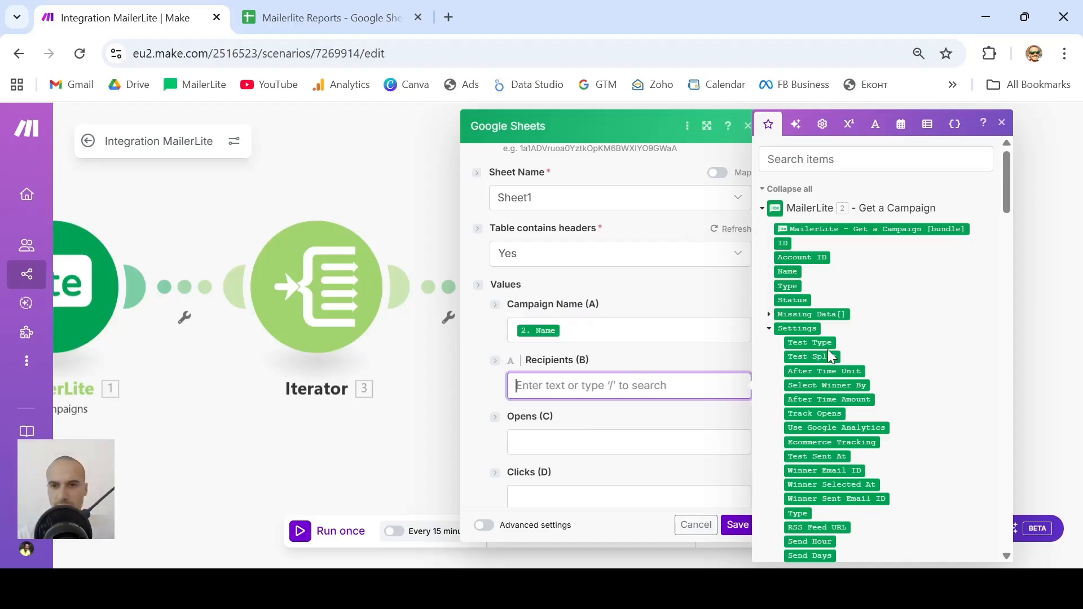
scroll(828, 353, down, 1)
scroll(828, 350, down, 5)
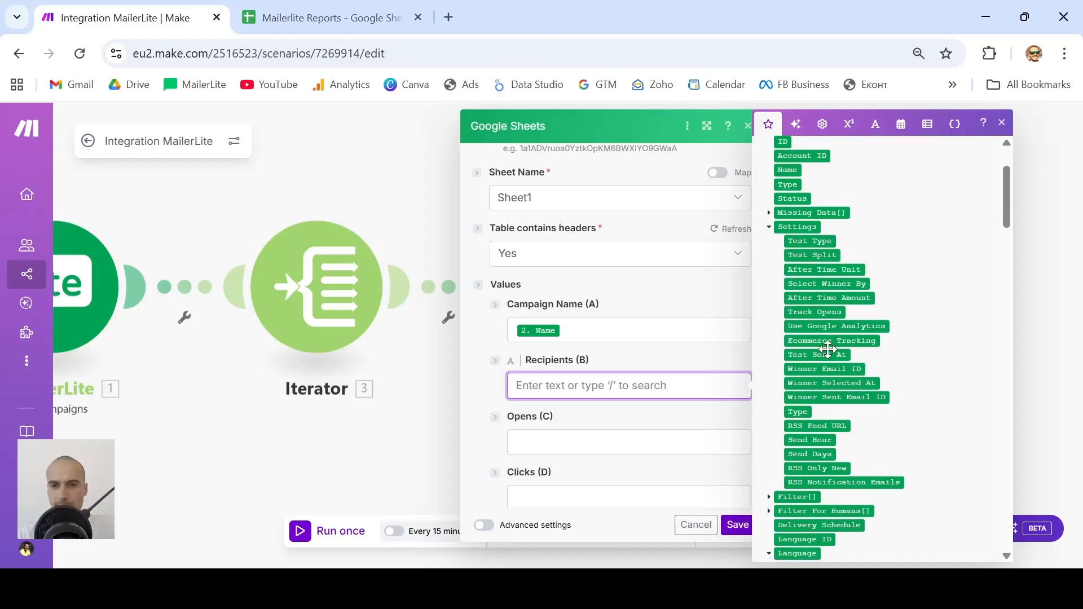
scroll(828, 349, down, 5)
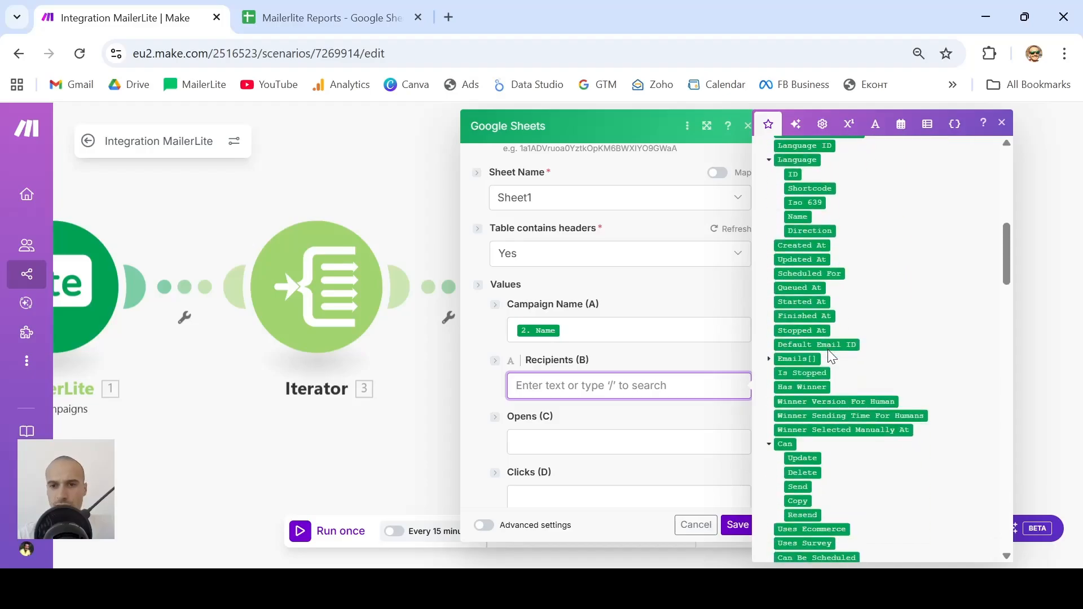
scroll(828, 349, down, 3)
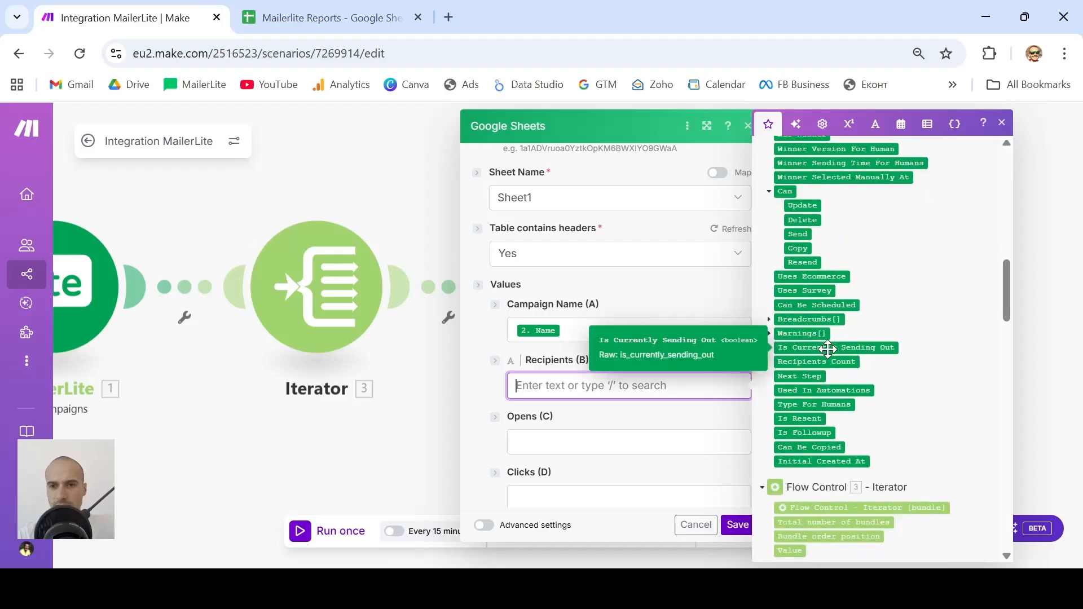
click(839, 361)
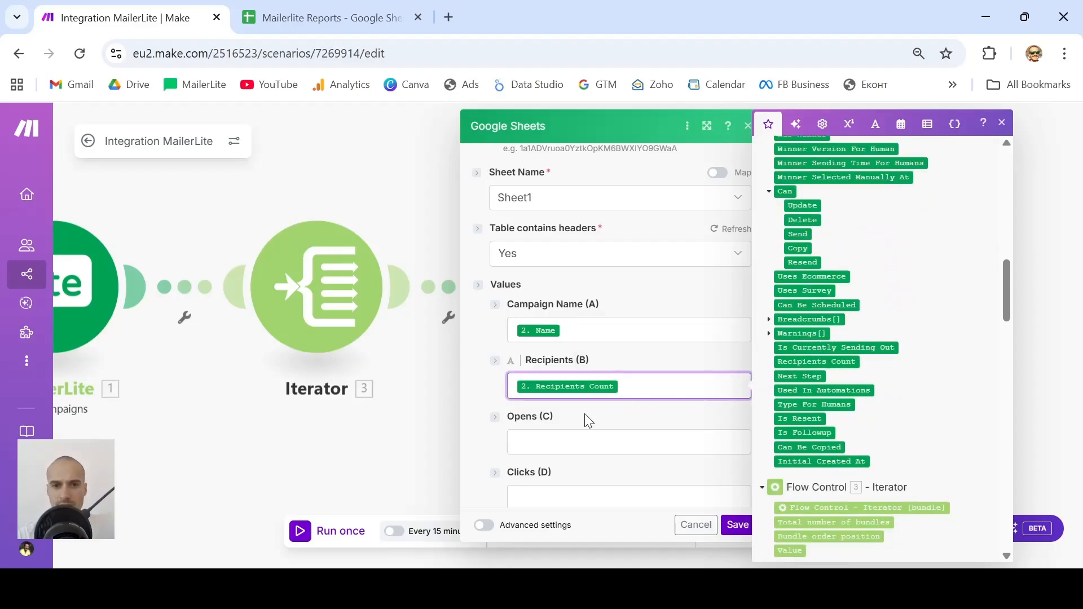
- Find Get a Campaign's Opens Count among the mappable items and map it to the Opens (C) column
scroll(584, 414, down, 2)
click(608, 314)
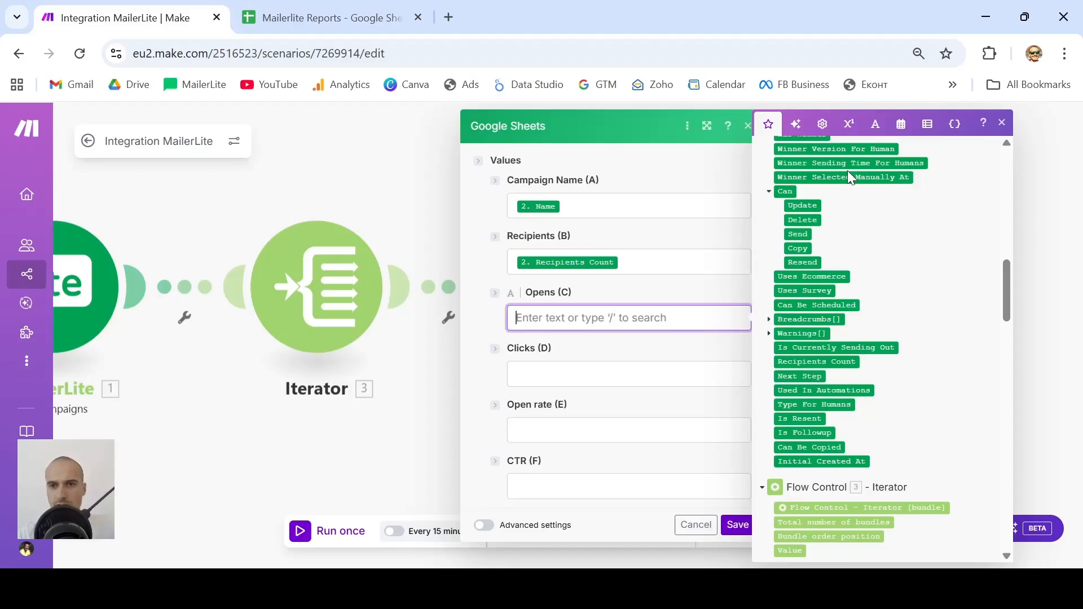
scroll(850, 177, up, 3)
scroll(847, 170, up, 8)
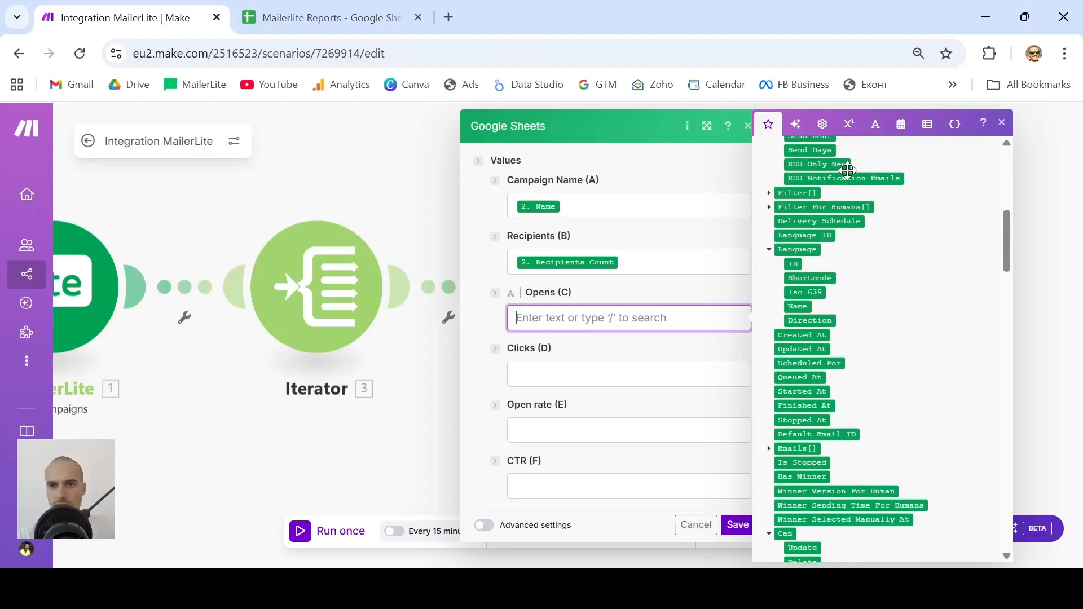
click(852, 154)
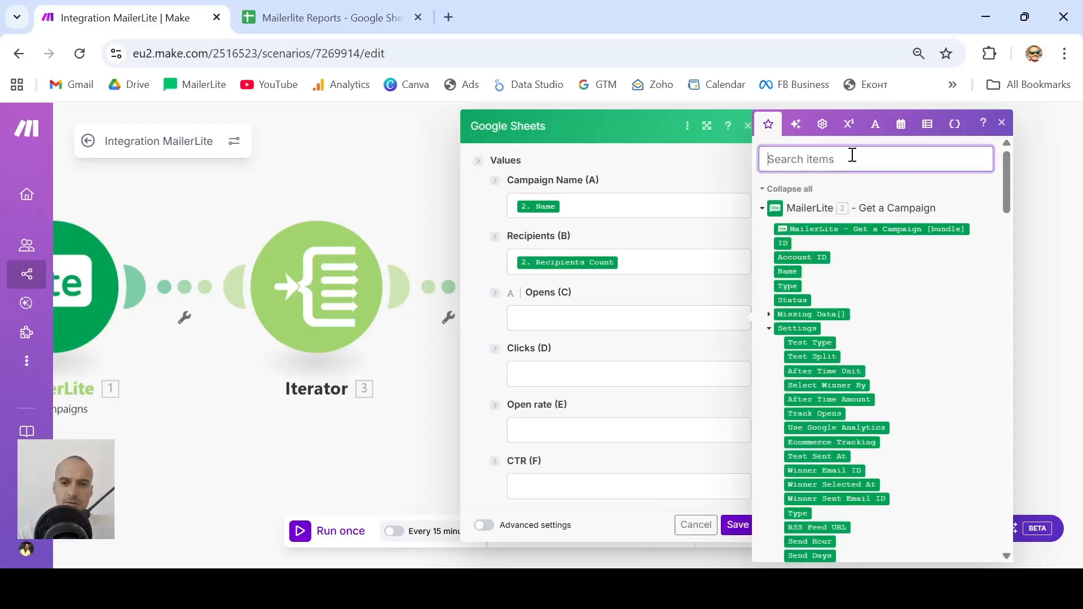
text(op)
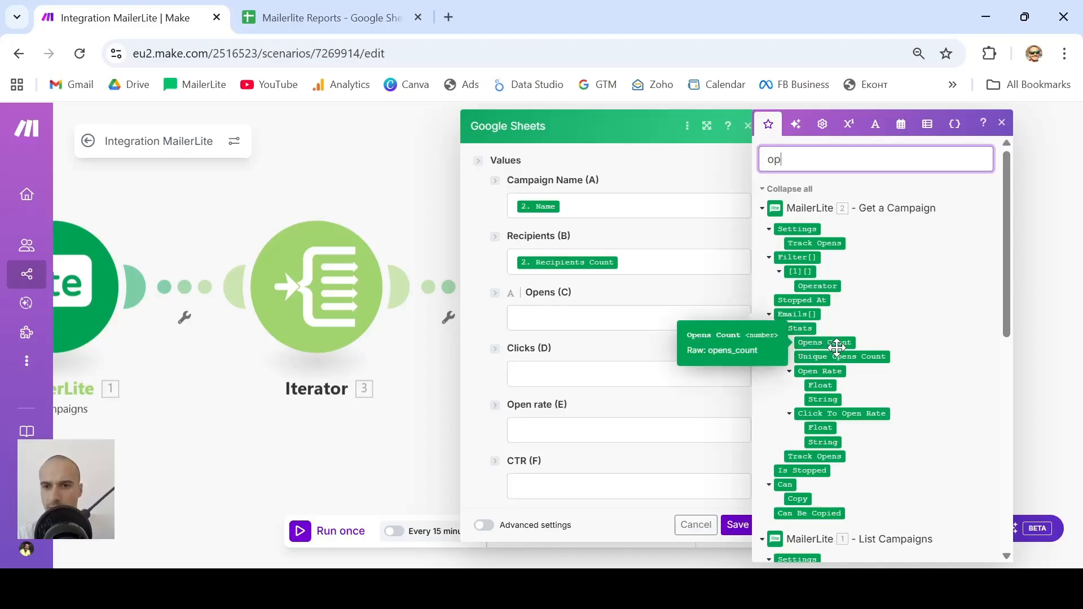
drag(841, 345, 631, 319)
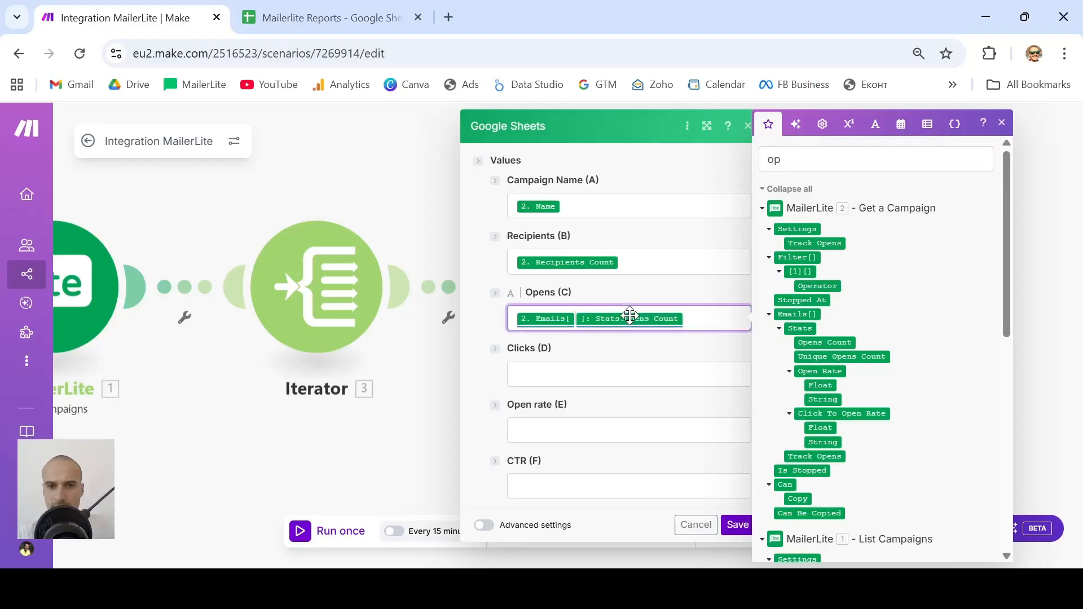
- Search the mappable items for click and map Get a Campaign's Clicks Count to the Clicks (D) column
click(568, 374)
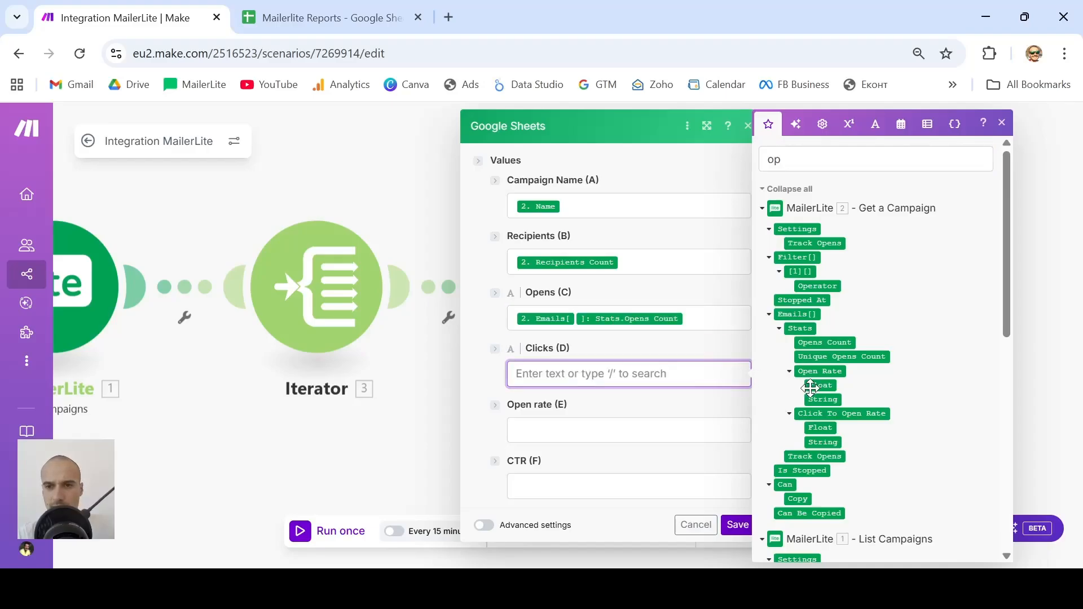
click(806, 154)
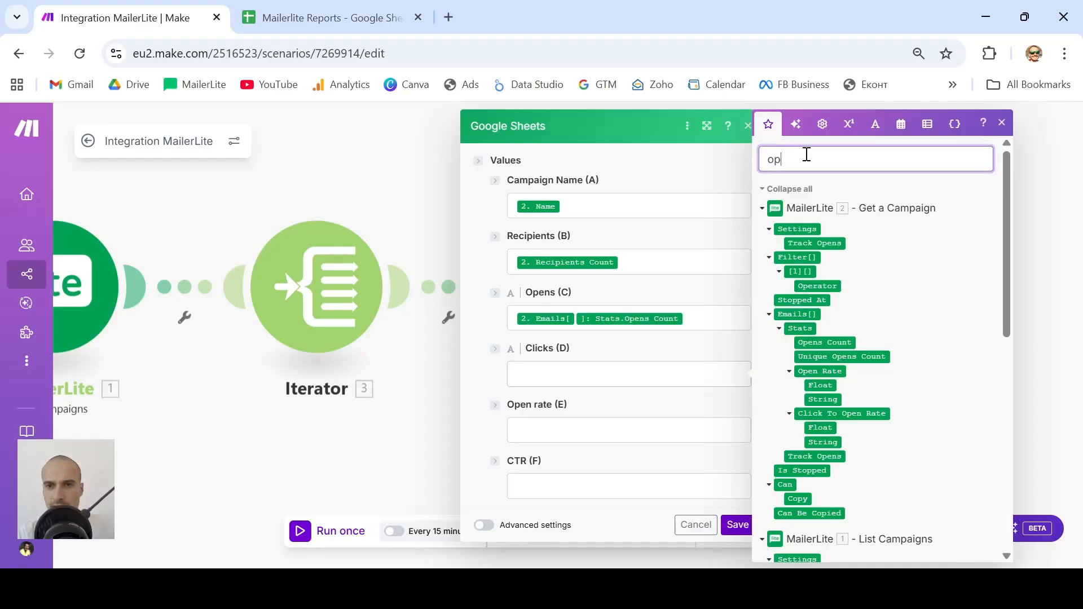
key(BackSpace)
key(BackSpace)
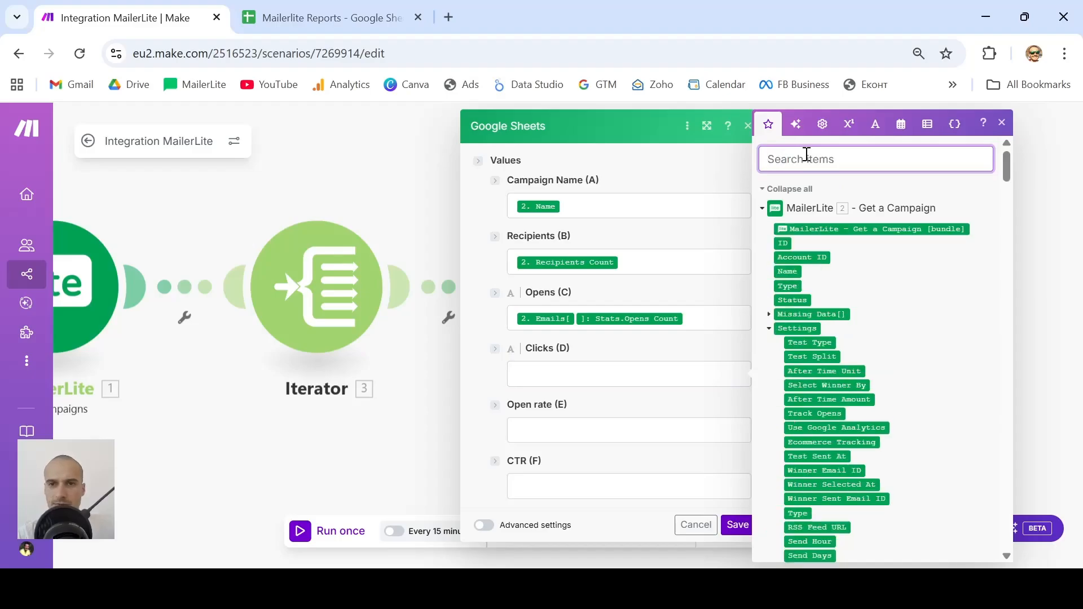
text(c)
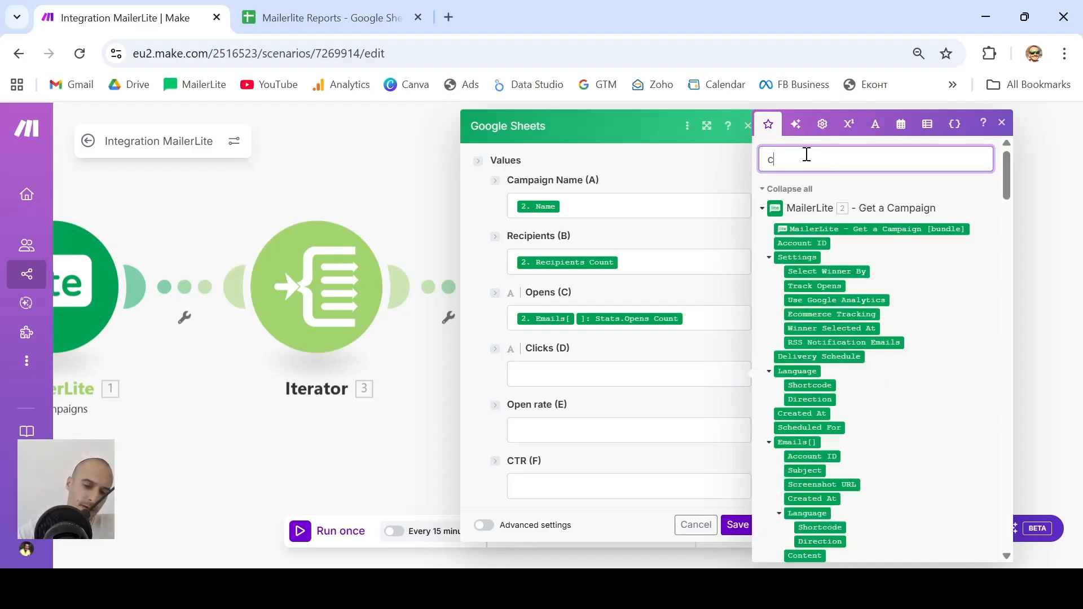
text(lick)
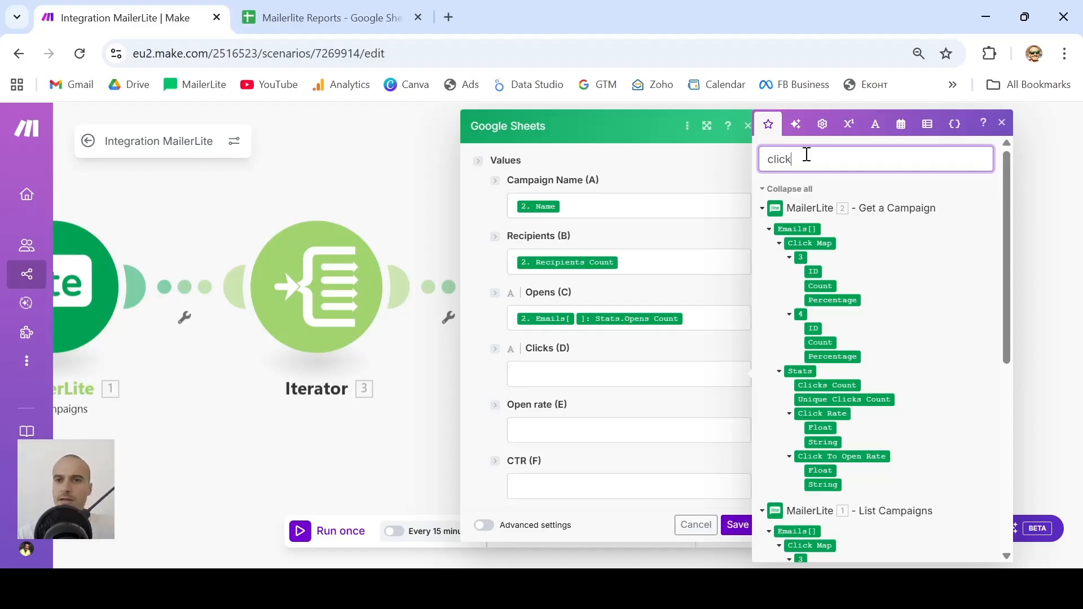
scroll(818, 316, down, 1)
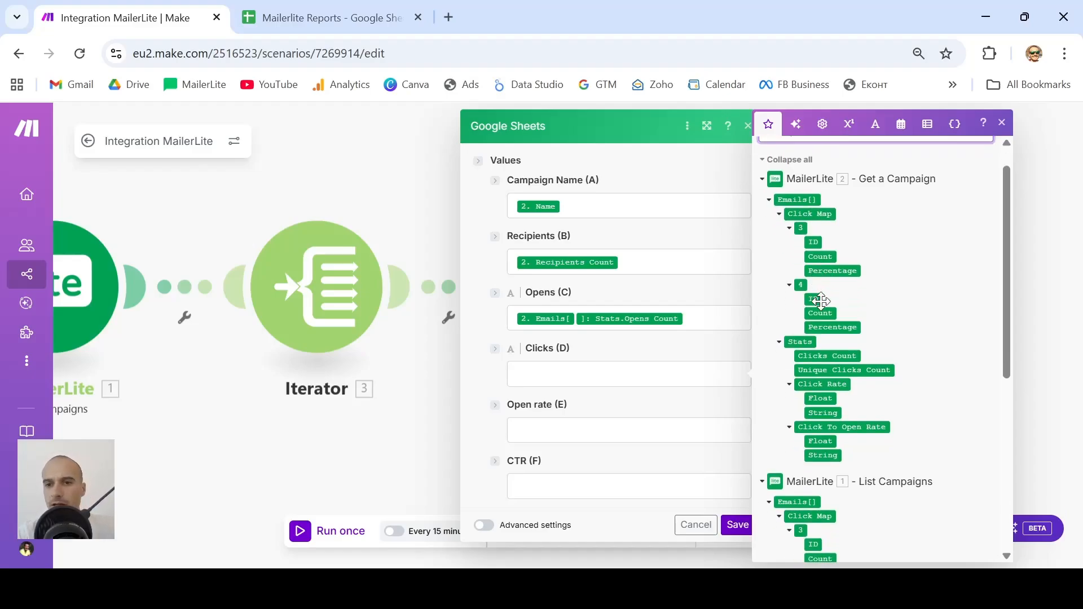
drag(819, 350, 598, 378)
scroll(597, 378, down, 2)
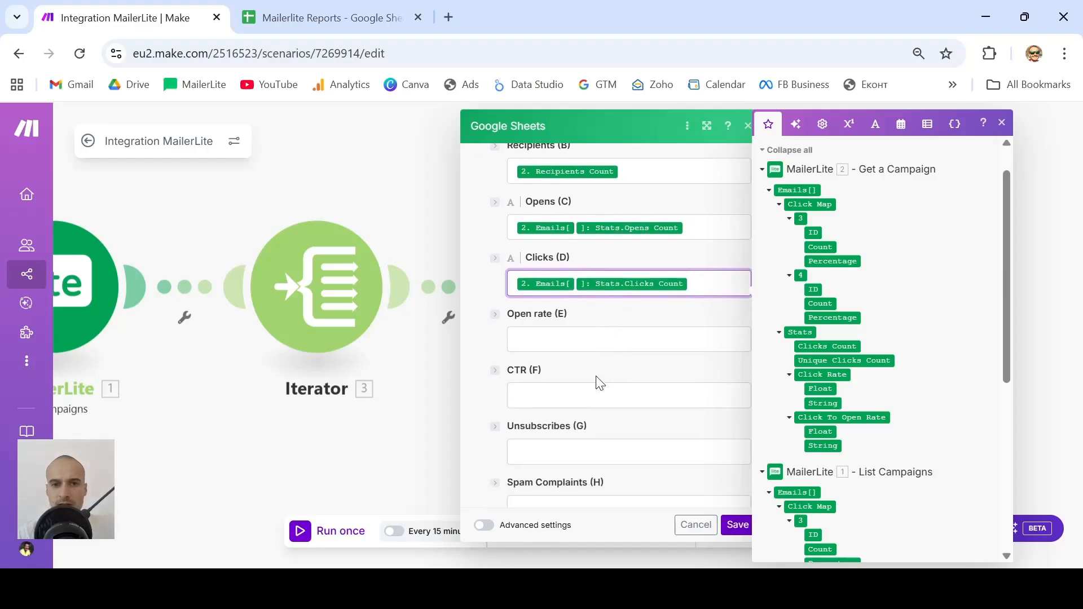
click(621, 340)
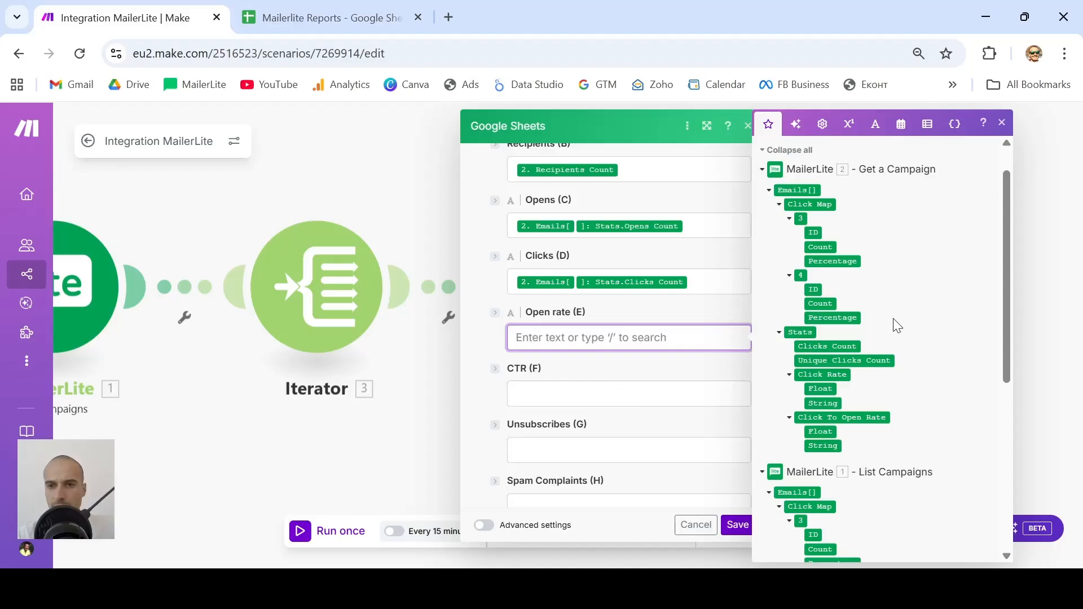
key(ctrl+f)
text(click)
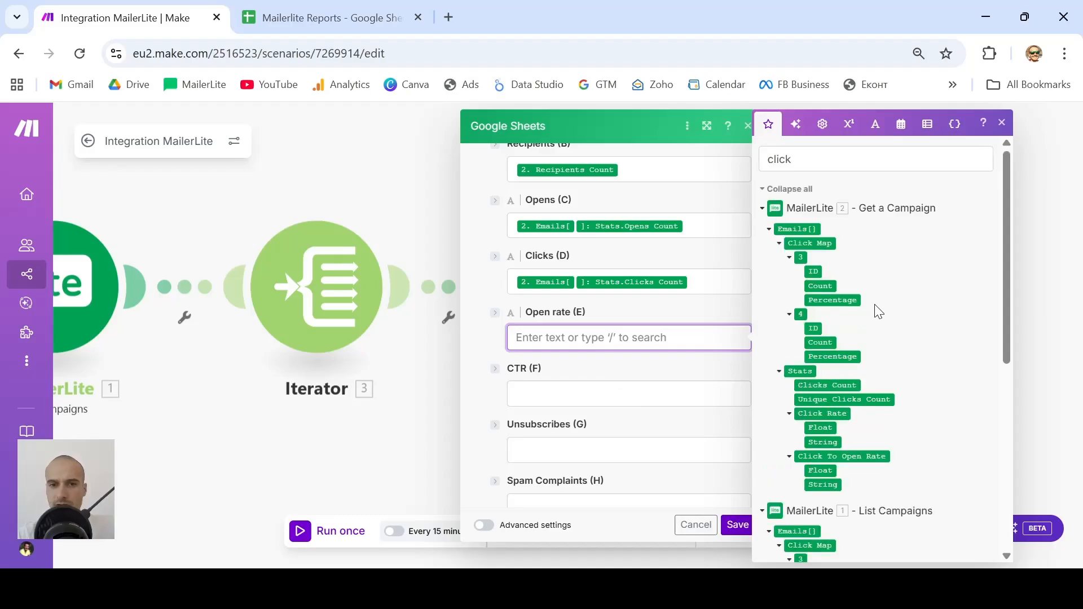
- Search the mappable items for uns and map Get a Campaign's Unsubscribes Count to the Unsubscribes (G) column
scroll(653, 364, down, 2)
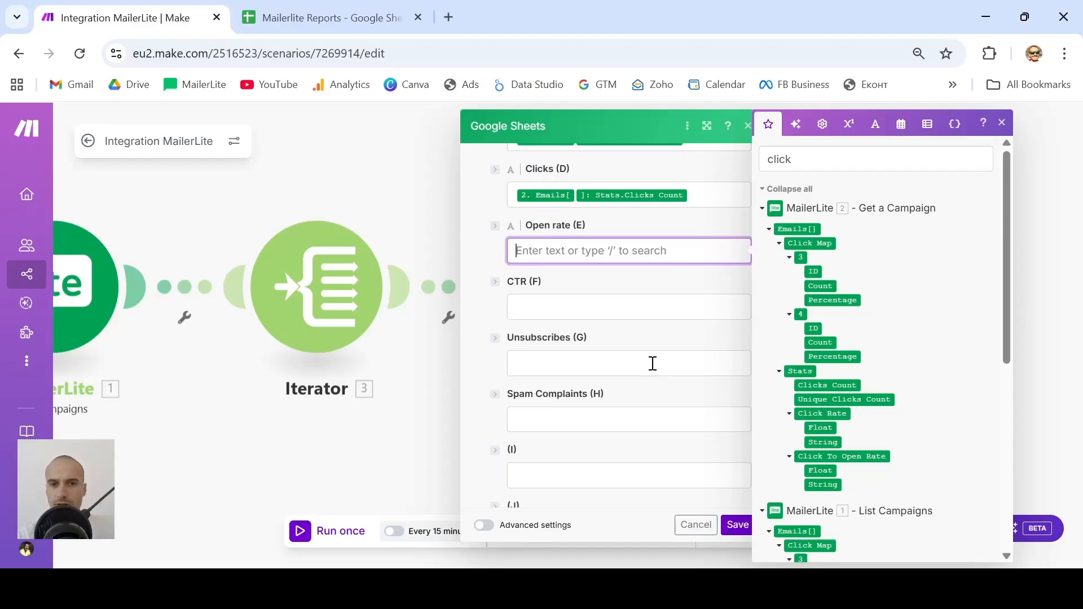
click(653, 364)
double_click(831, 158)
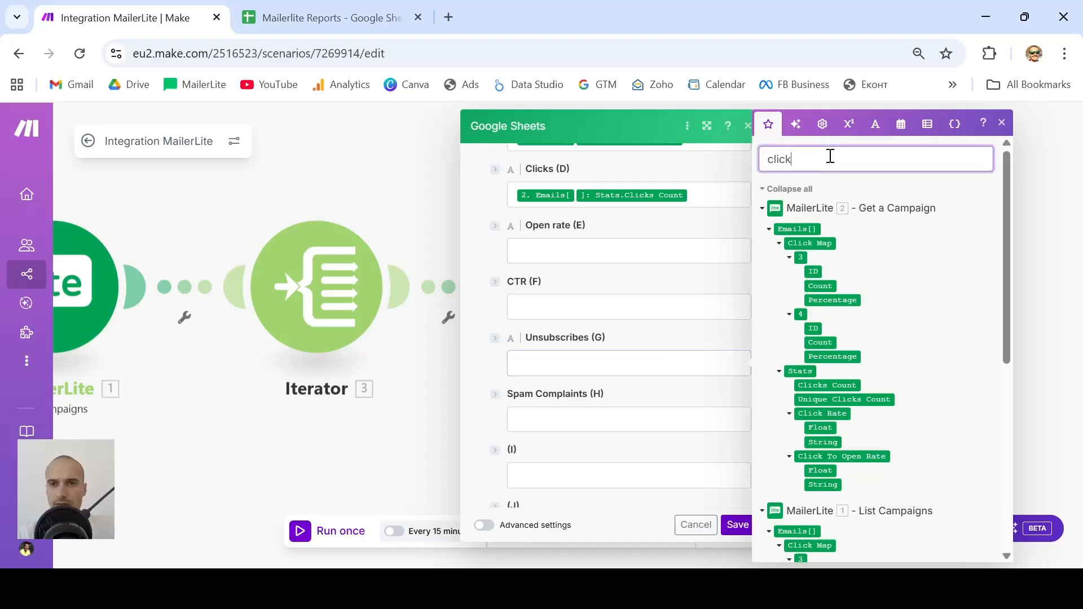
key(BackSpace)
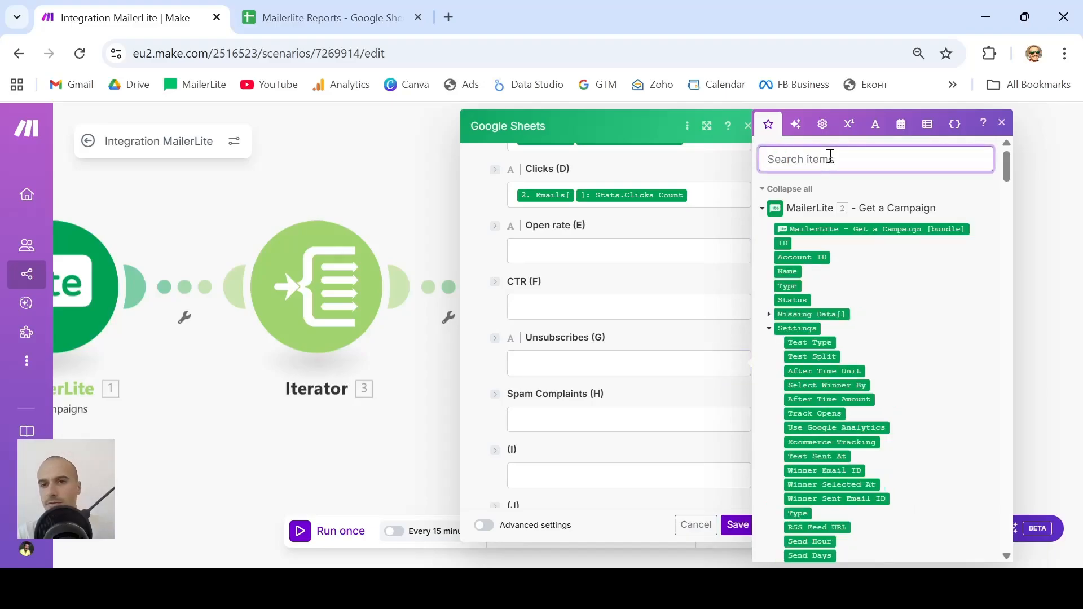
text(uns)
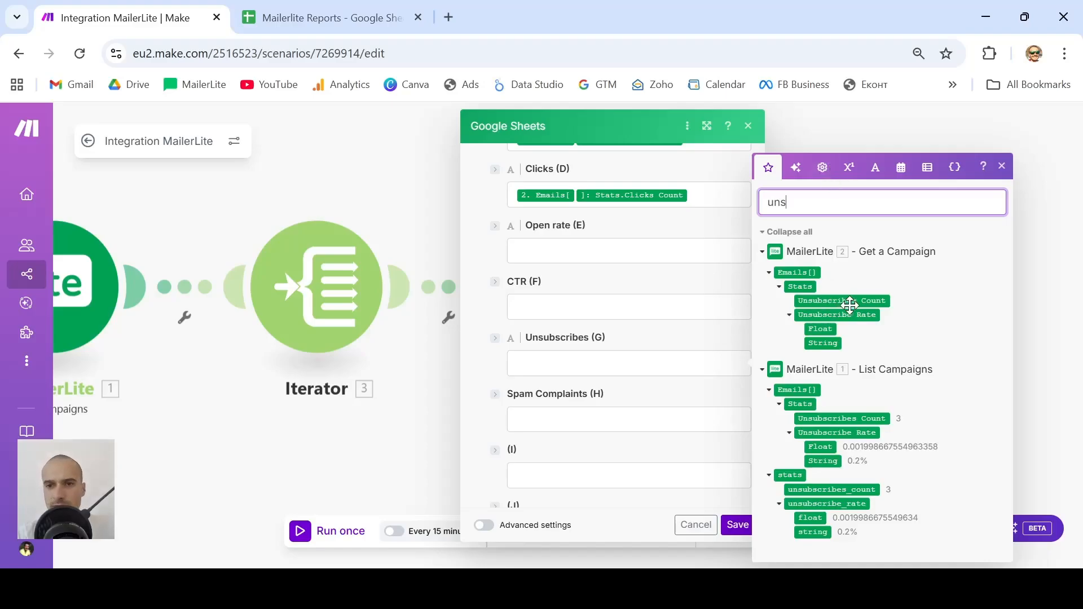
drag(875, 302, 619, 367)
- Search the mappable items for spam and map Get a Campaign's Spam Count to the Spam Complaints (H) column
click(575, 419)
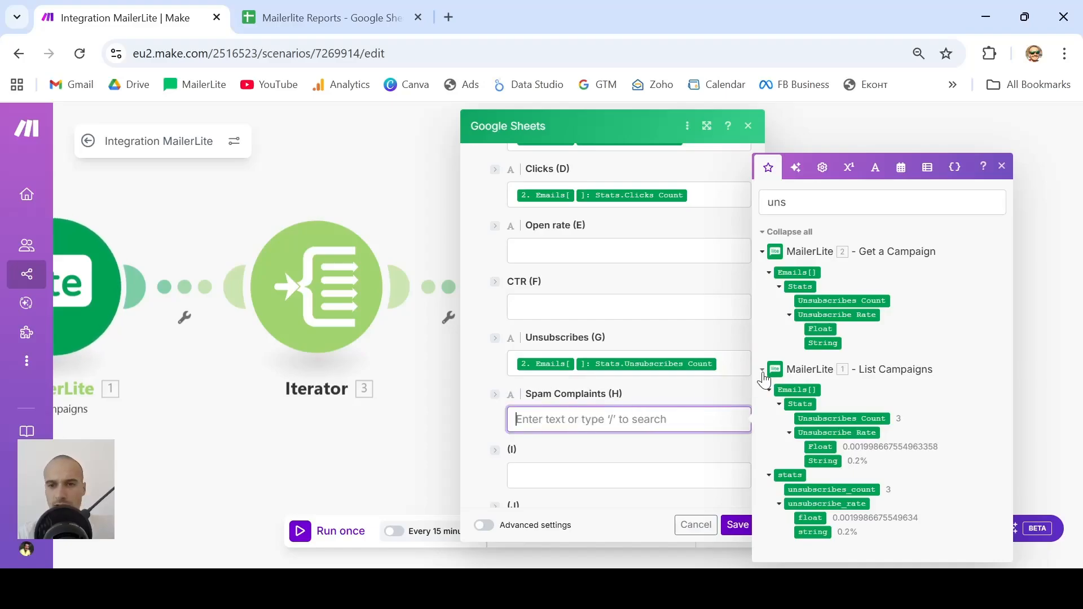
double_click(831, 209)
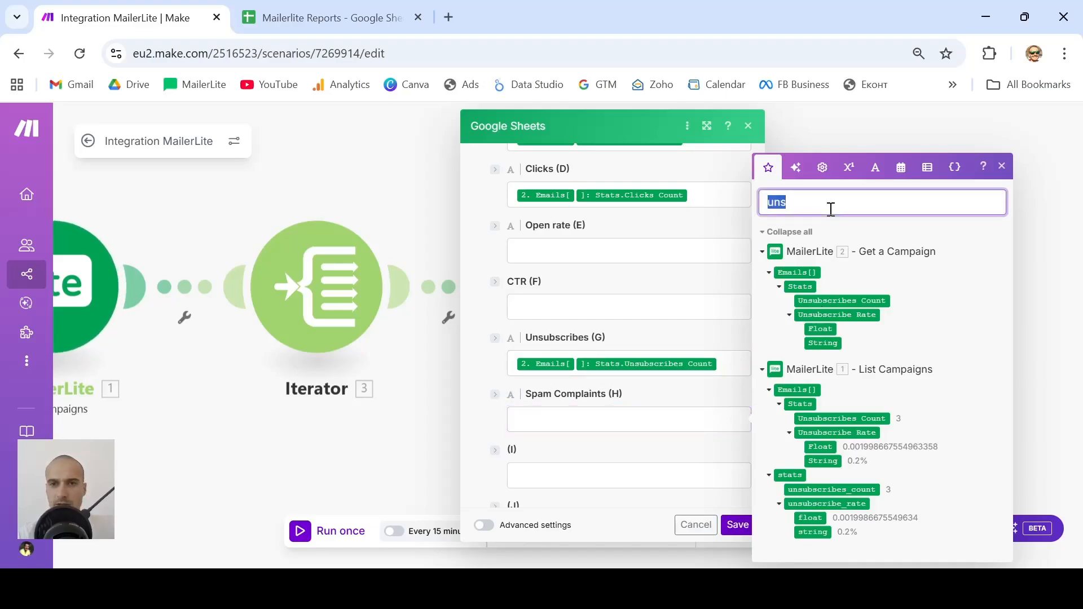
text(spam)
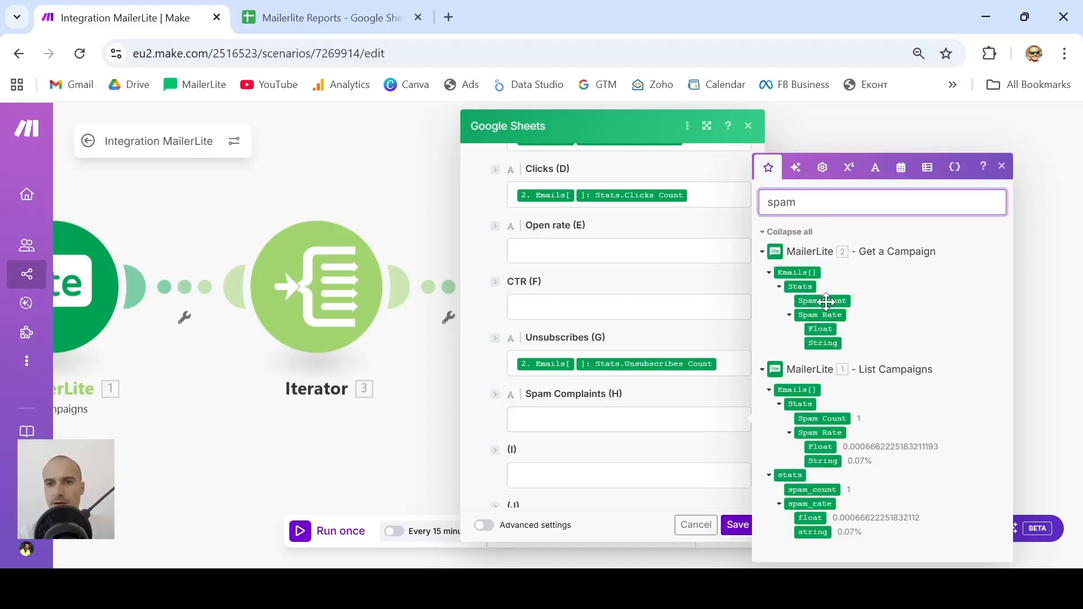
drag(826, 302, 555, 422)
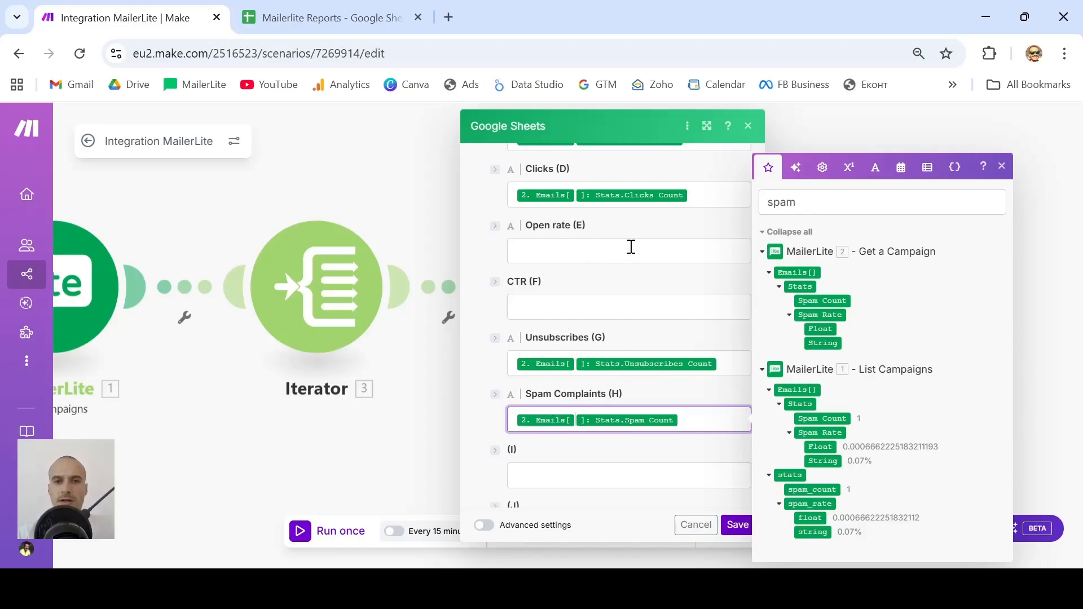
- Search the mappable items for open and map the Float value of Get a Campaign's Open Rate to Open rate (E)
click(632, 247)
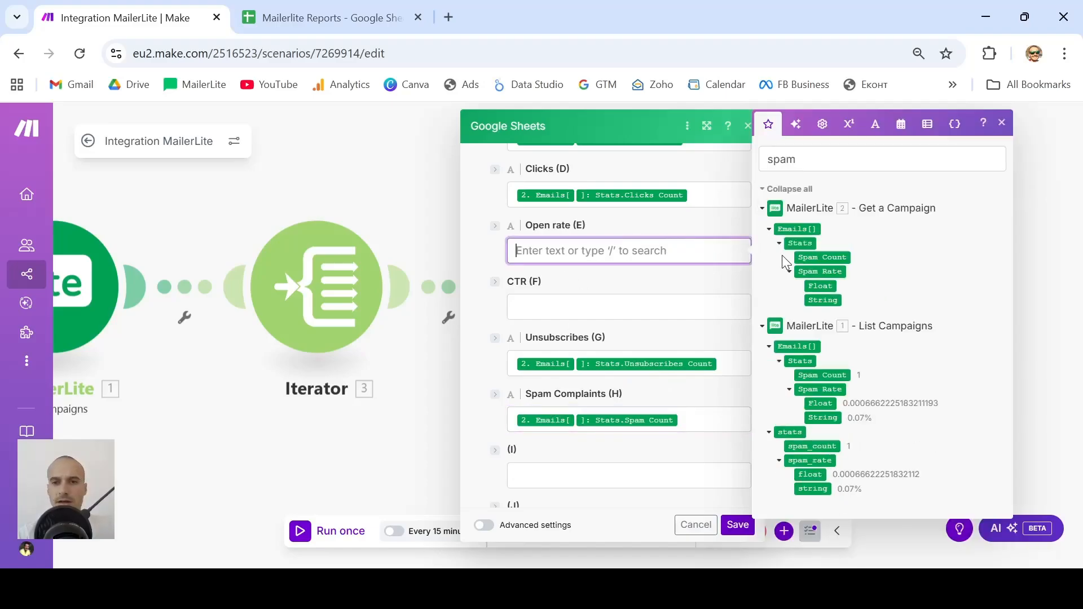
double_click(815, 160)
text(o)
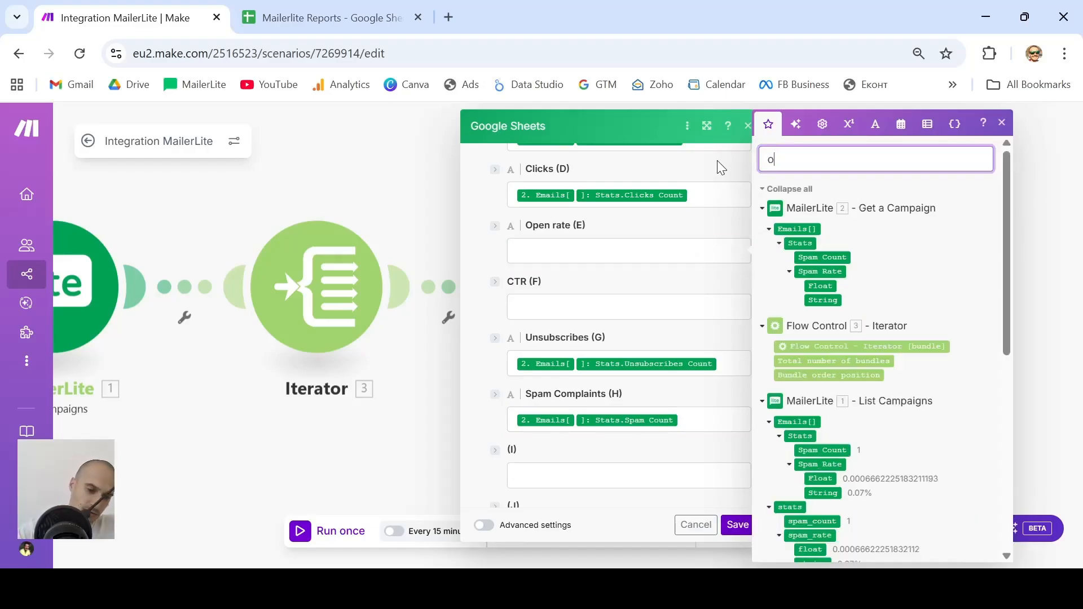
text(pen)
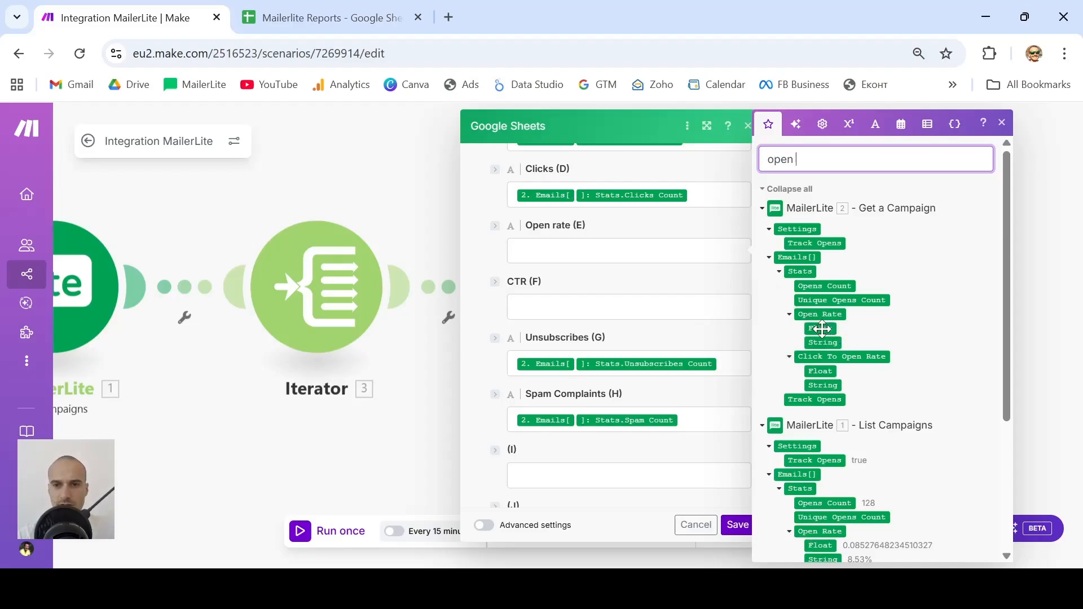
click(822, 329)
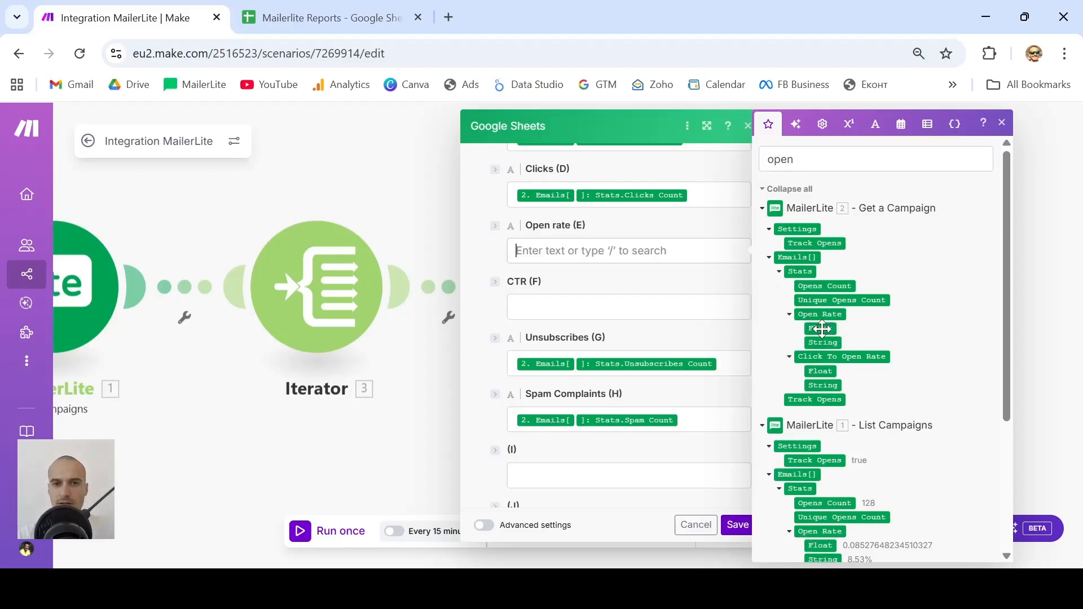
drag(822, 329, 672, 254)
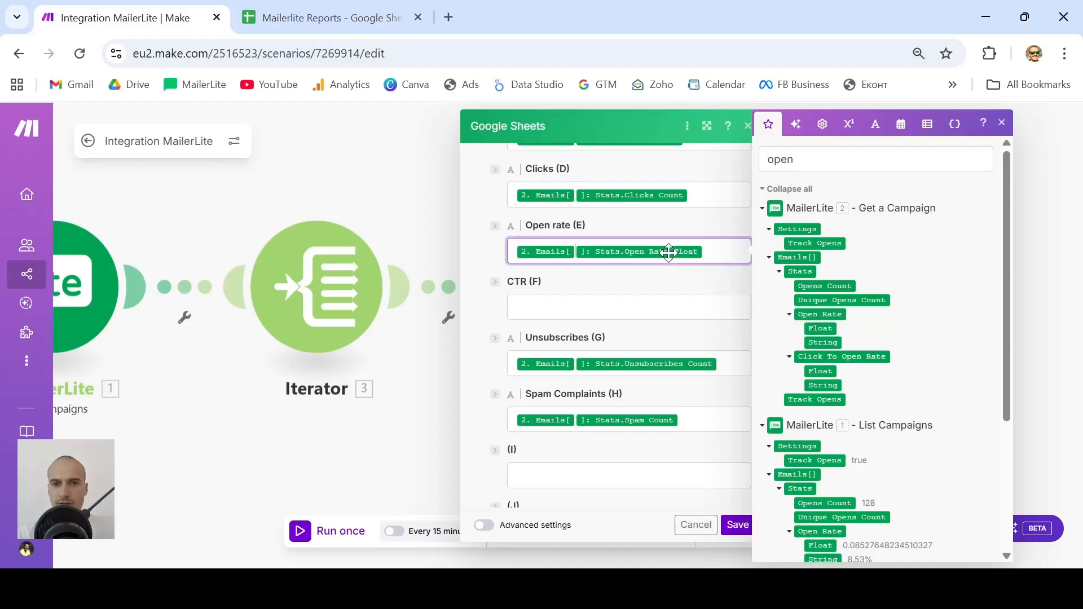
- Search the mappable items for click and map the Float value of Get a Campaign's Click Rate to CTR (F)
double_click(837, 163)
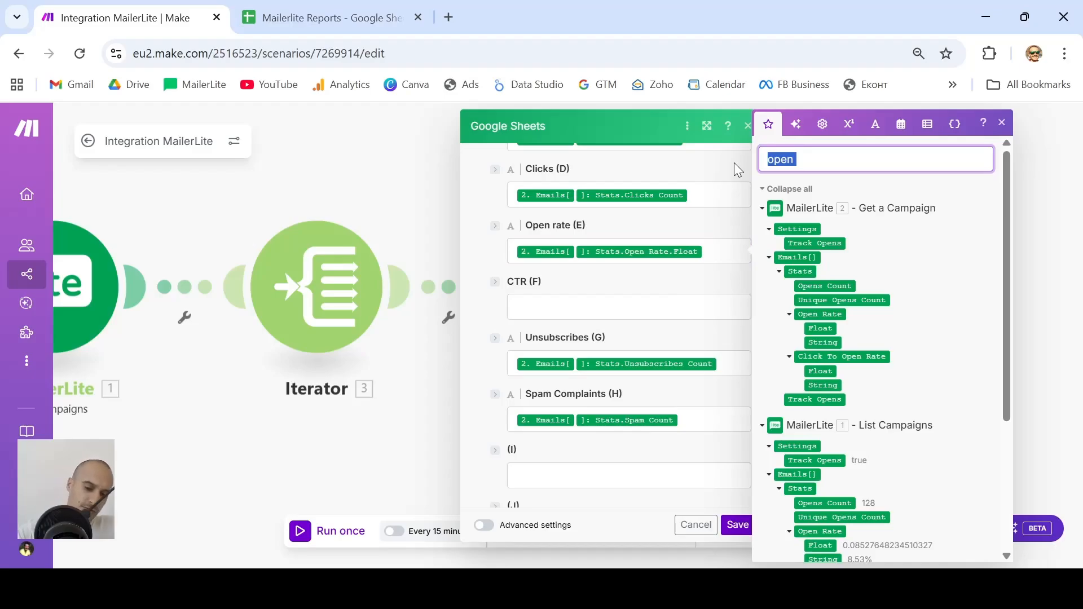
text(click)
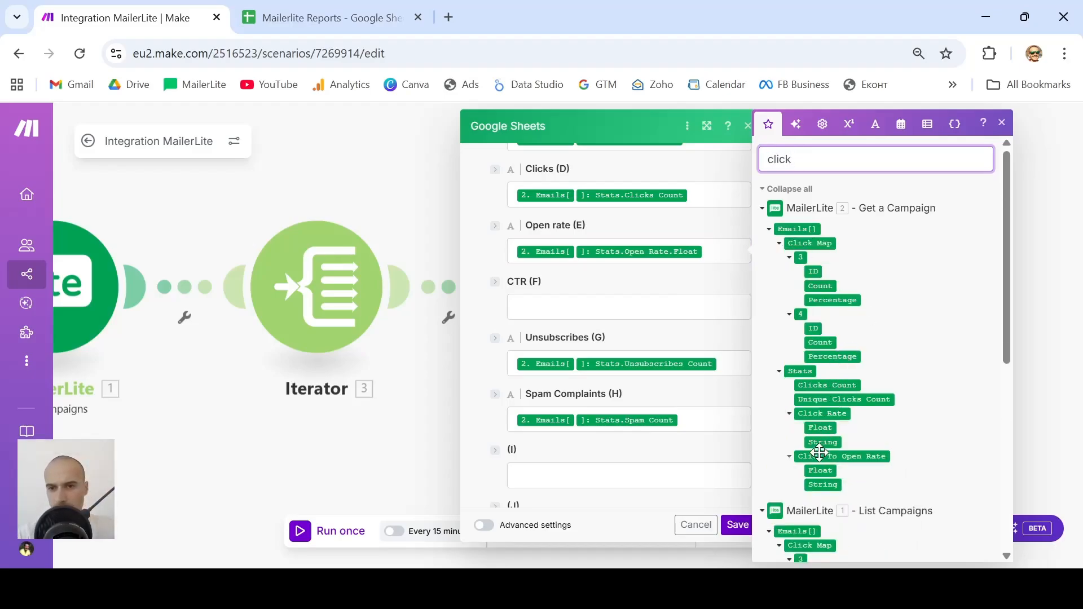
drag(828, 430, 583, 316)
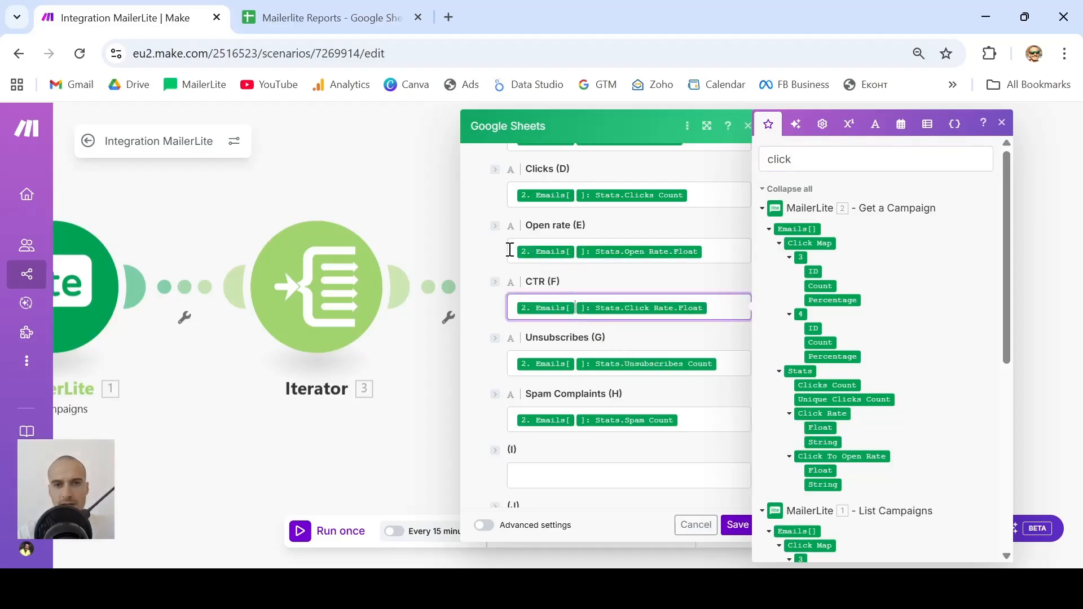
- Set the Unformatted option of the Google Sheets Add a Row module to Yes and close the mappable items list
click(516, 253)
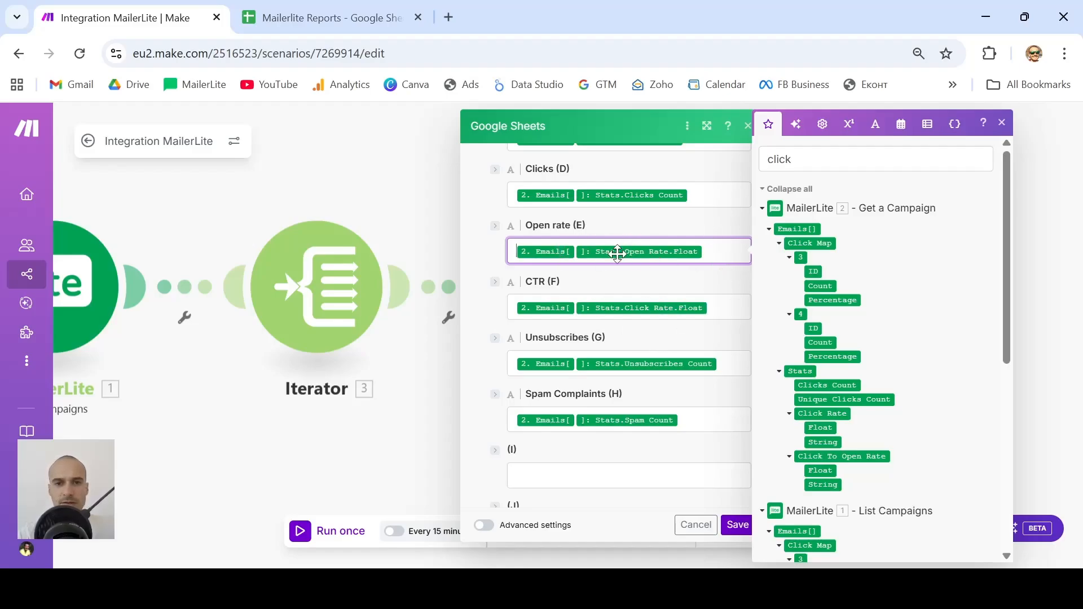
click(646, 285)
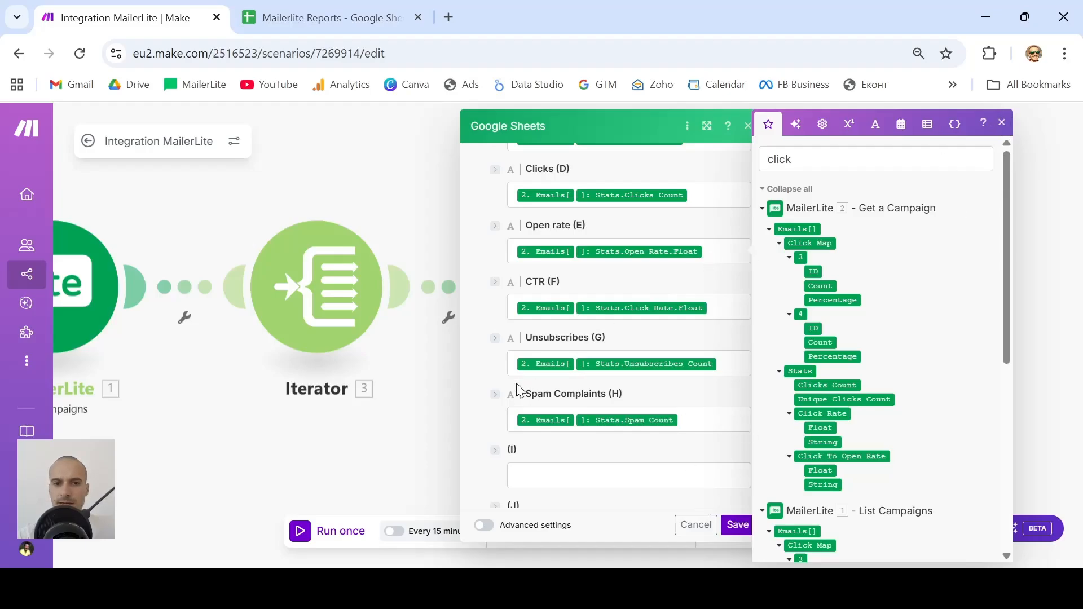
scroll(637, 384, down, 3)
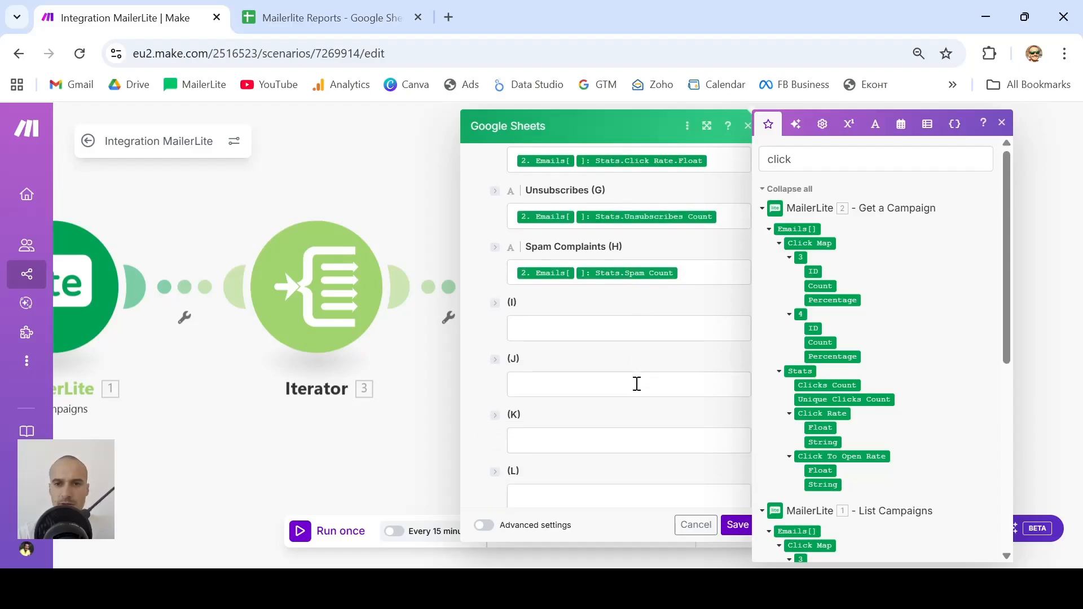
scroll(637, 383, down, 10)
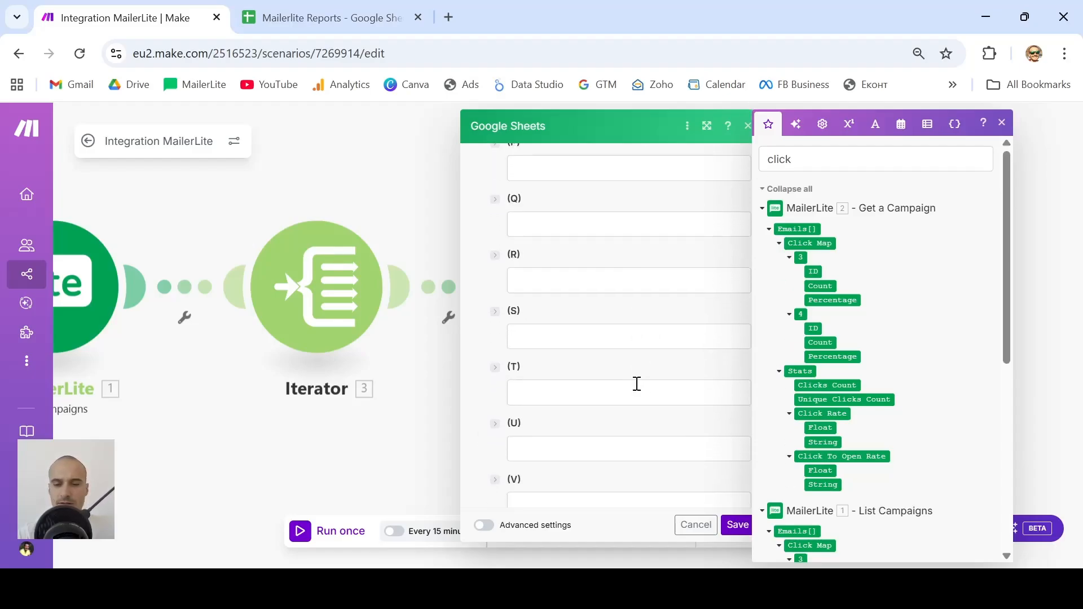
scroll(637, 384, down, 6)
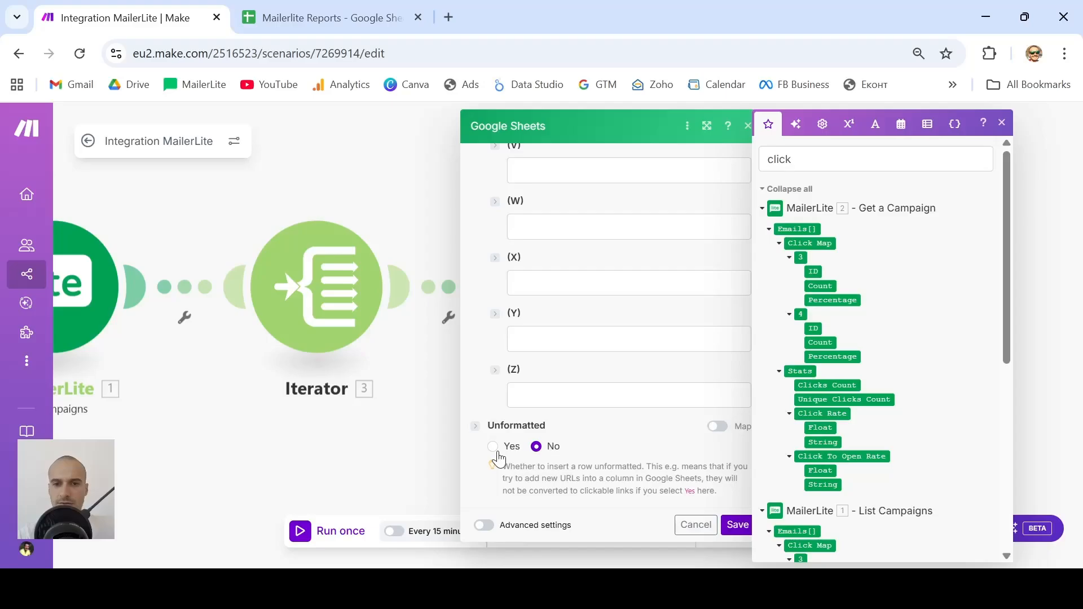
click(494, 448)
click(1002, 127)
scroll(613, 353, down, 14)
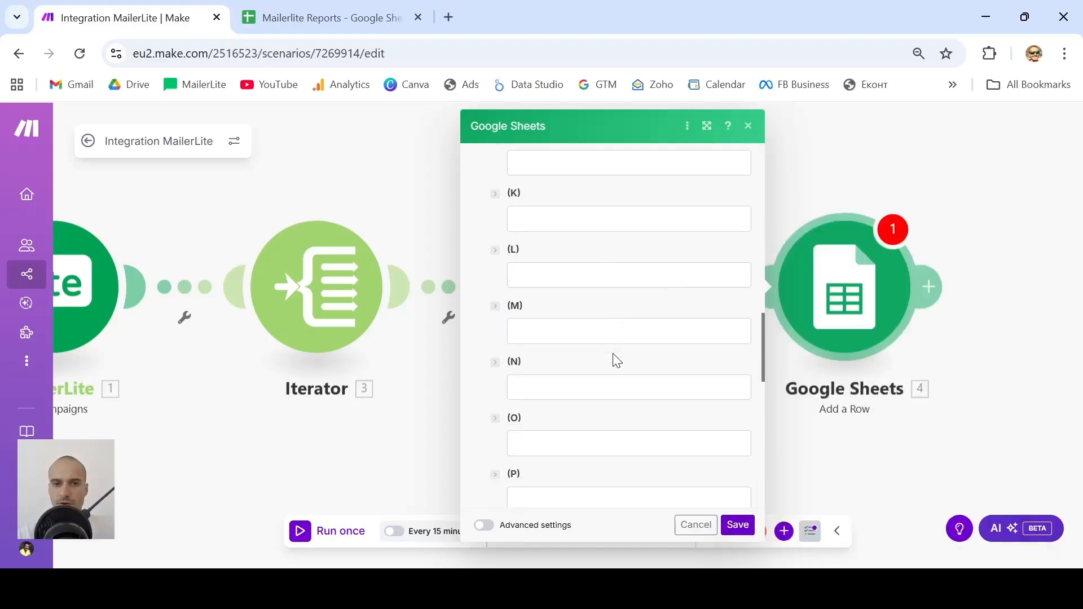
scroll(616, 360, down, 5)
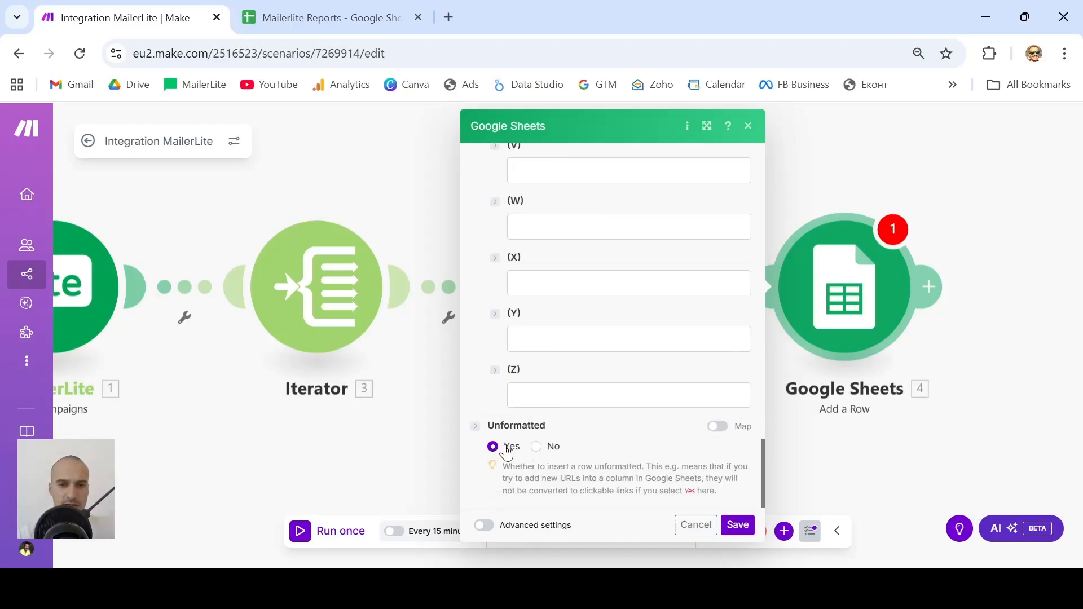
- Review the header row of the Mailerlite Reports sheet and return to the Make scenario
click(329, 10)
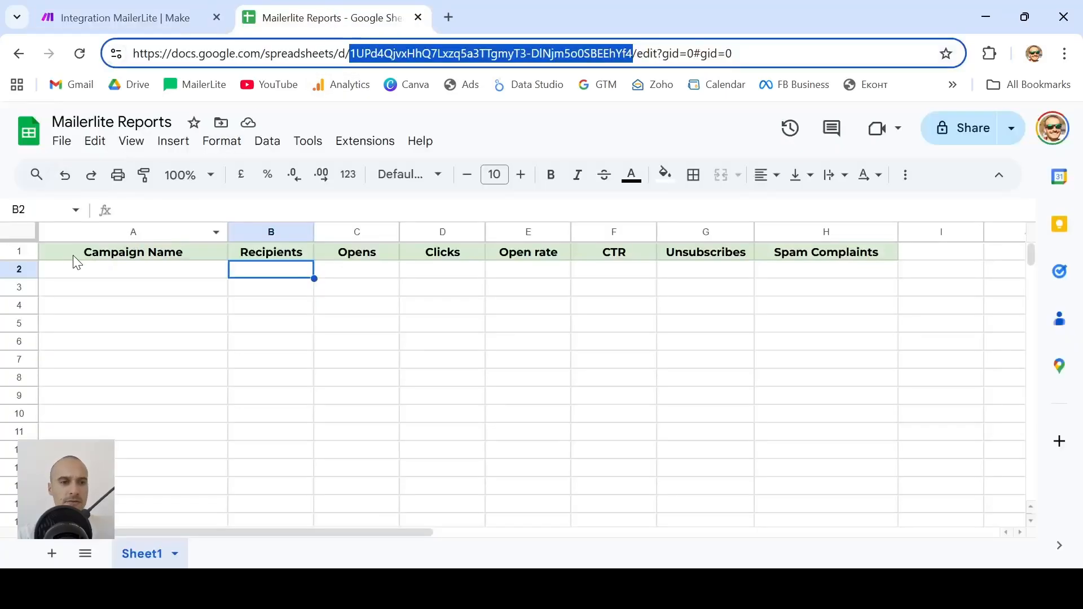
click(246, 287)
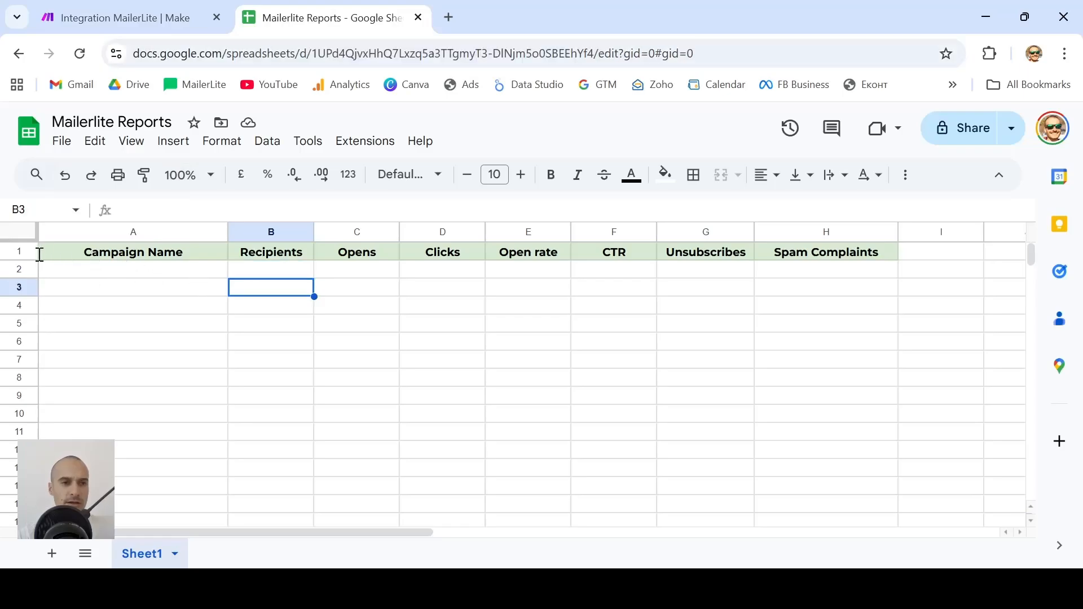
click(19, 252)
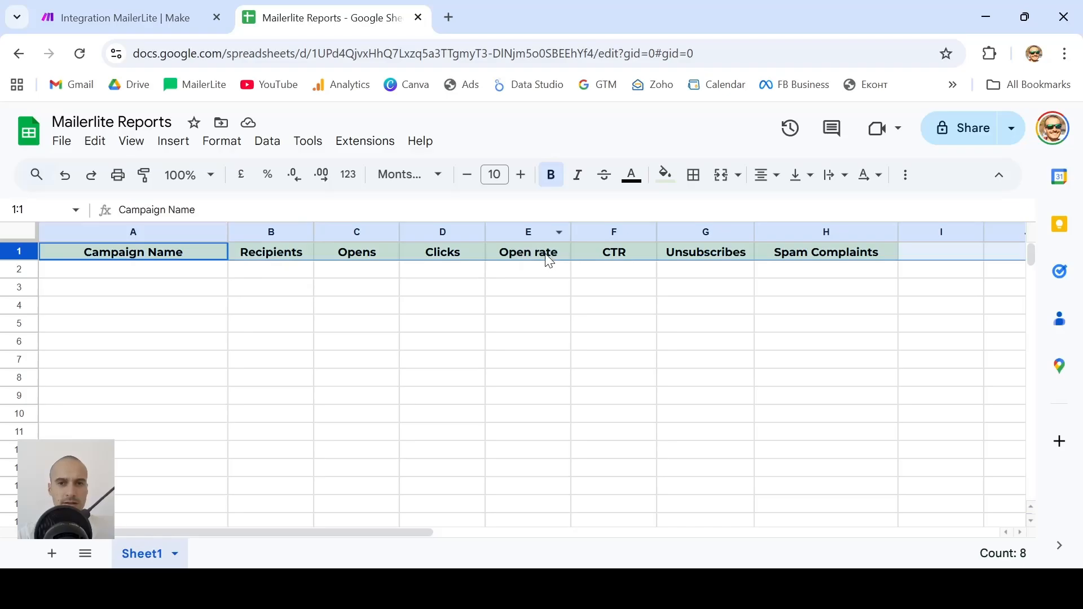
click(196, 272)
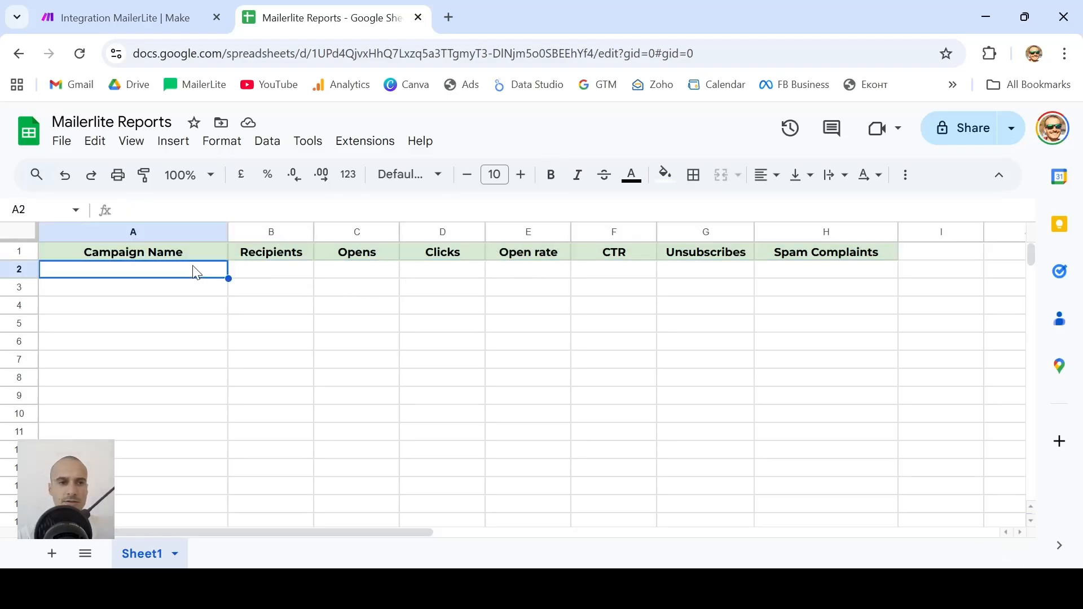
click(154, 17)
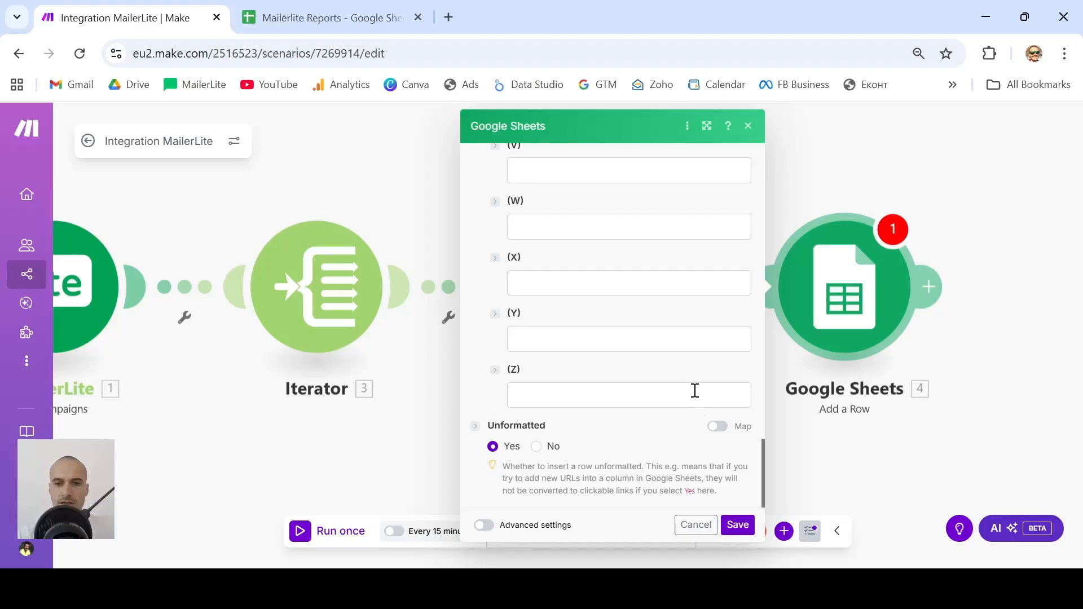
- Save the Add a Row module and run the scenario once, checking the rows added to the Mailerlite Reports sheet, including the Recipients column
click(750, 529)
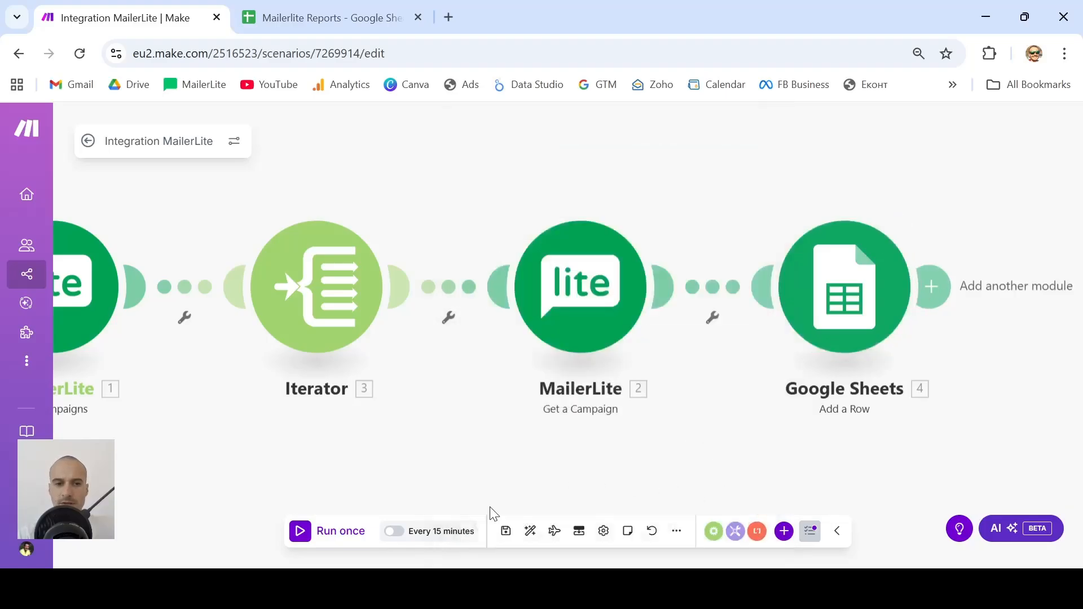
click(303, 540)
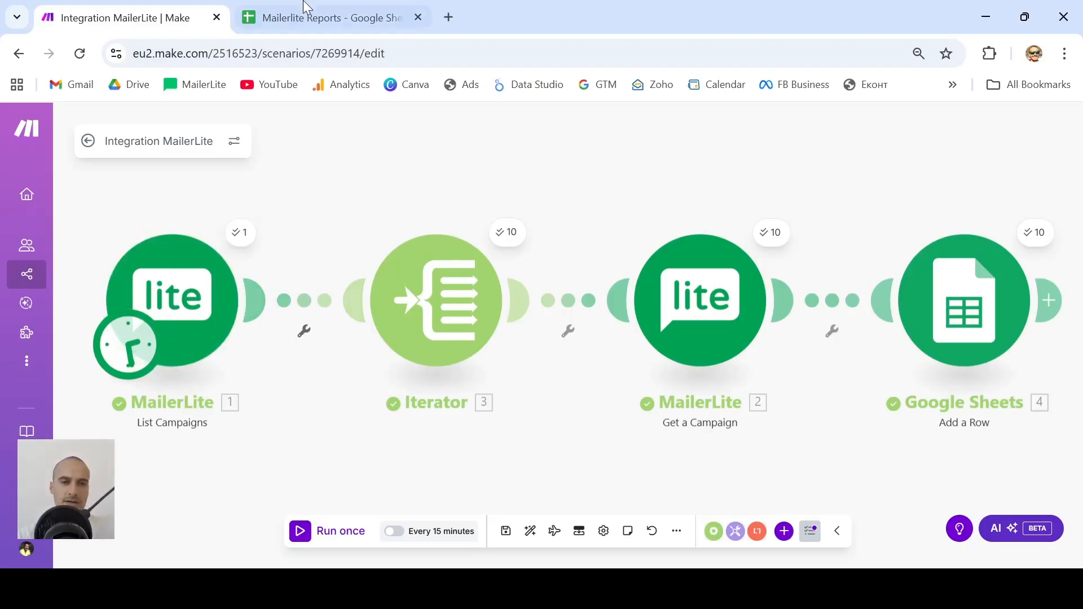
click(301, 21)
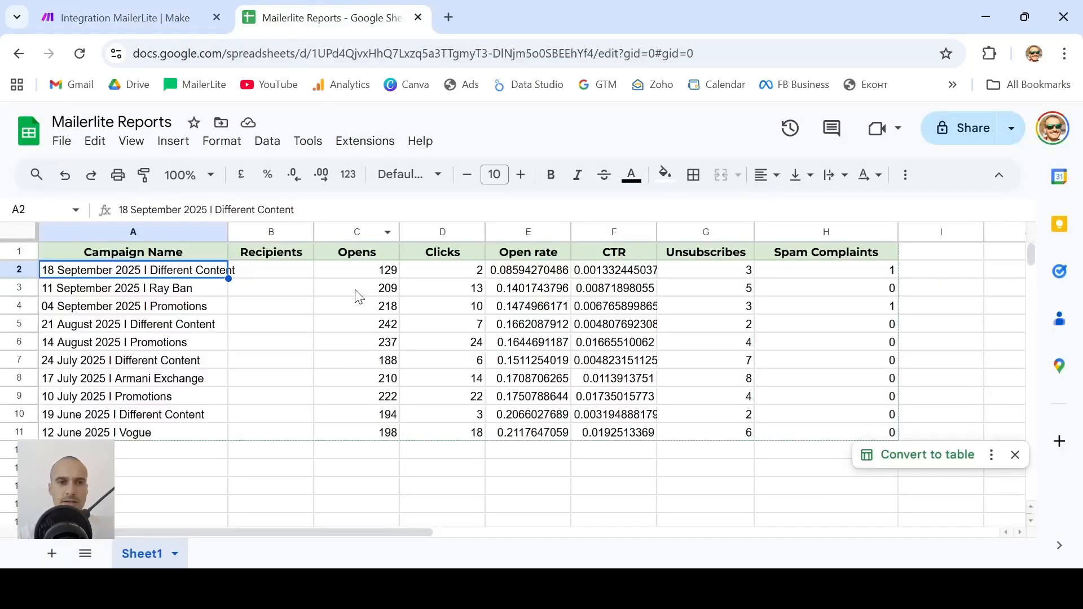
click(376, 477)
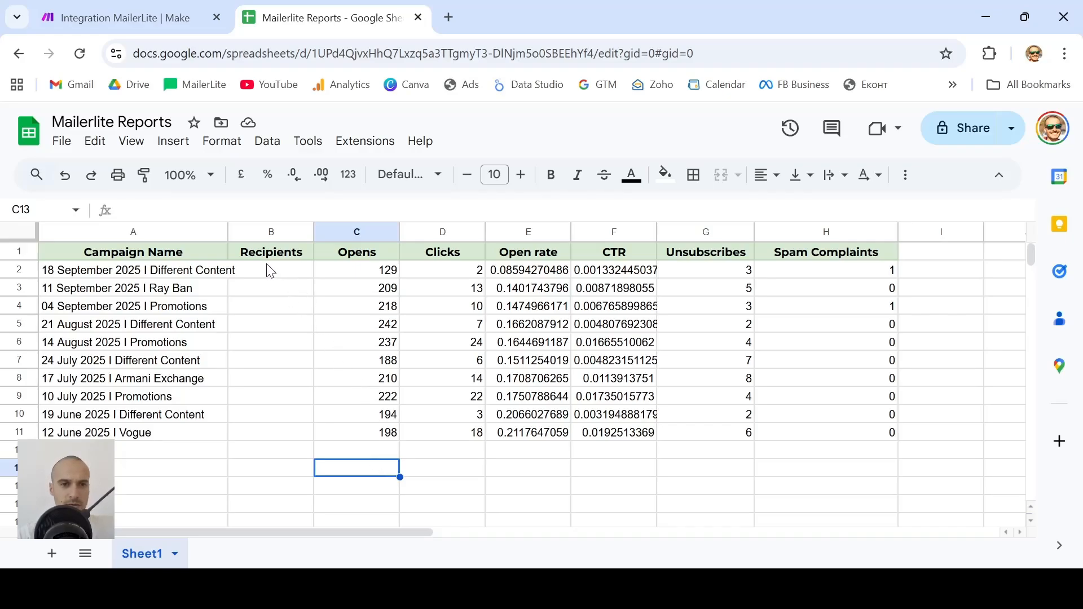
drag(270, 271, 262, 442)
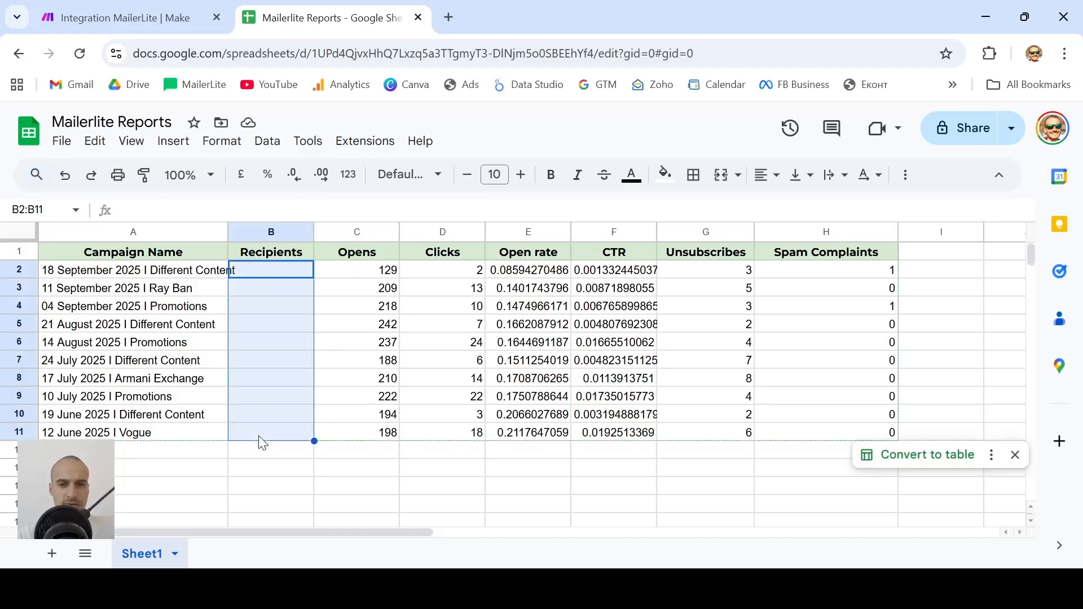
click(549, 471)
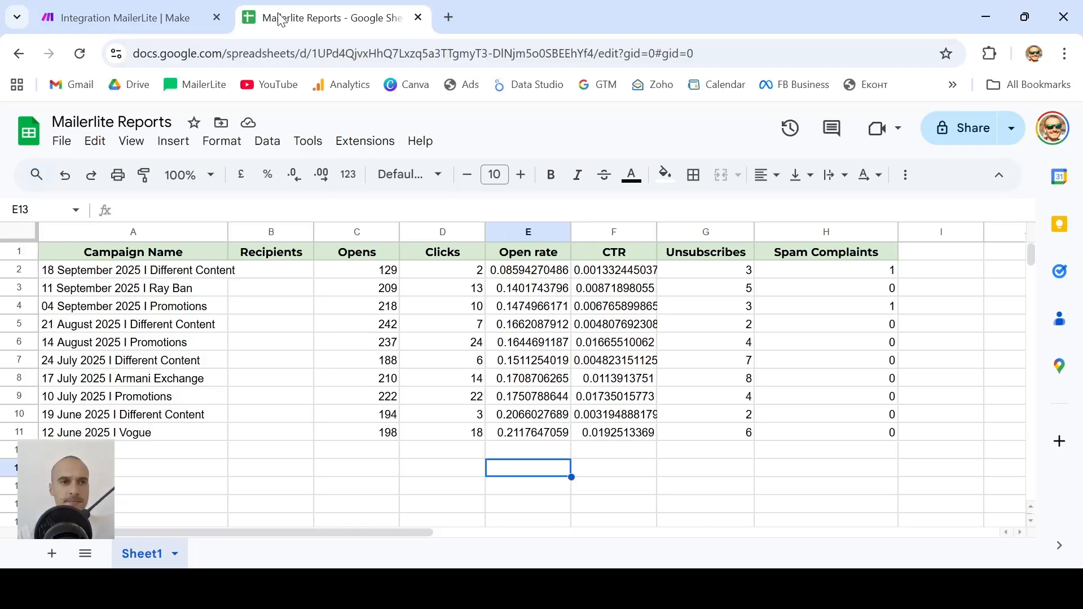
click(127, 18)
click(1048, 301)
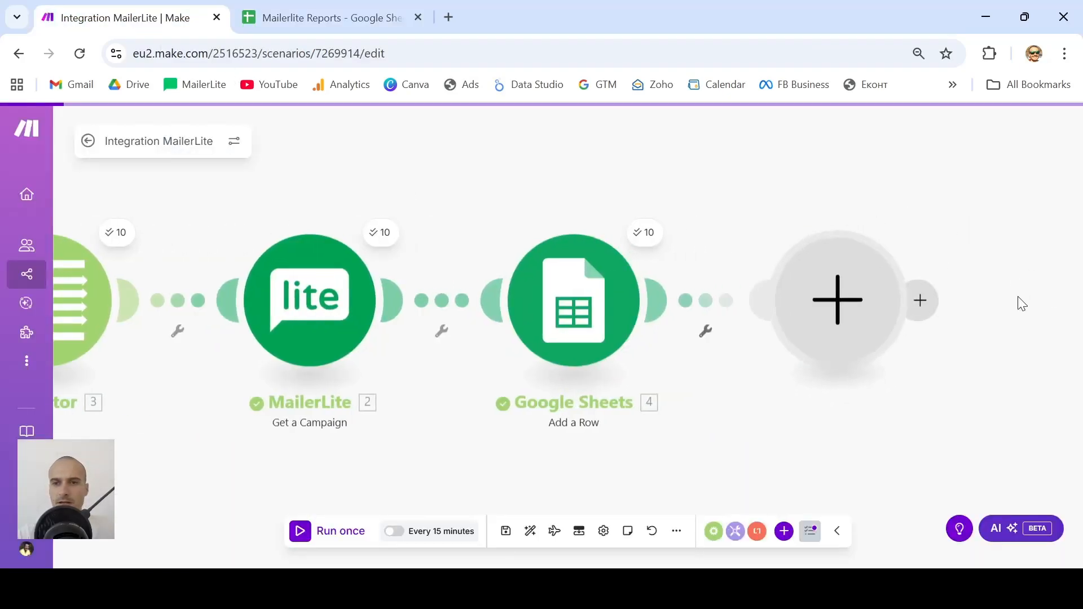
right_click(780, 327)
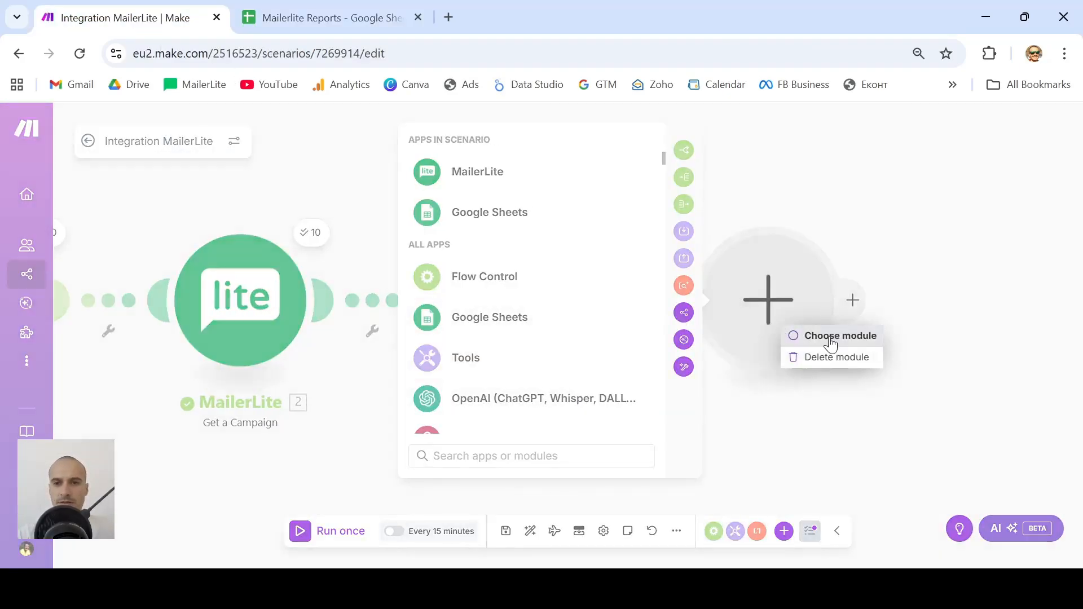
click(826, 358)
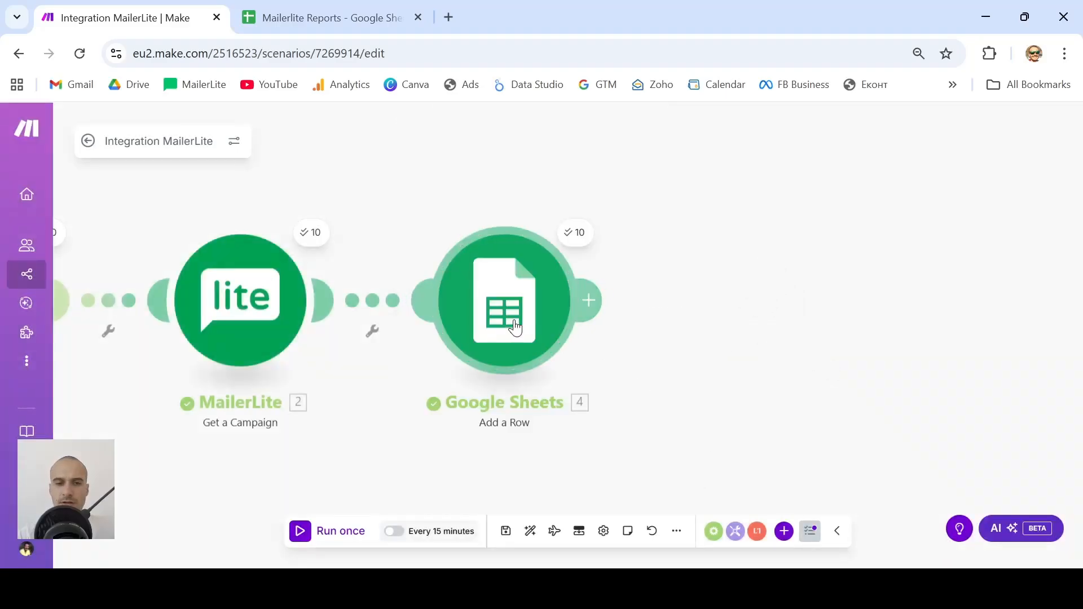
- Wrap the Open Rate Float value mapped to Open rate (E) in the Add a Row module with the formatNumber function
click(514, 326)
scroll(739, 352, down, 5)
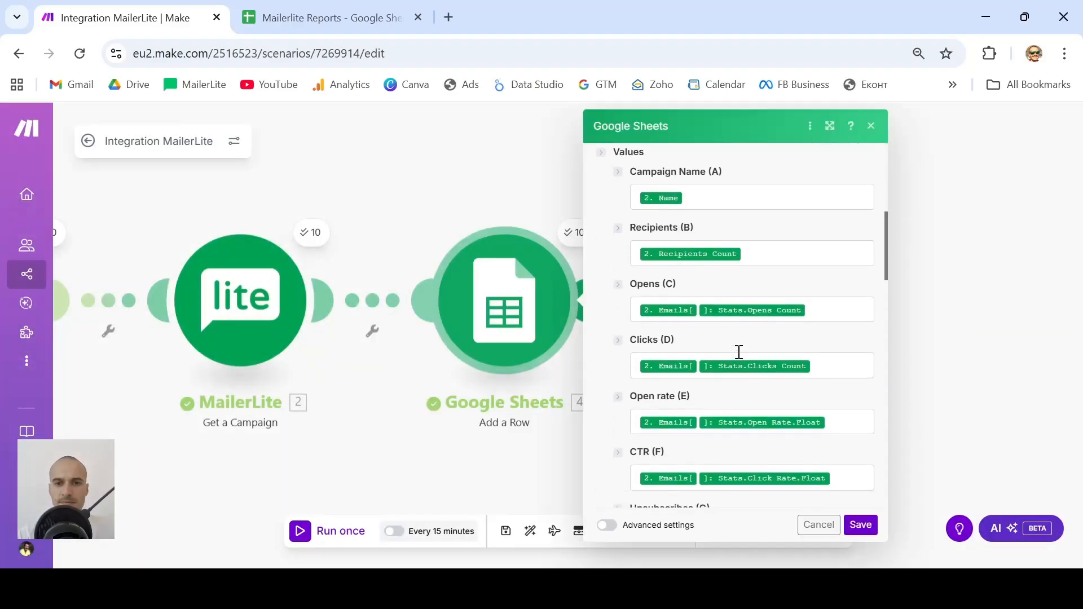
scroll(740, 352, down, 3)
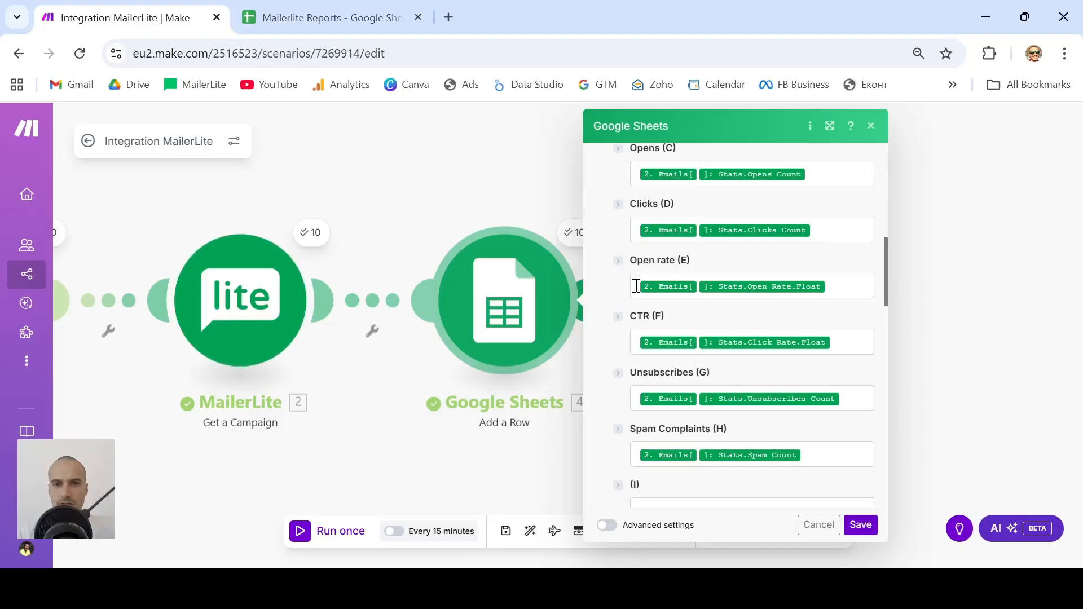
click(636, 287)
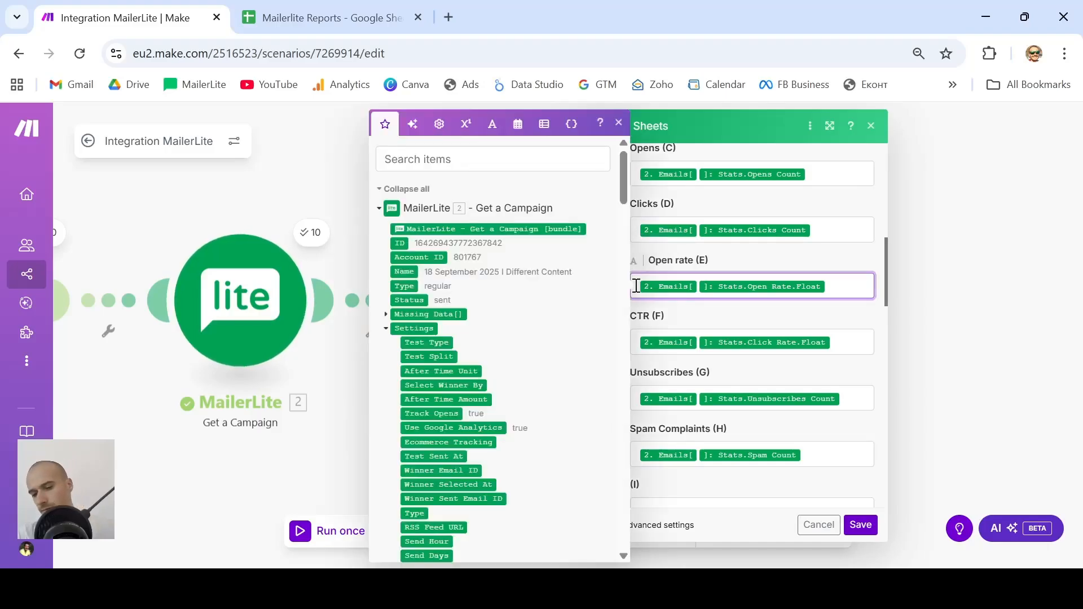
click(637, 287)
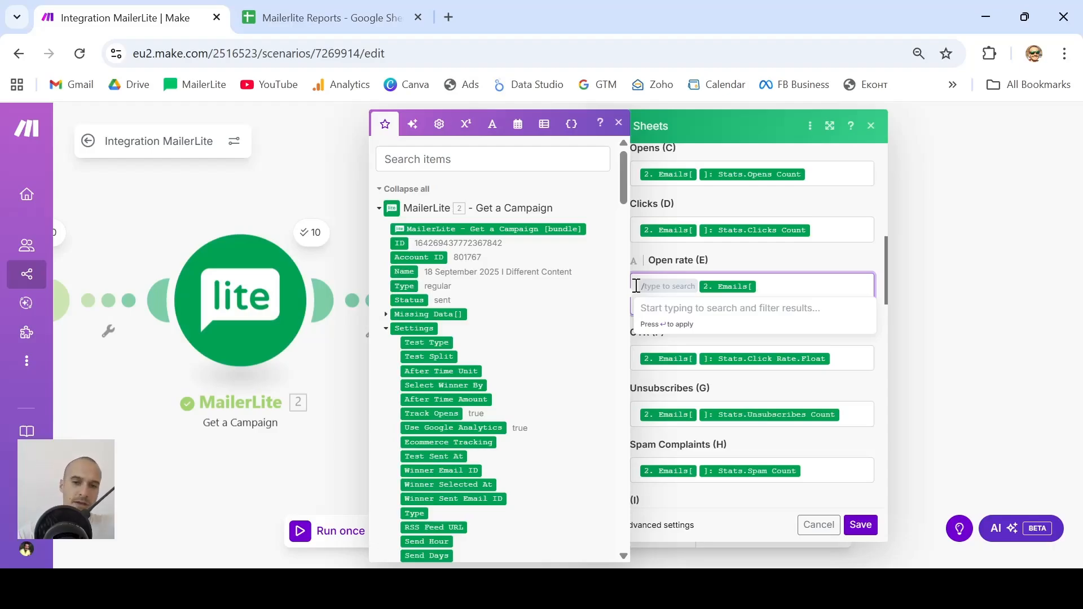
text(fo)
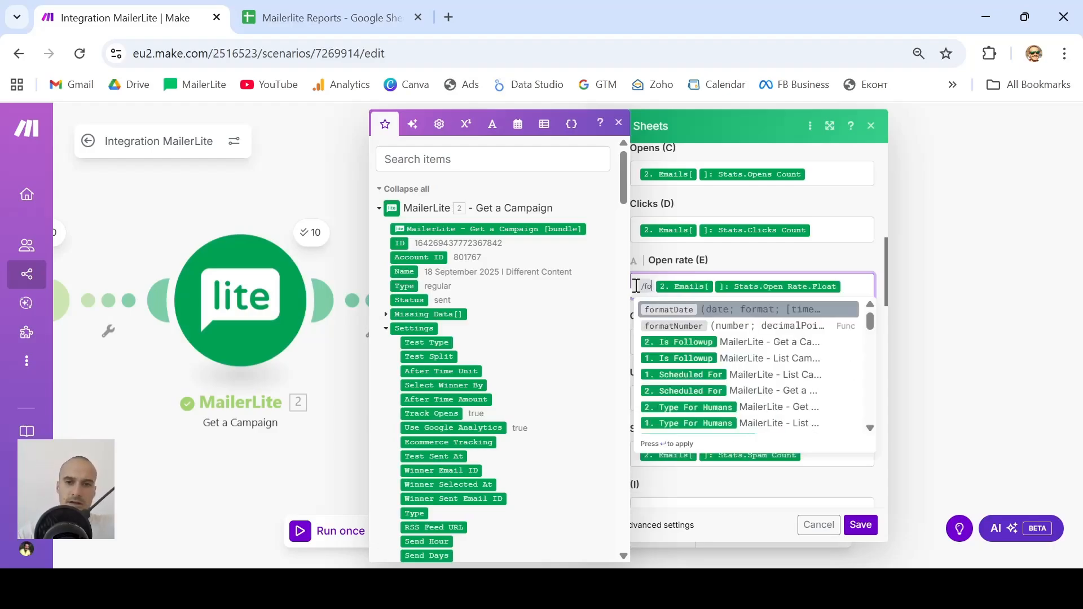
click(676, 330)
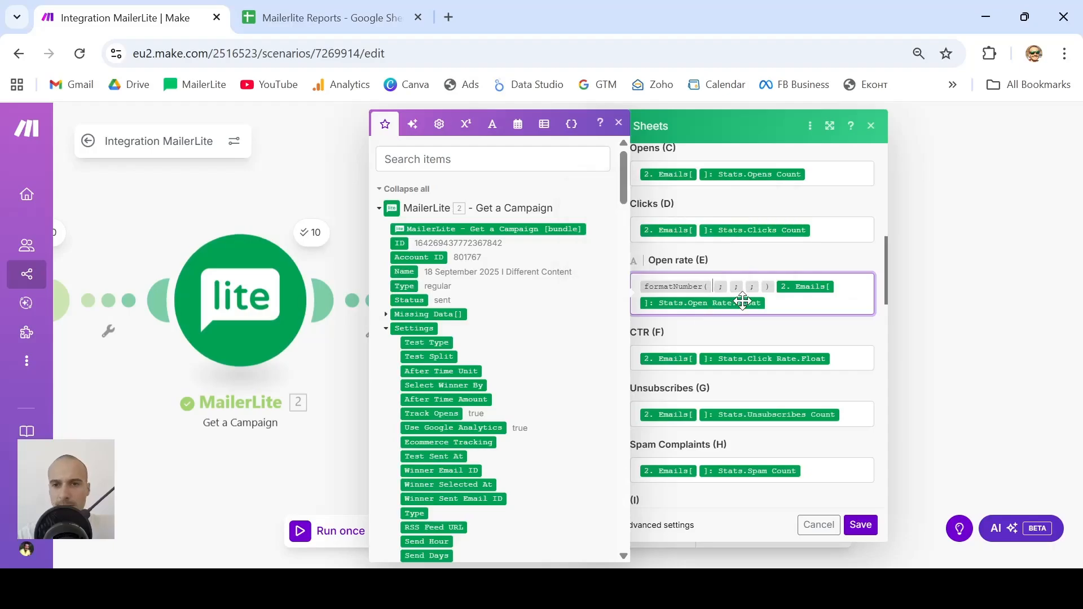
drag(804, 288, 714, 292)
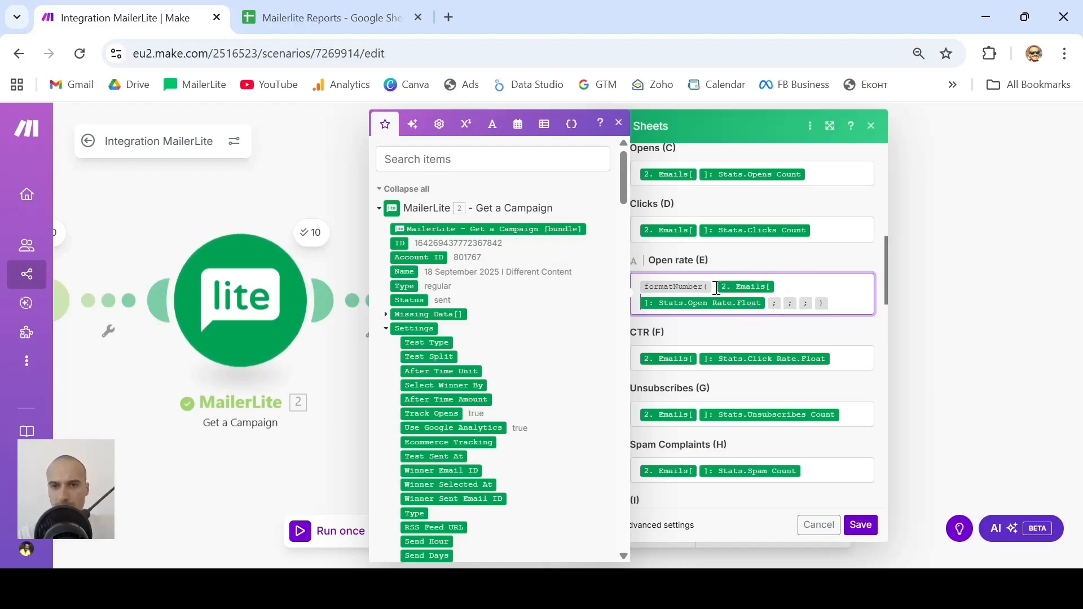
click(715, 287)
key(BackSpace)
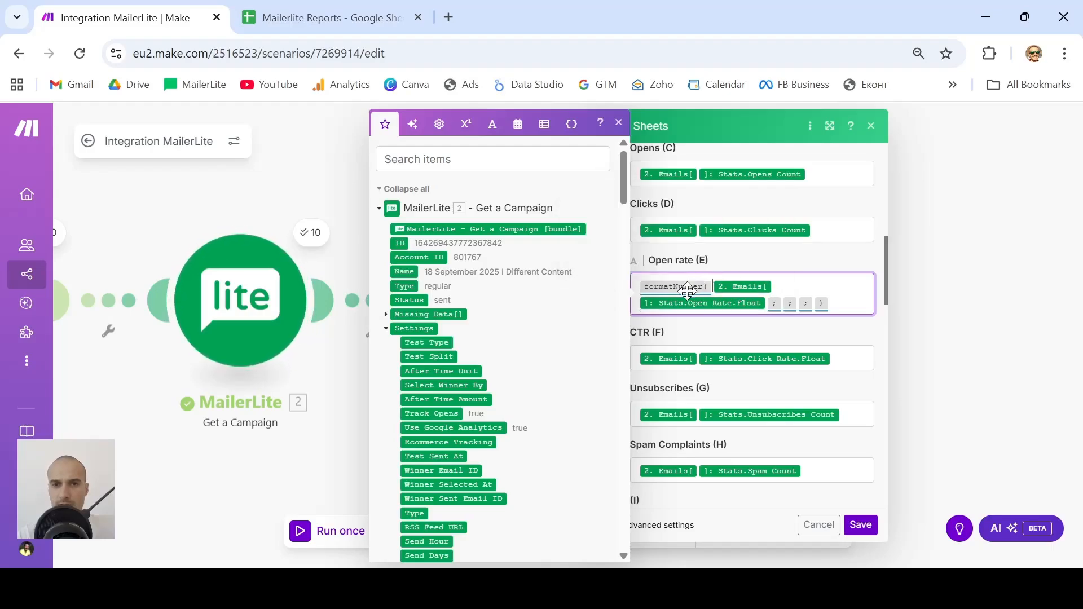
- Set the Open rate (E) formatNumber arguments to 2 decimal points, "." as decimal separator and "" as thousands separator
mouse_move(688, 289)
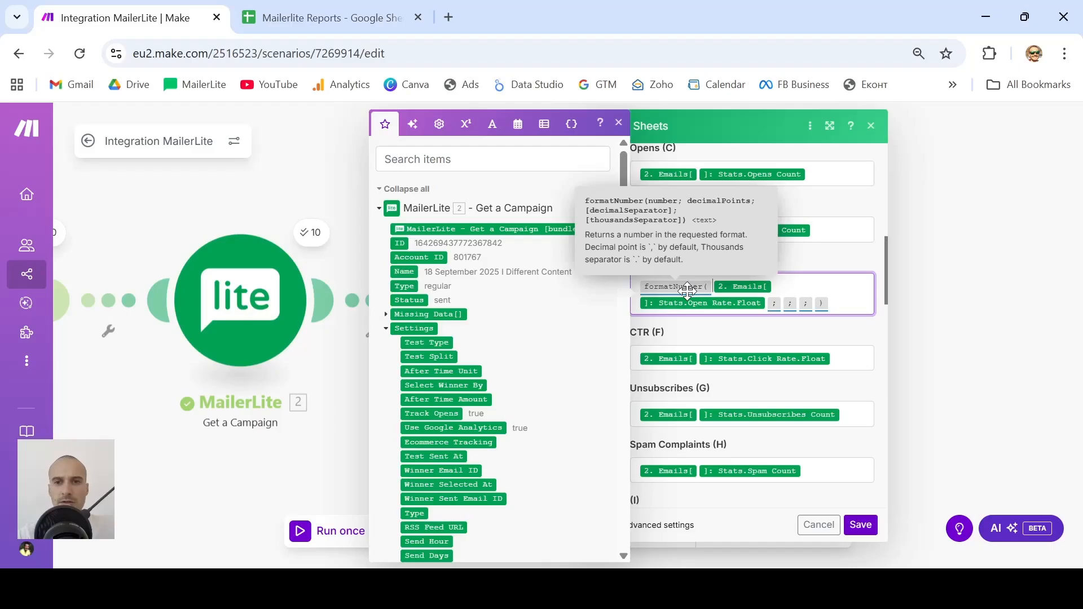
click(783, 305)
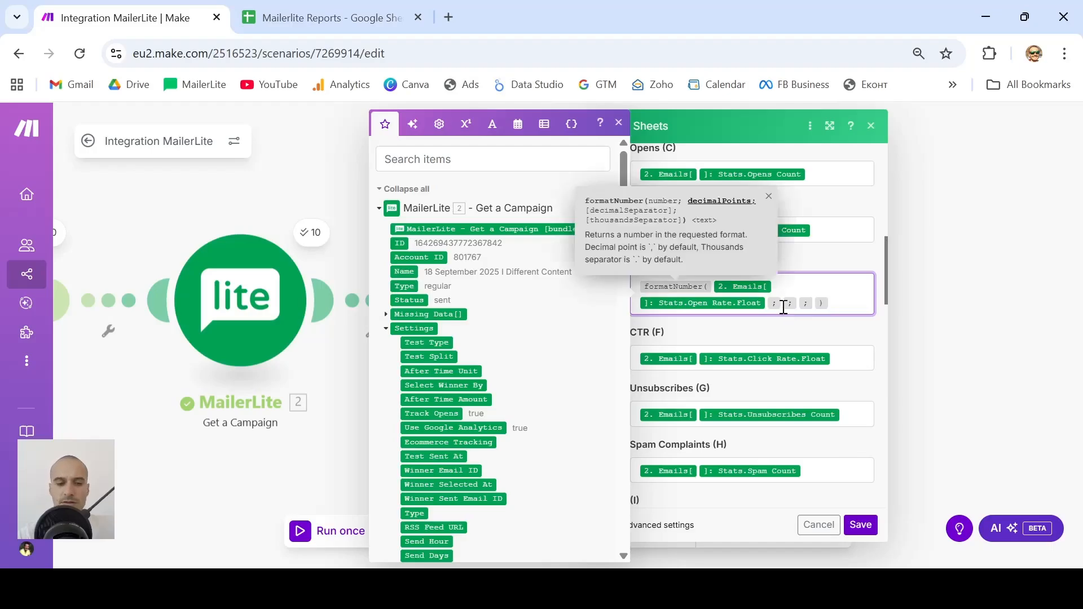
text(2)
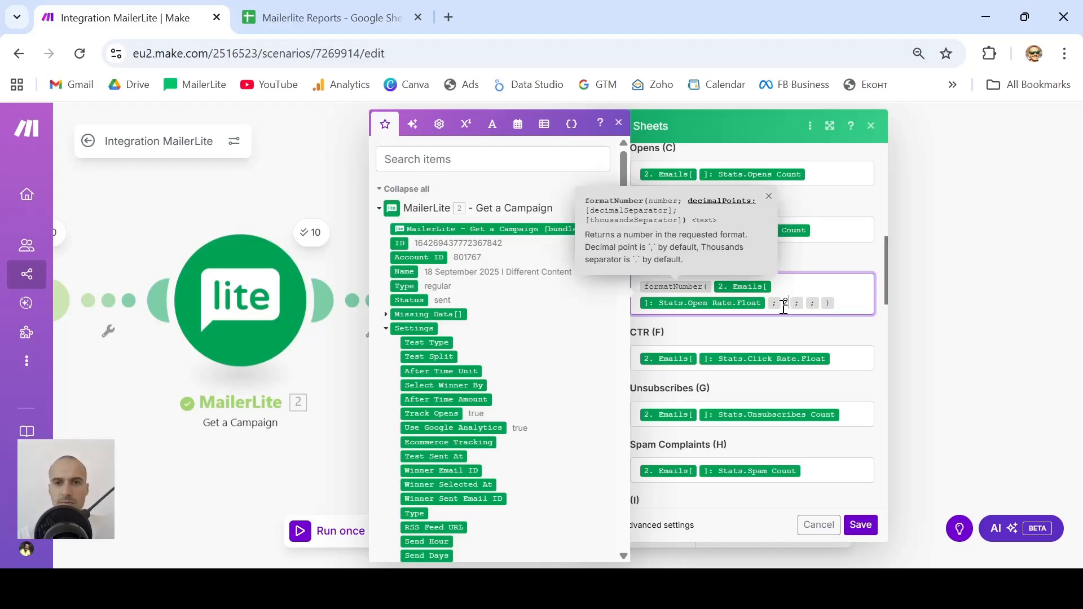
key(Right)
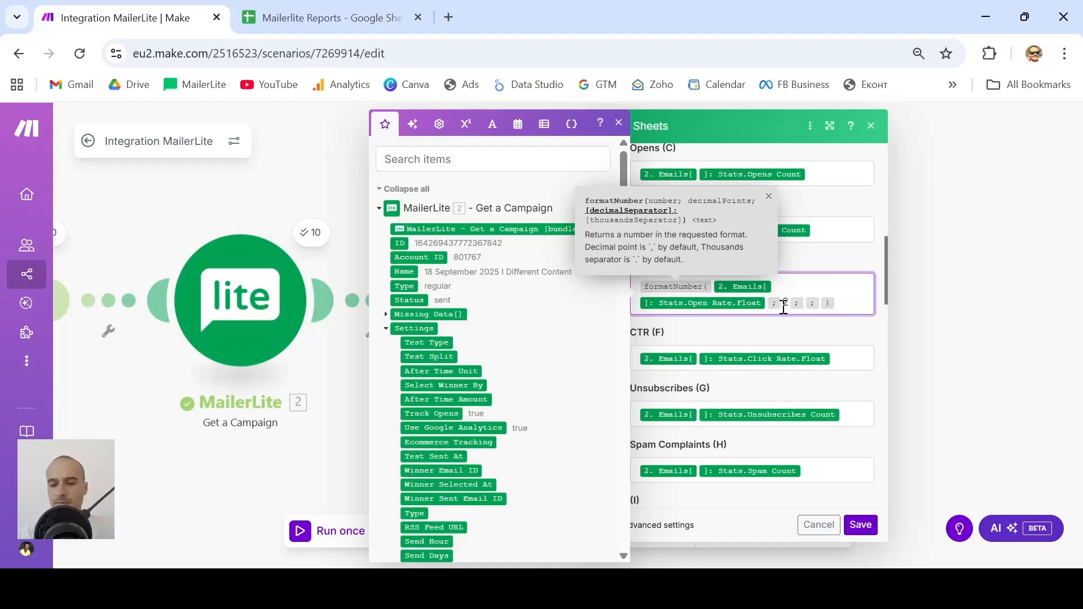
text(.)
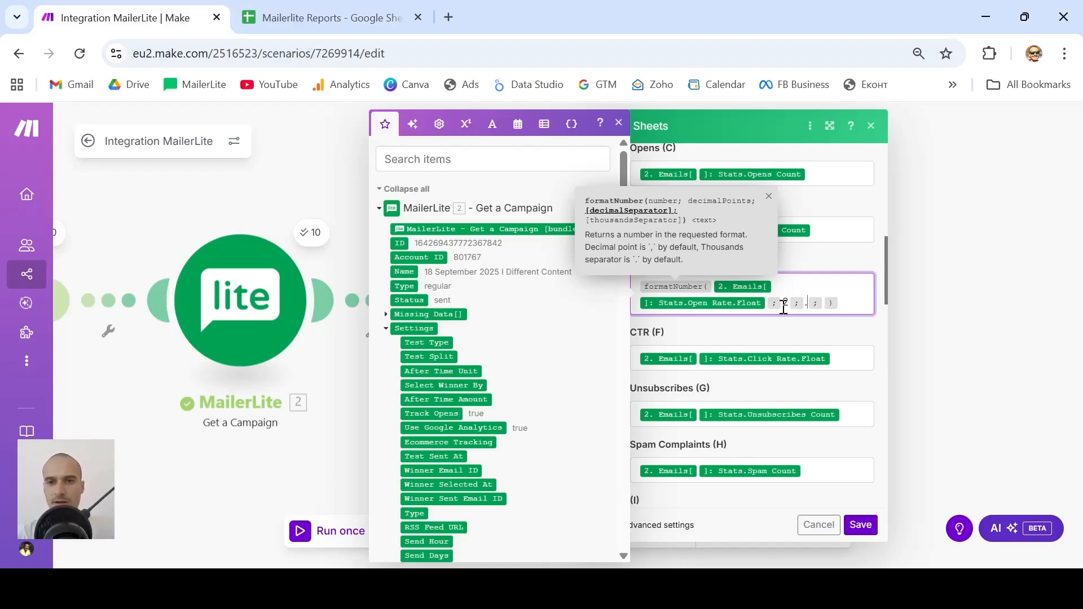
key(Right)
text("")
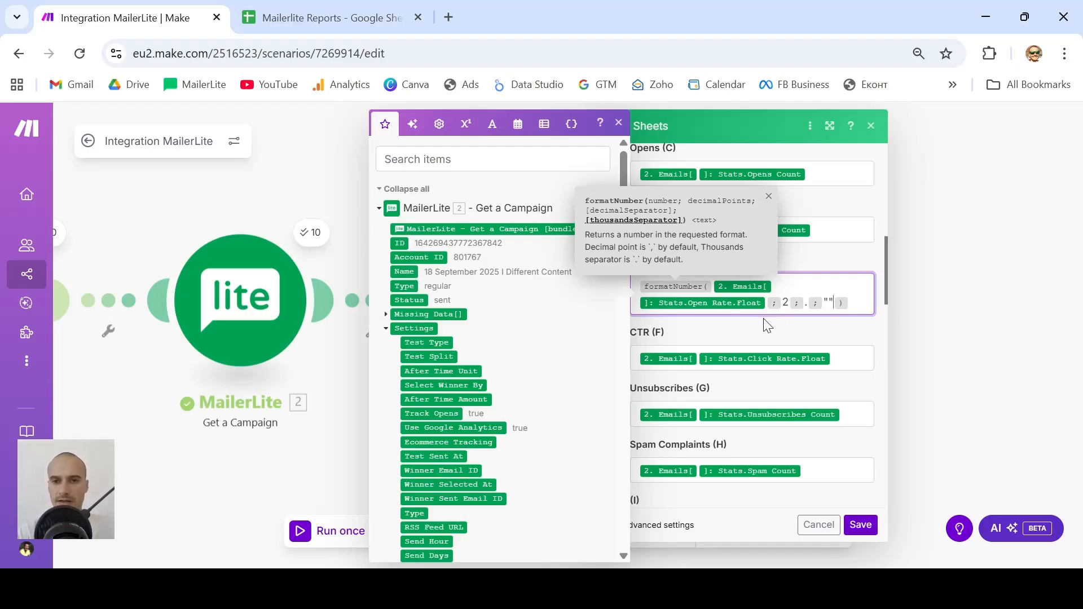
- Append the space keyword and a % sign after the formatNumber function in Open rate (E)
click(930, 135)
click(865, 305)
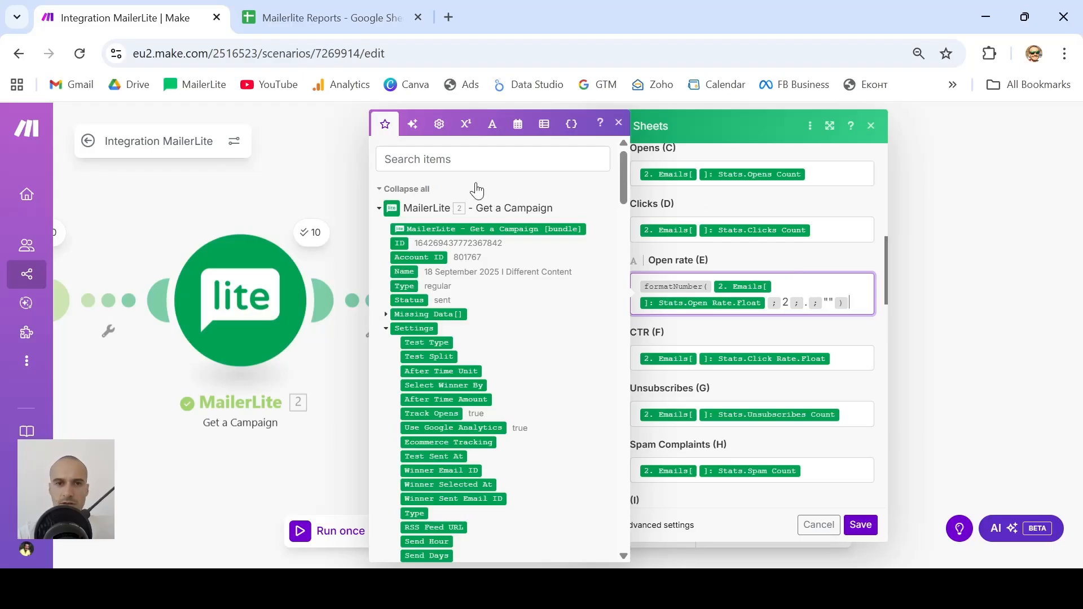
click(459, 163)
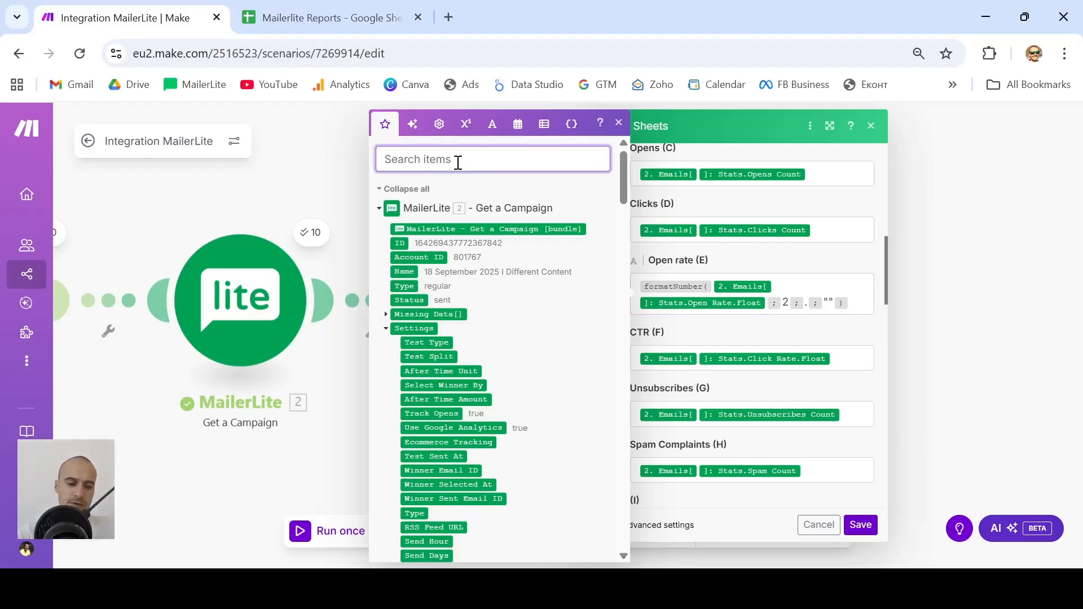
text(spa)
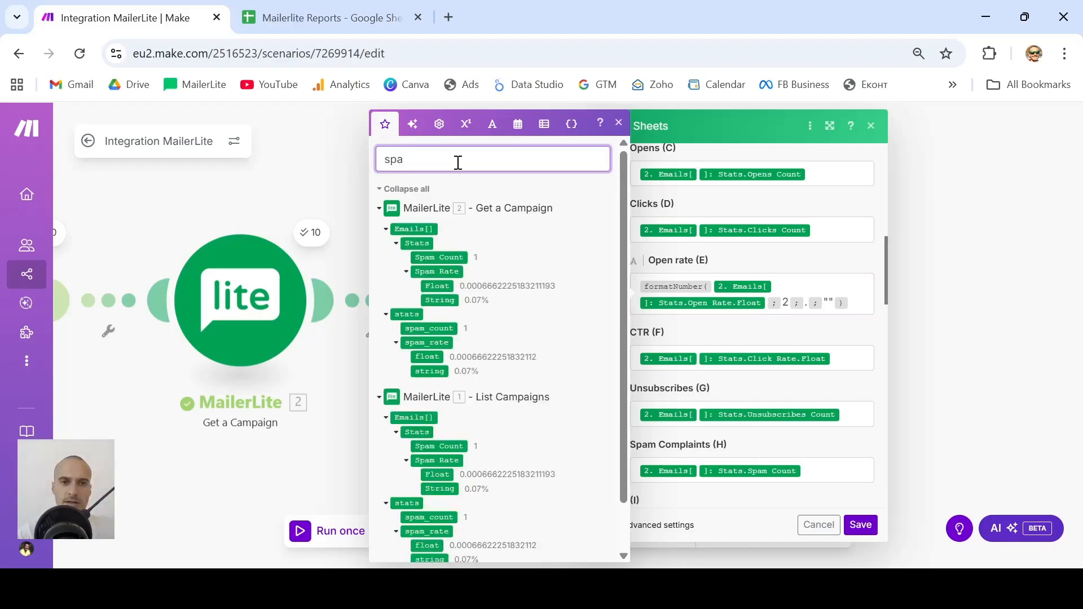
text(ce)
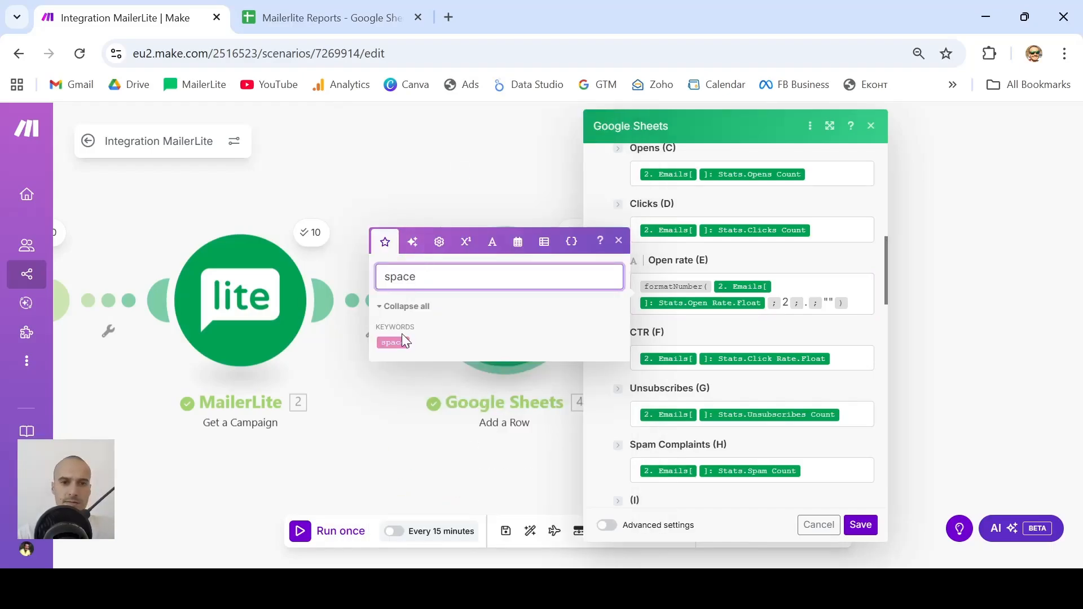
drag(395, 344, 864, 309)
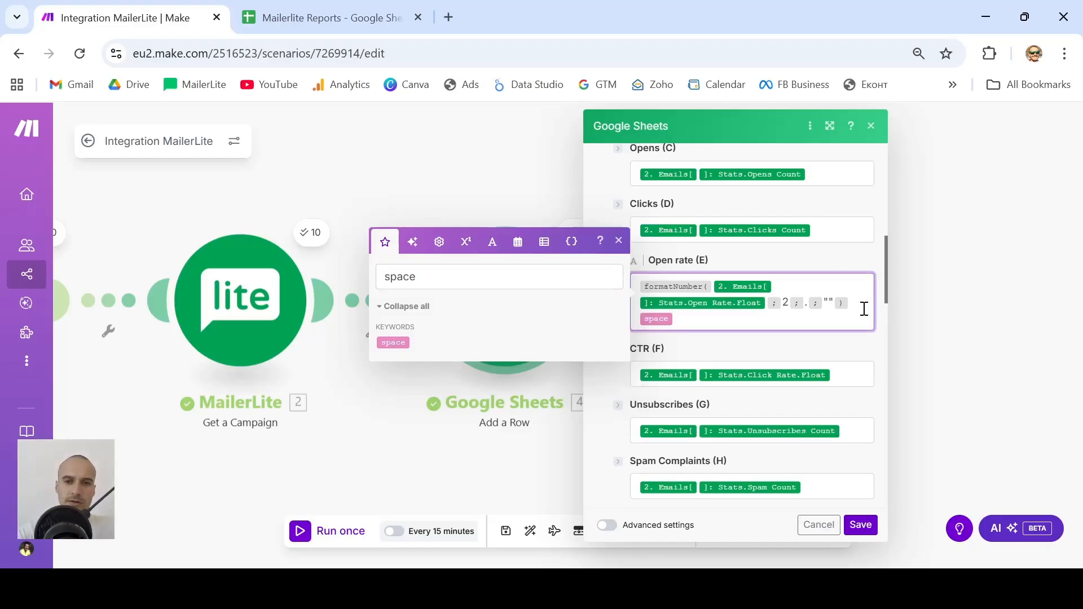
text(%)
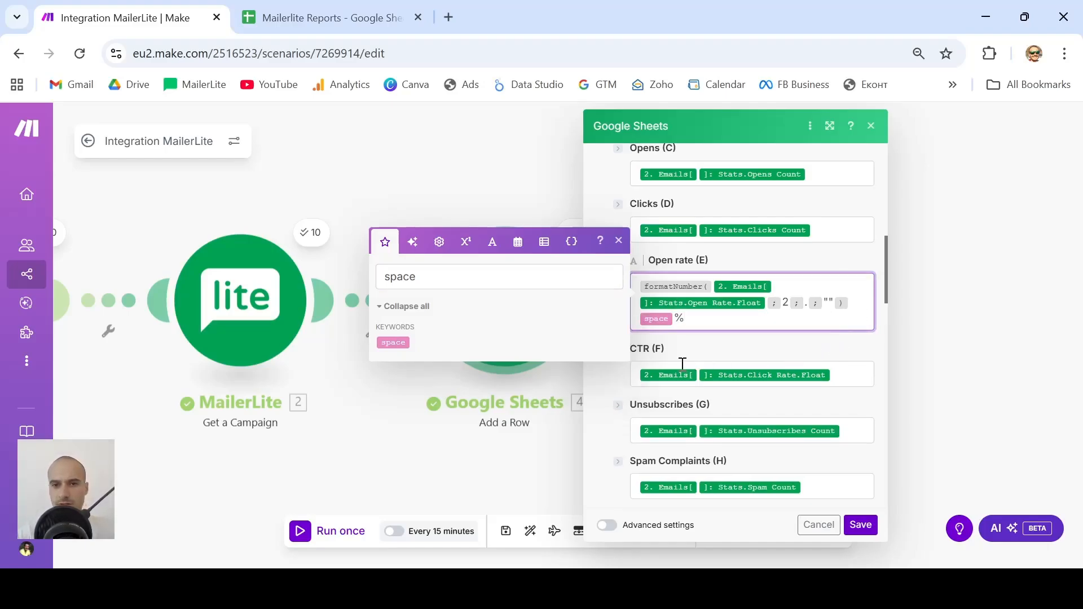
- Wrap the Click Rate Float value mapped to CTR (F) with the formatNumber function
click(637, 376)
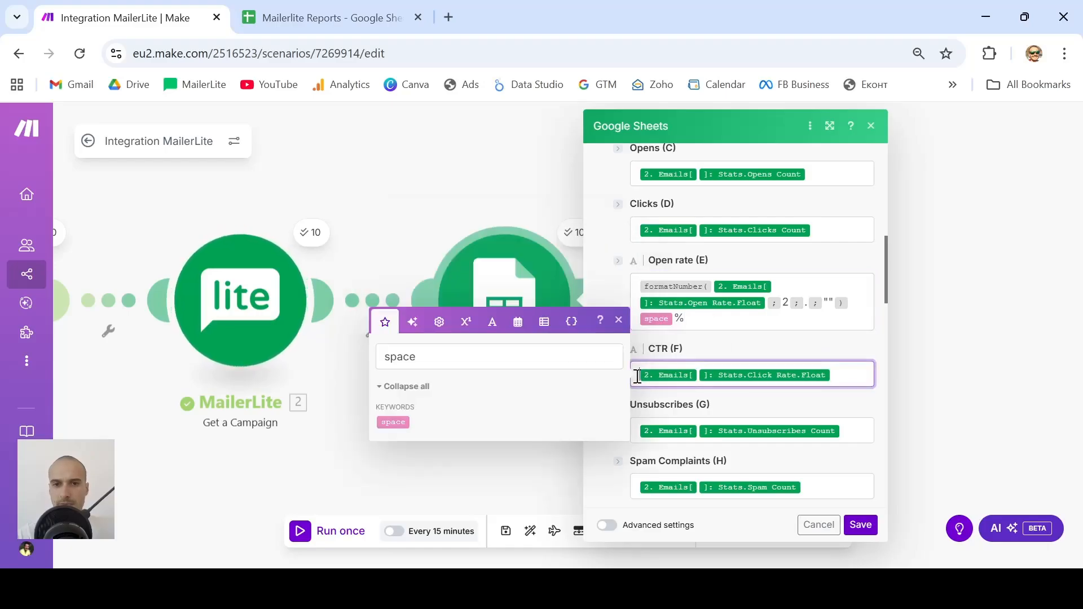
text(/)
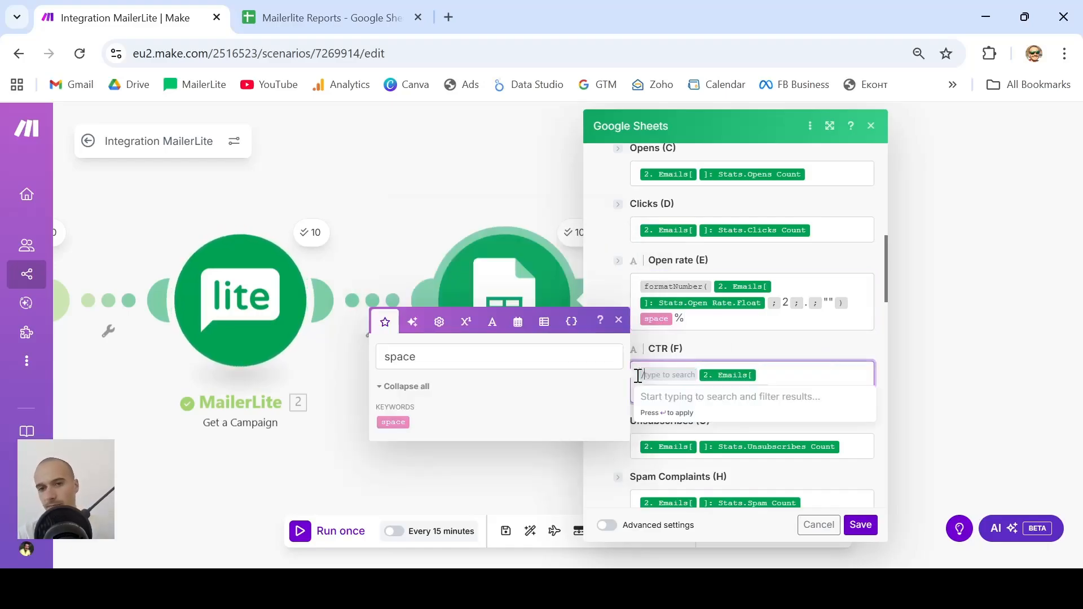
text(forma)
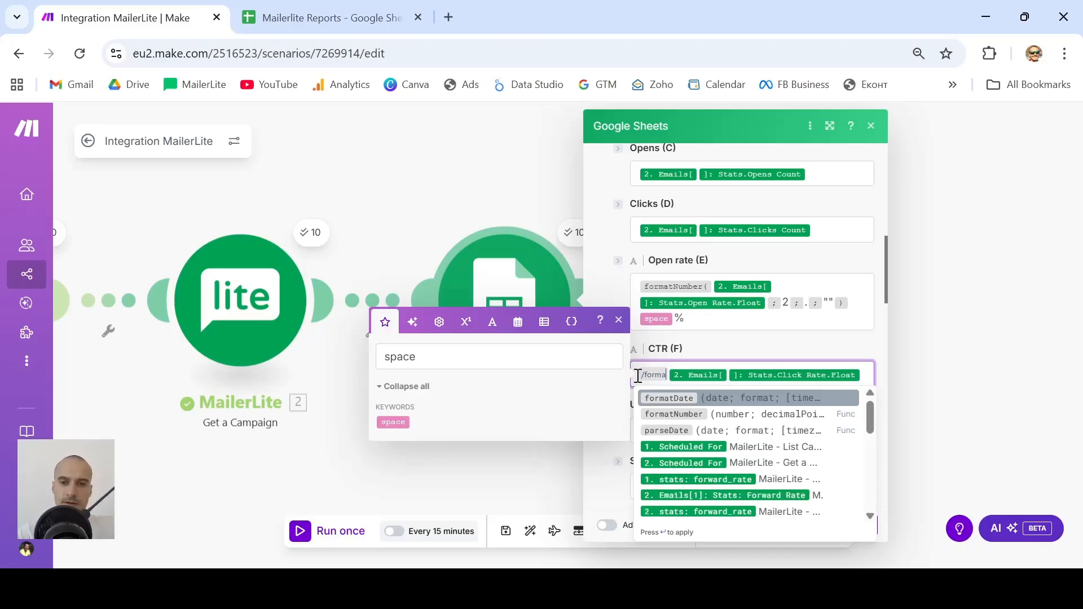
click(676, 416)
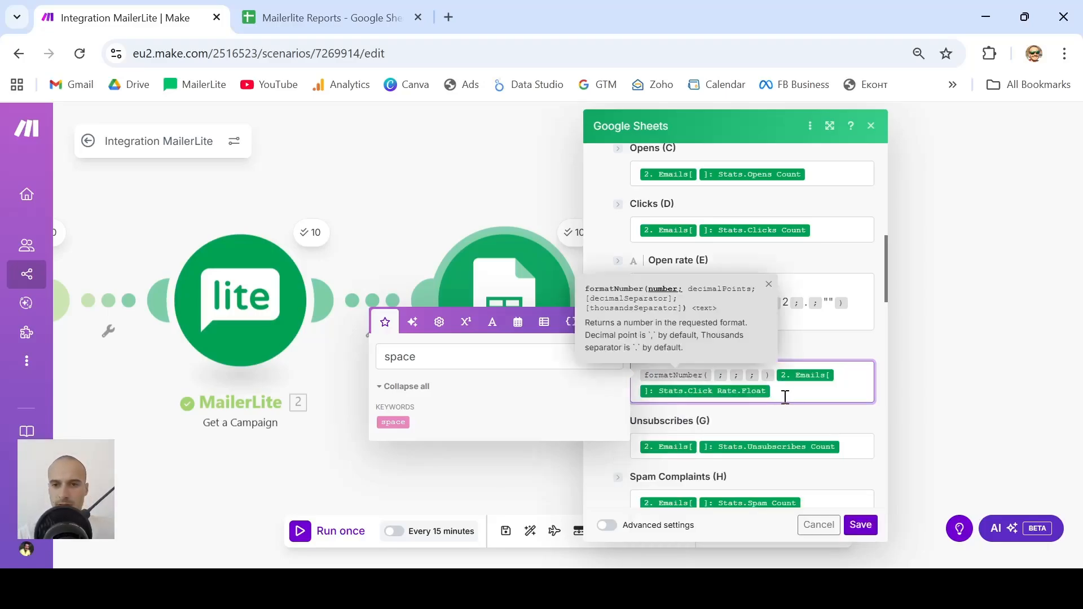
drag(811, 375, 714, 380)
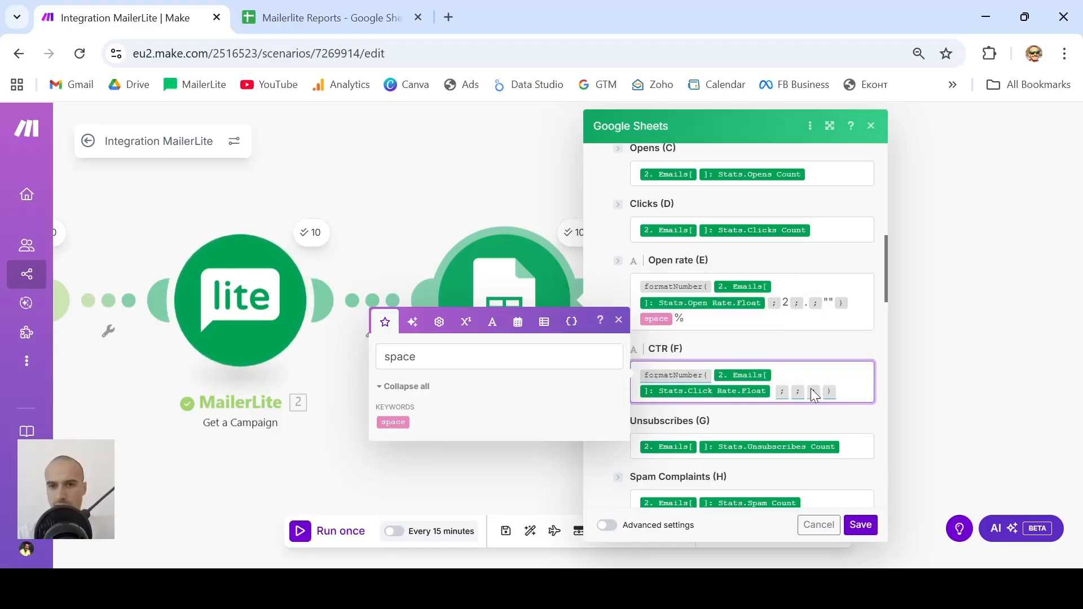
- Set the CTR (F) formatNumber arguments to 2 decimal points, "." as decimal separator and "" as thousands separator
click(773, 394)
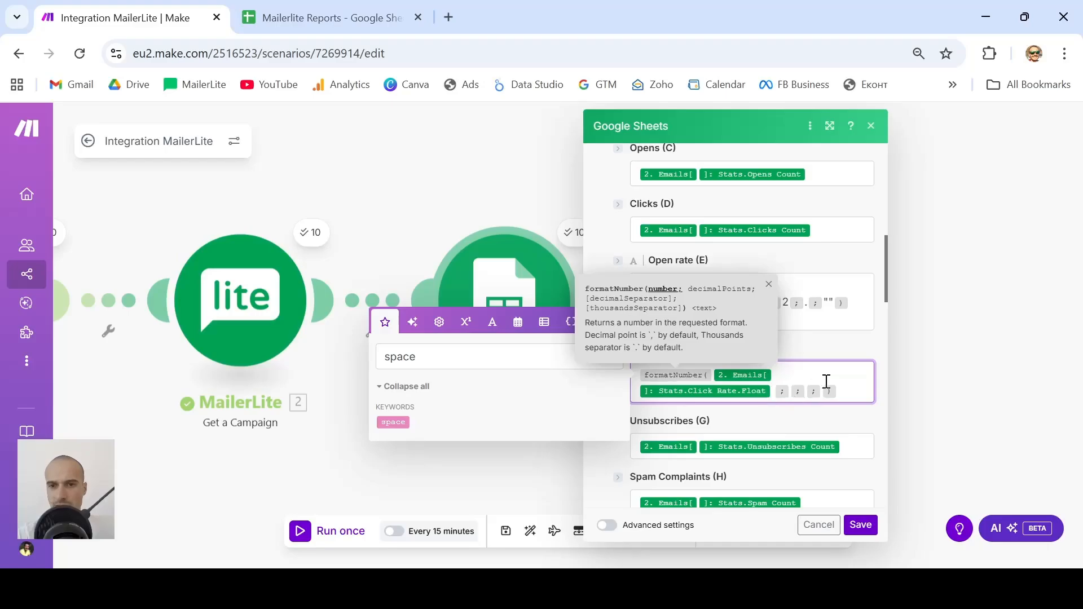
key(Delete)
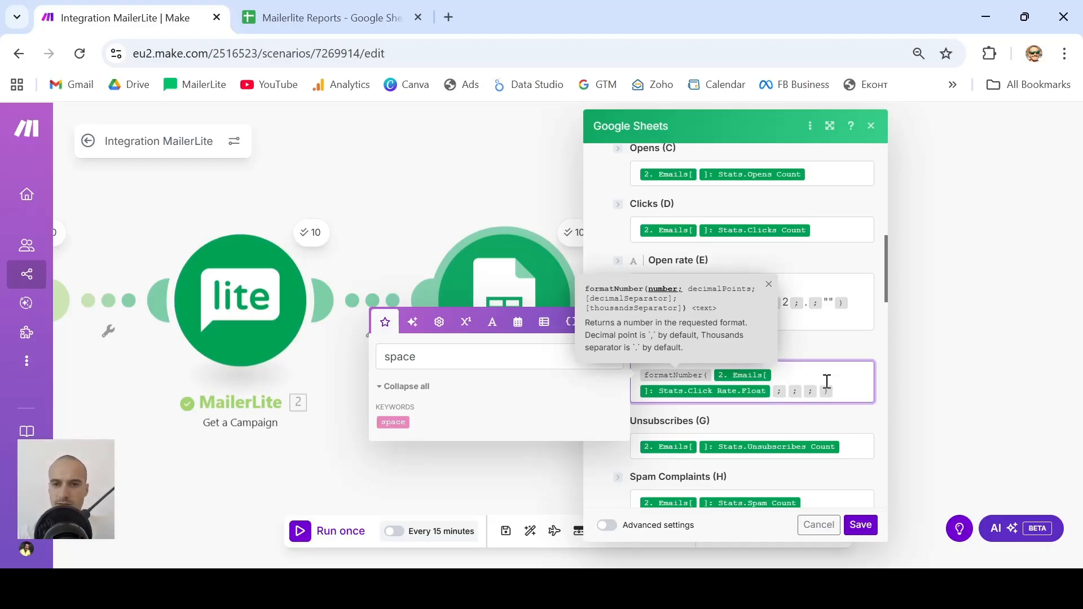
key(Right)
text(2)
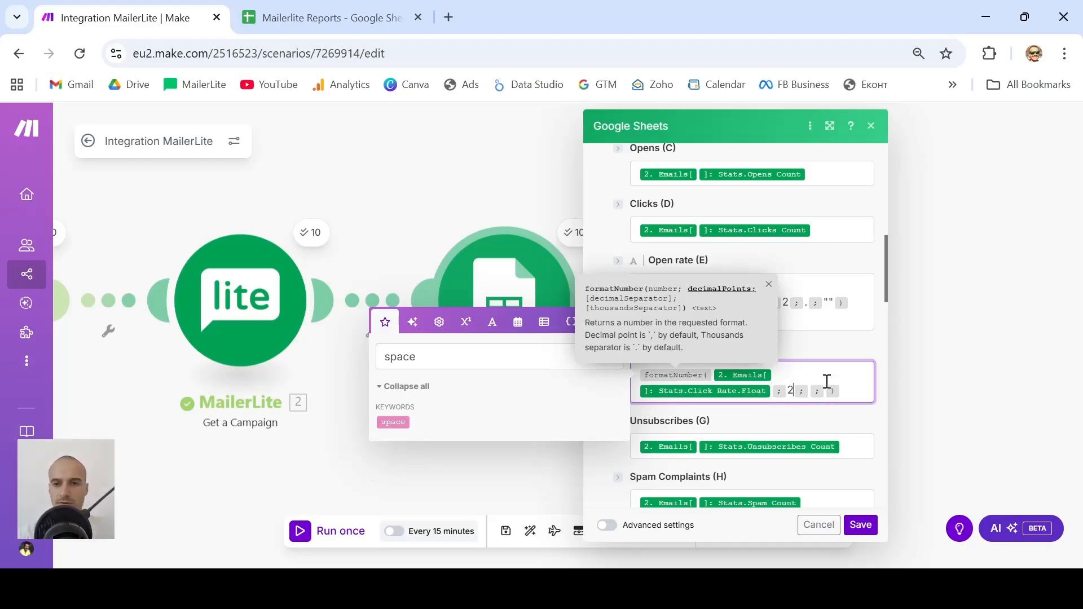
key(Right)
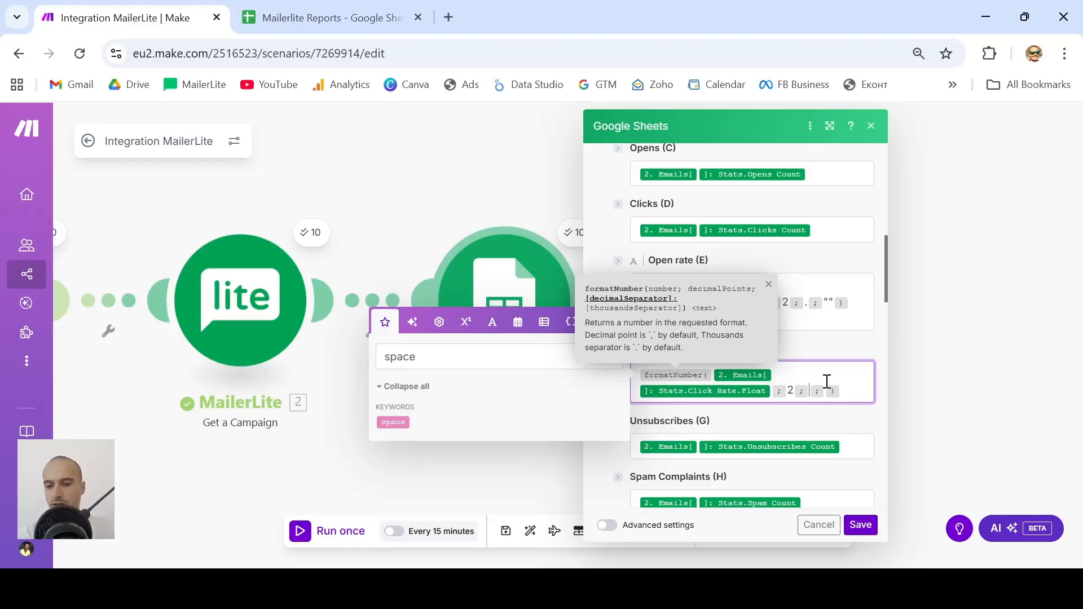
text(.)
key(Right)
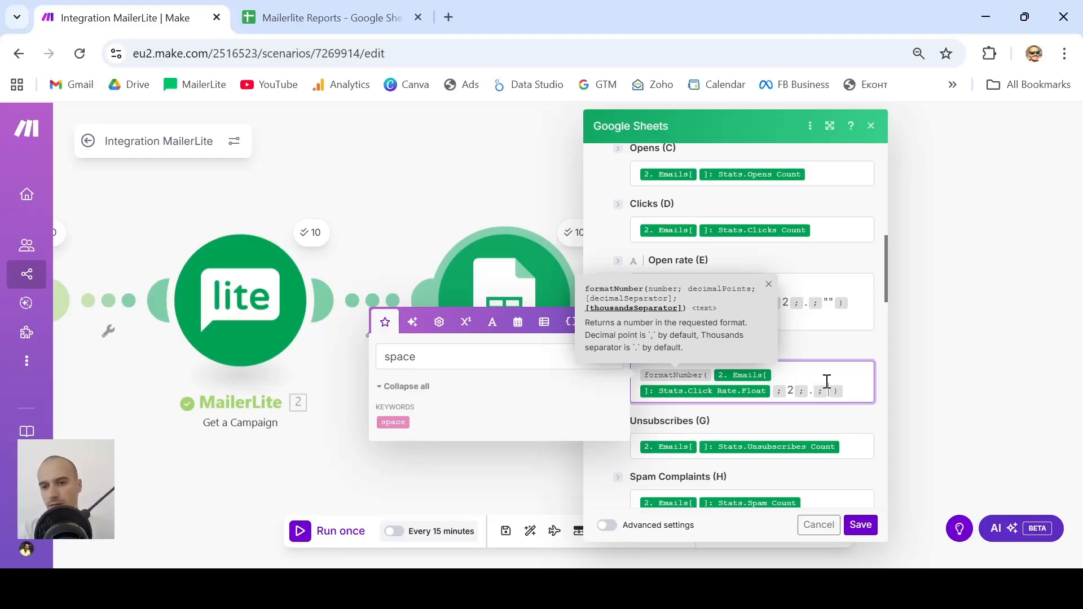
text("")
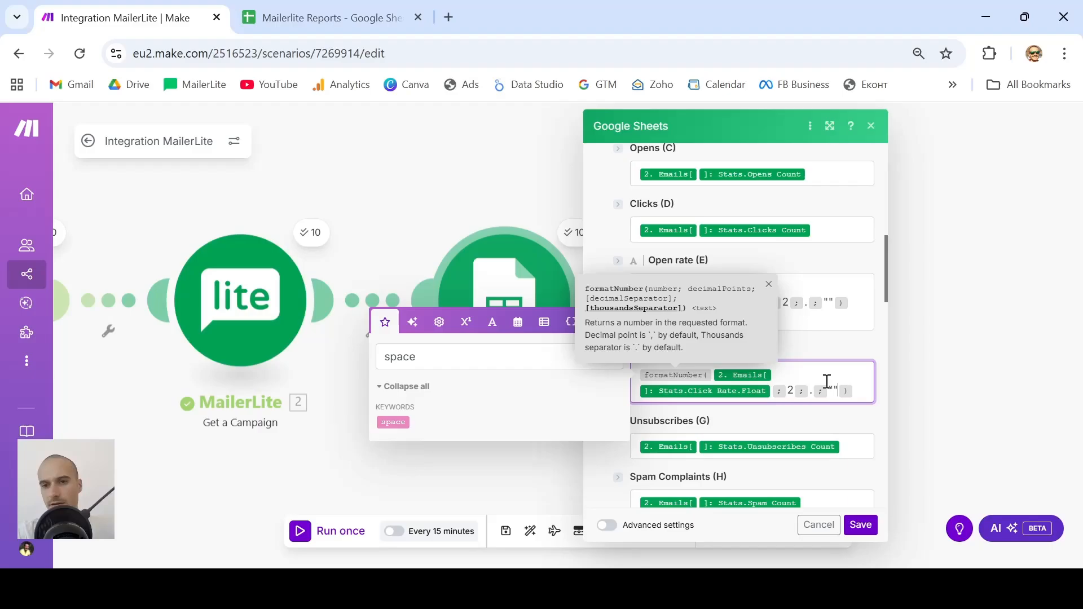
- Append the space keyword and a % sign after the formatNumber function in CTR (F)
click(864, 391)
click(405, 419)
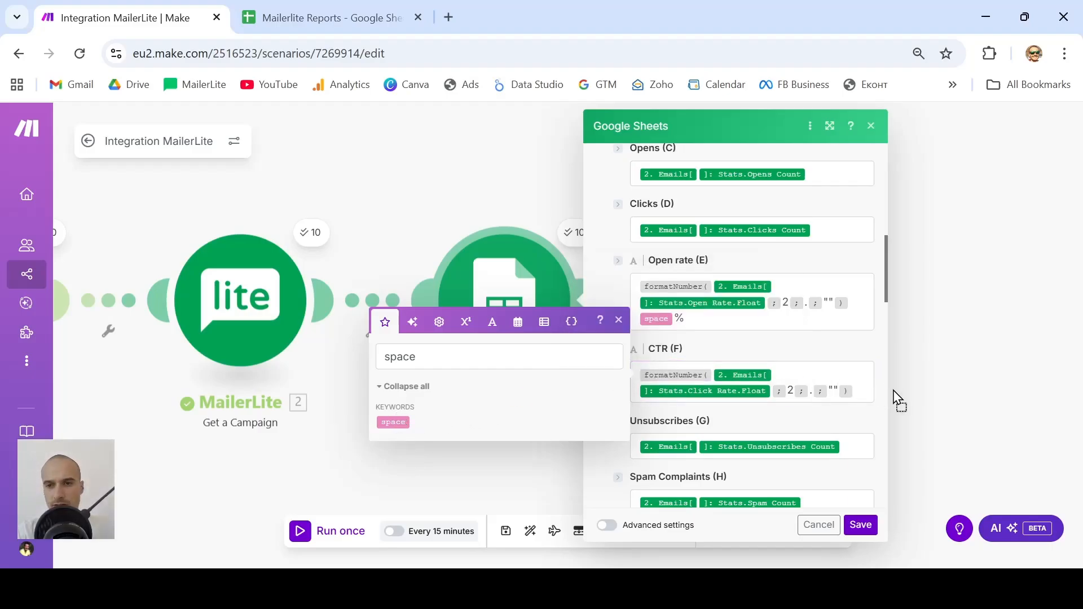
click(866, 397)
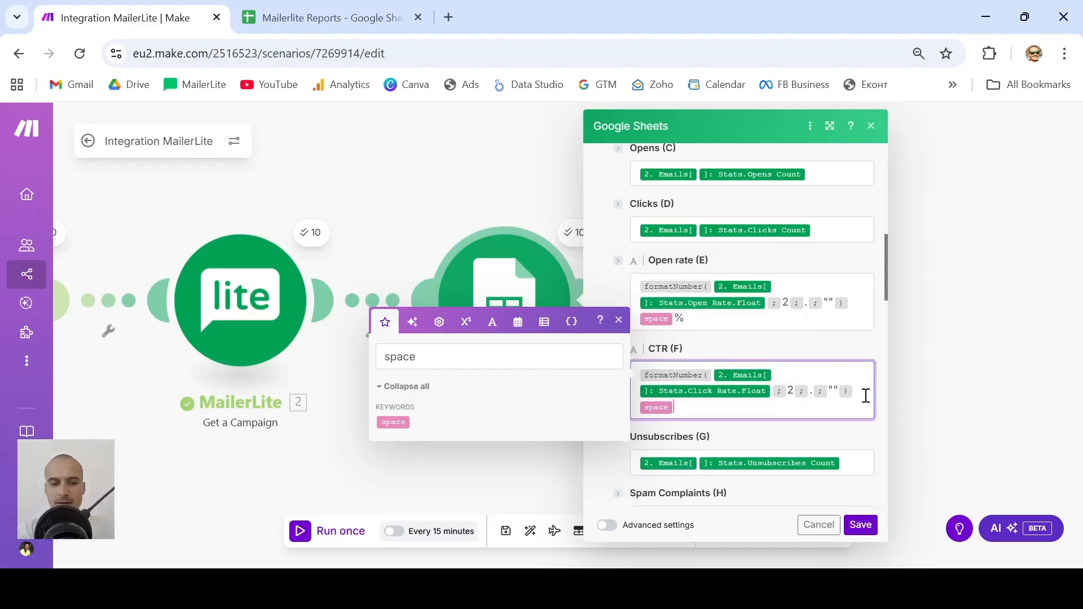
text(%)
click(823, 443)
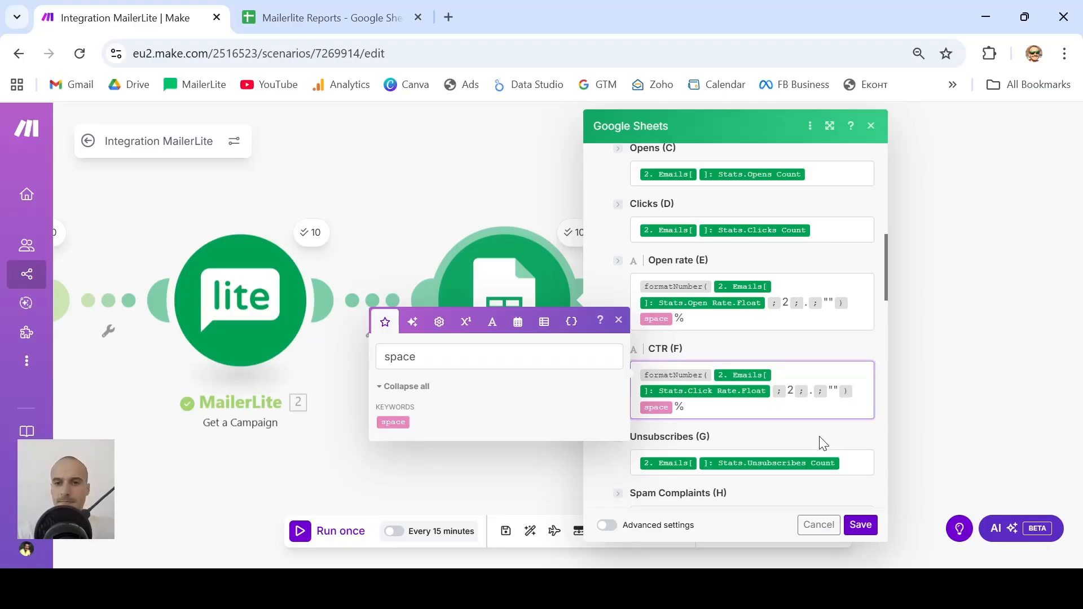
- Remove the Recipients Count value mapped to Recipients (B)
scroll(807, 364, up, 4)
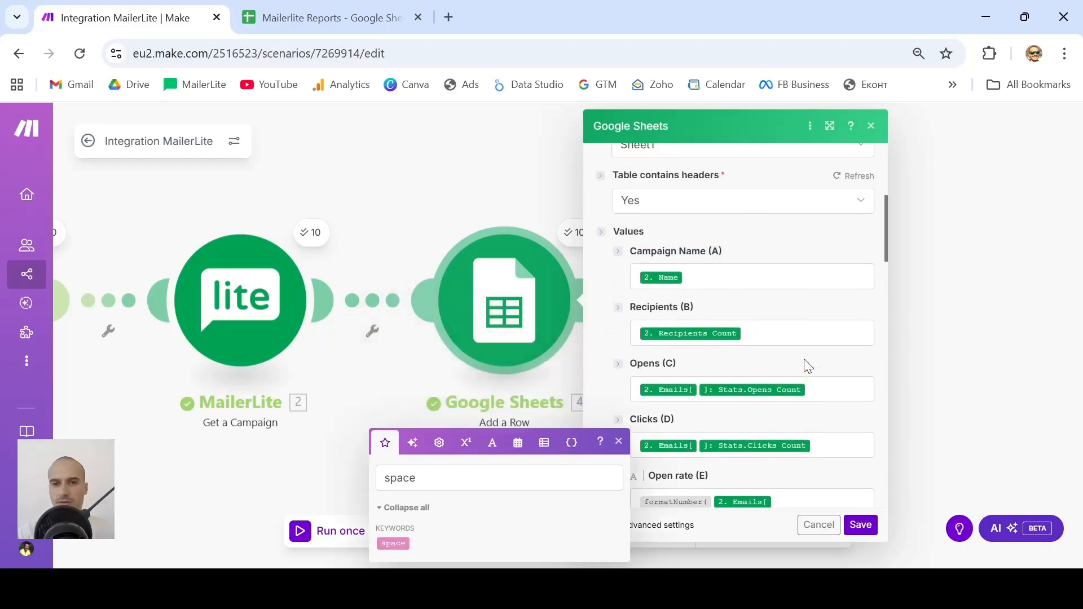
mouse_move(680, 338)
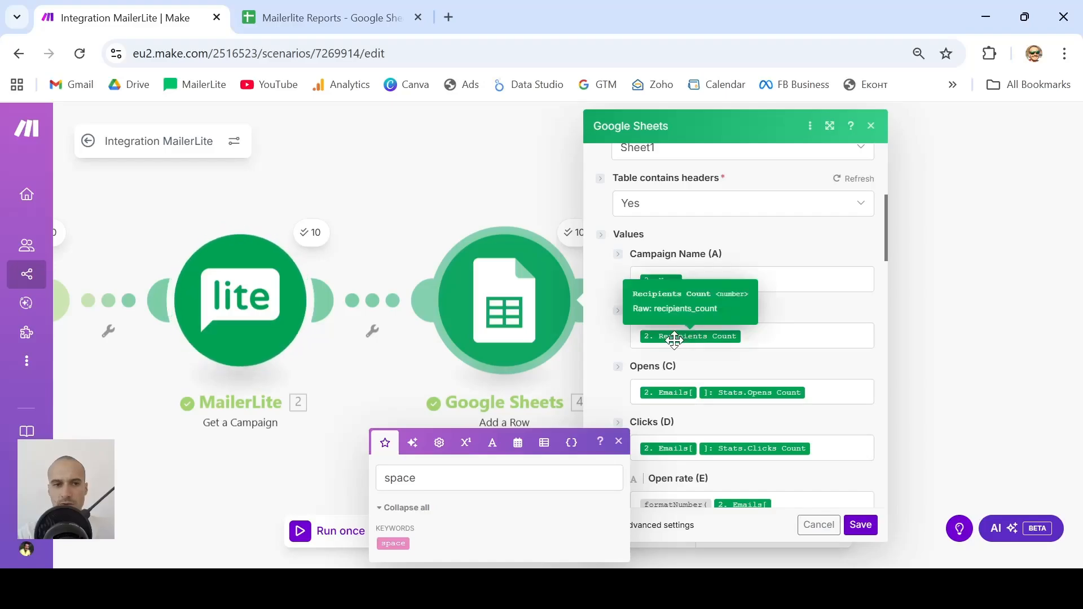
click(776, 336)
key(BackSpace)
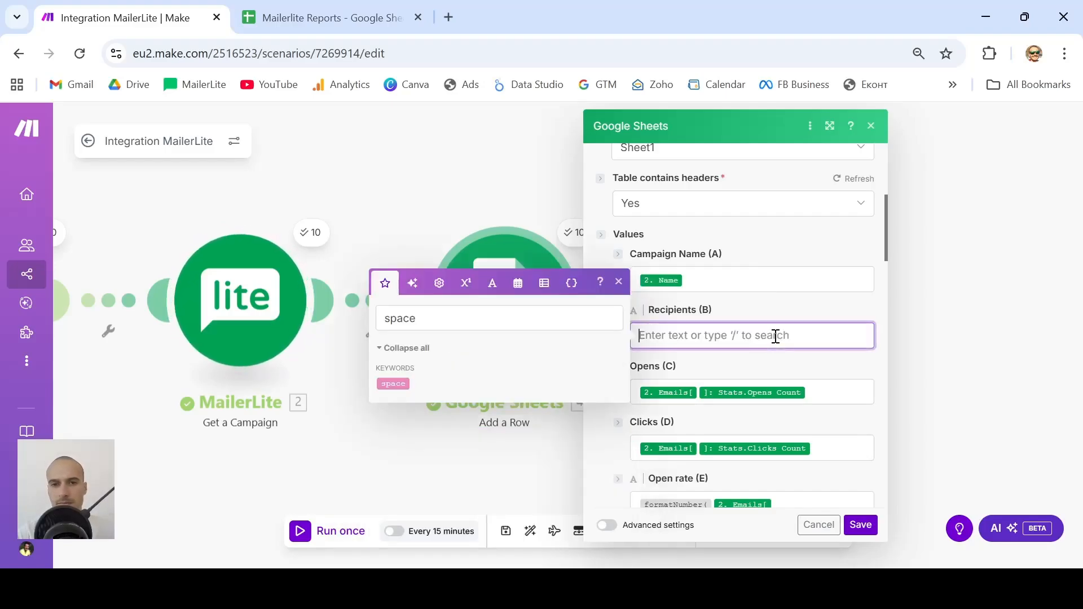
- Clear the item search and look through the Get a Campaign items for a value to map to Recipients (B)
double_click(428, 323)
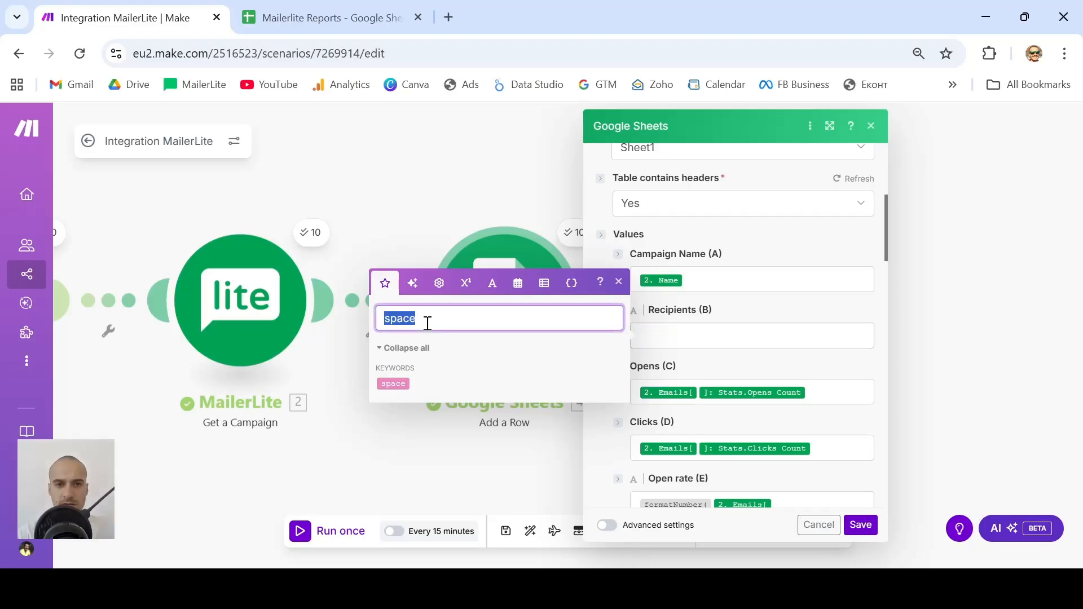
key(BackSpace)
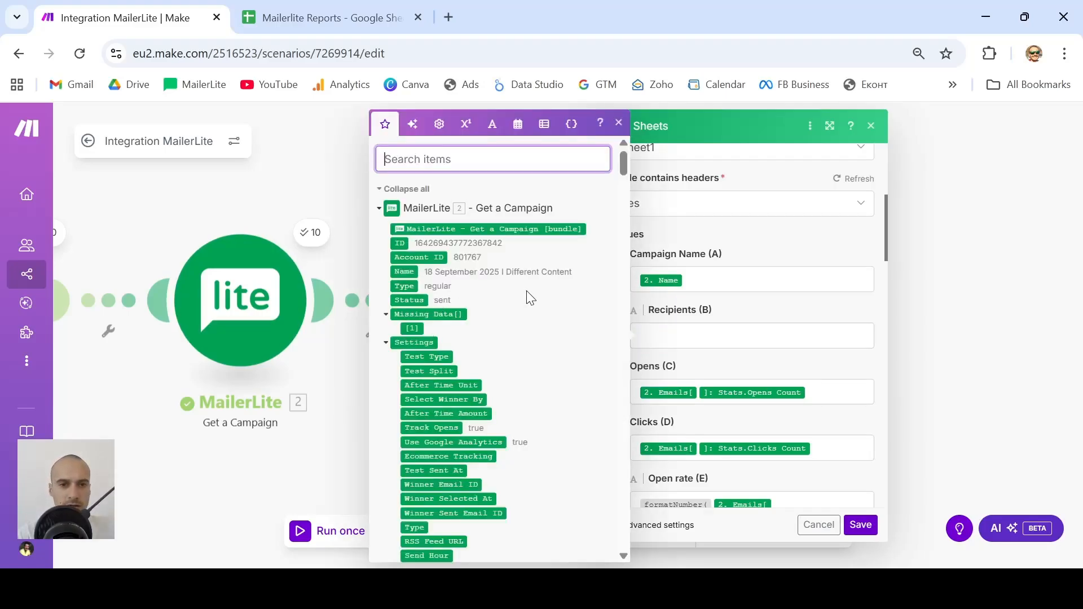
scroll(527, 290, down, 1)
scroll(526, 290, down, 4)
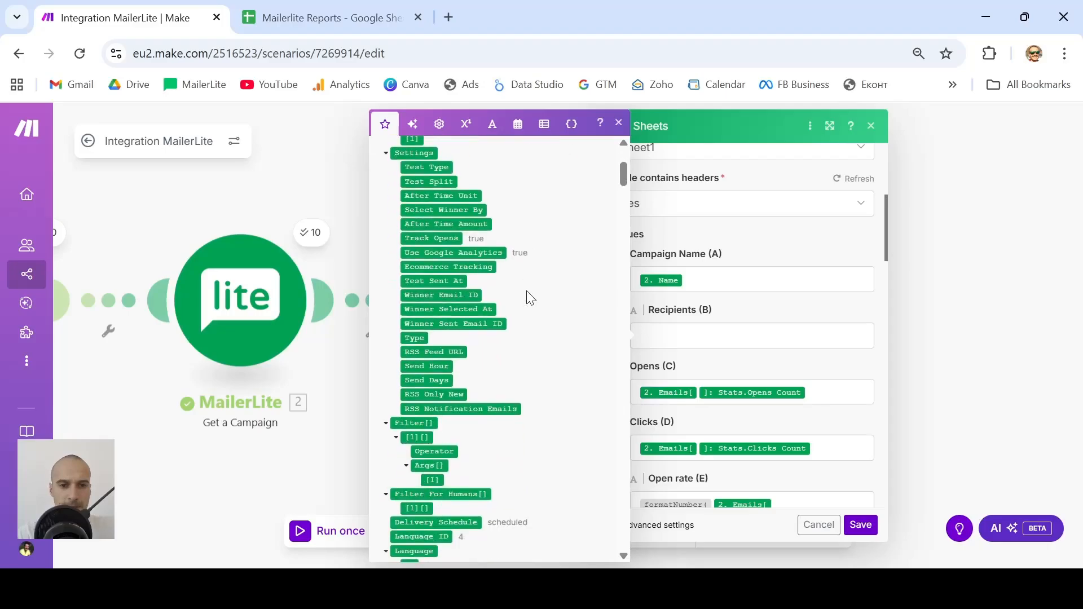
scroll(531, 297, down, 2)
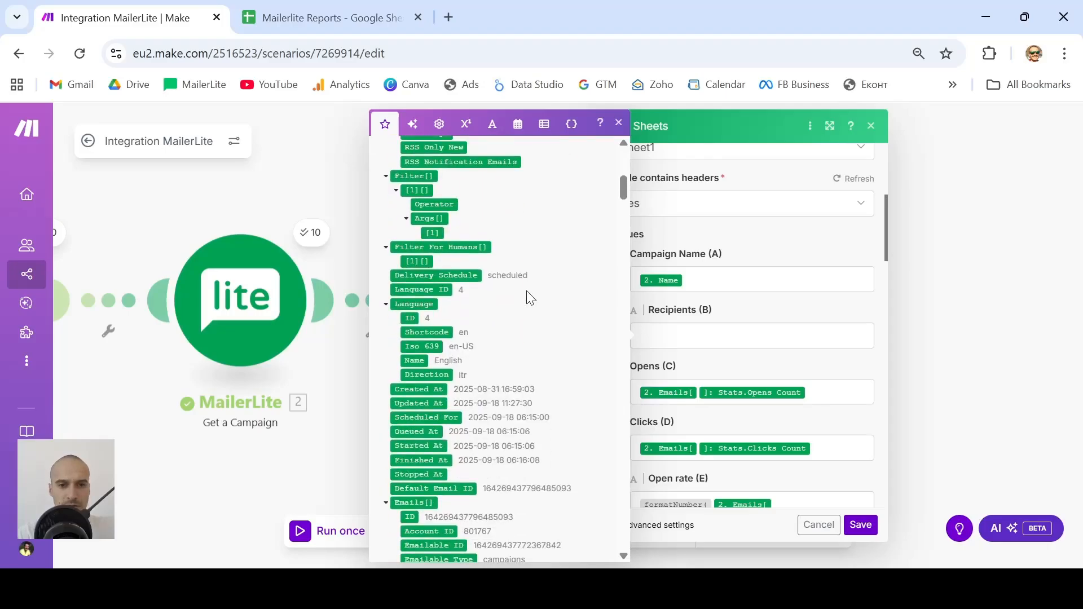
scroll(528, 292, down, 2)
scroll(528, 293, down, 1)
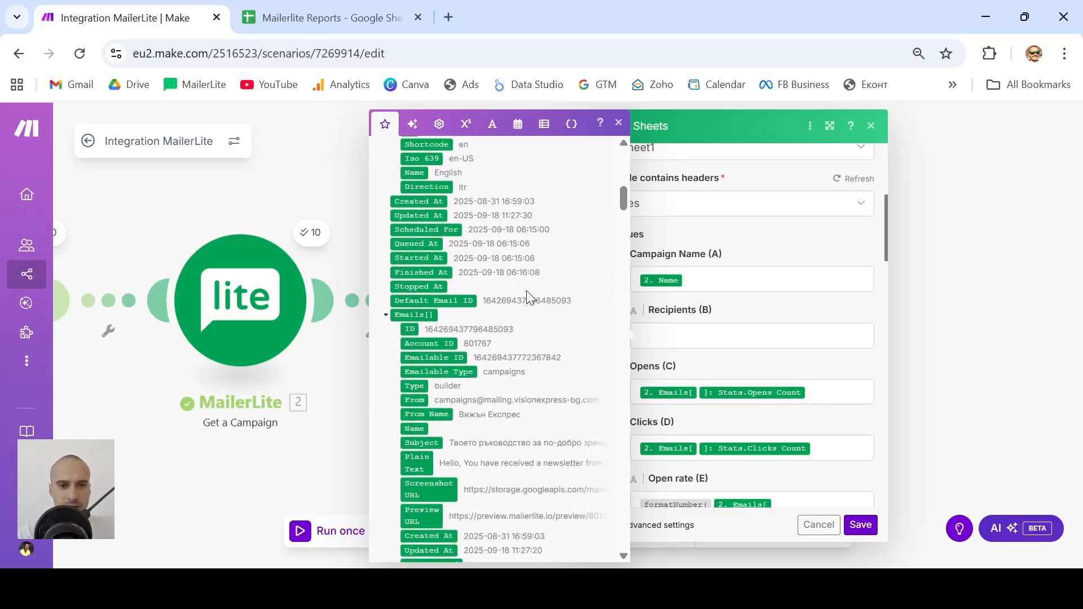
scroll(528, 296, down, 1)
scroll(530, 298, up, 8)
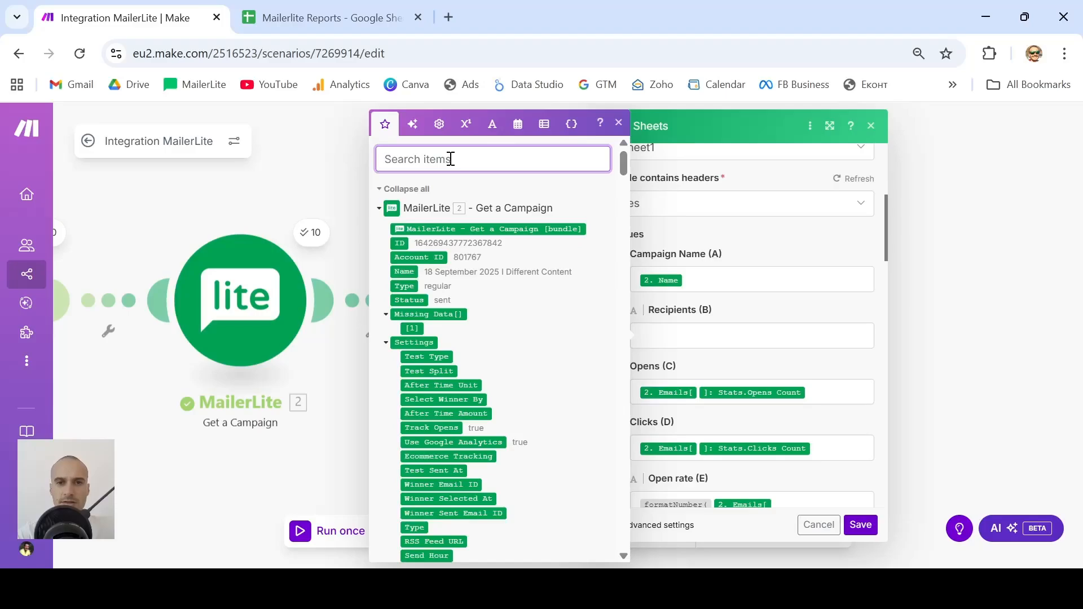
- Search the items for "emails sent" and map Get a Campaign's Emails[] Stats Sent value to Recipients (B)
text(email)
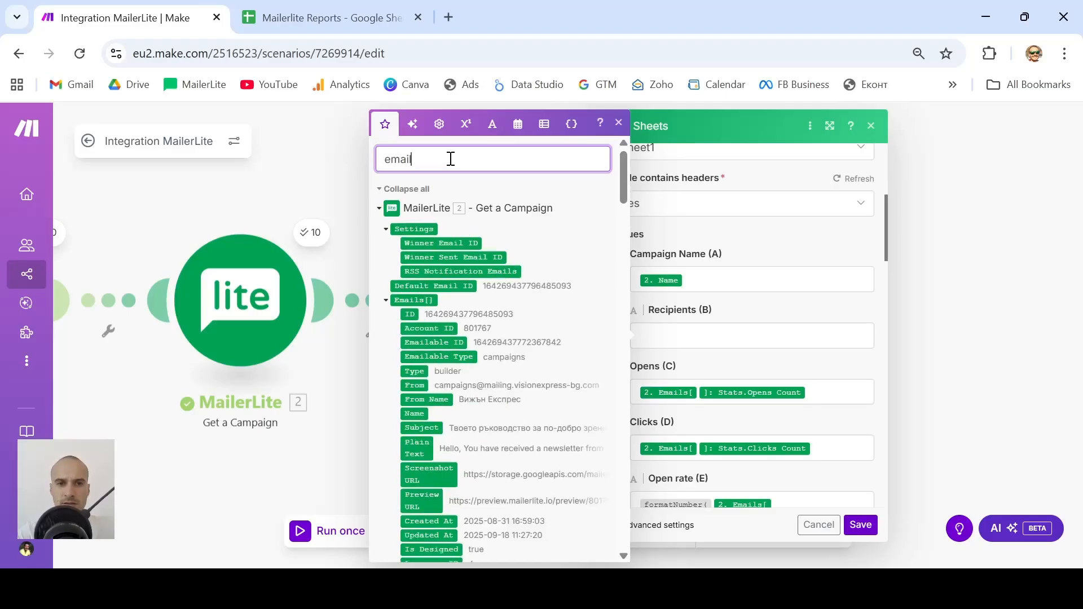
text(s)
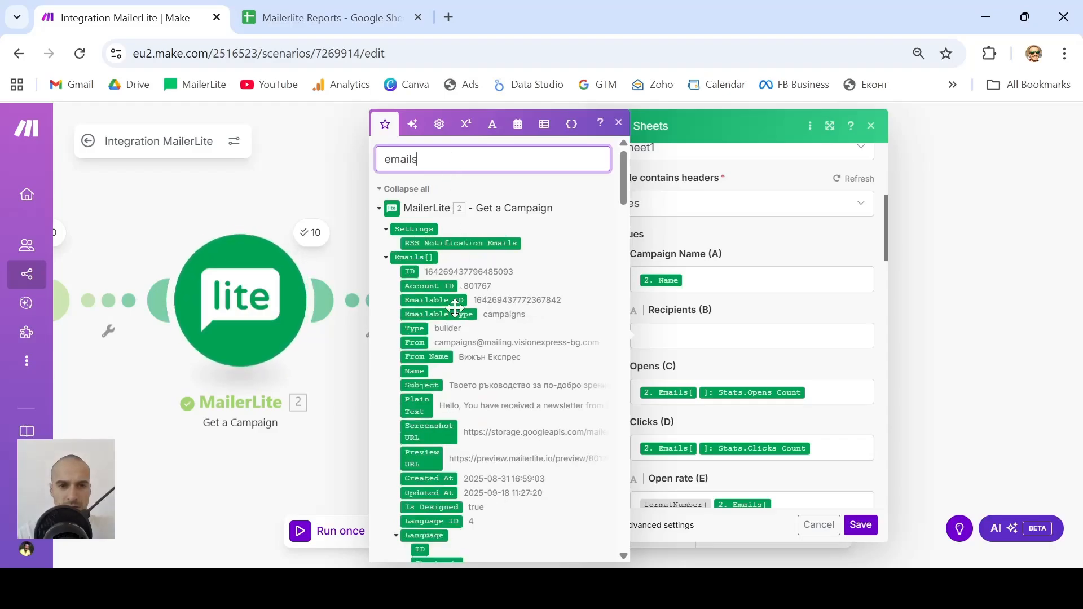
scroll(456, 308, down, 1)
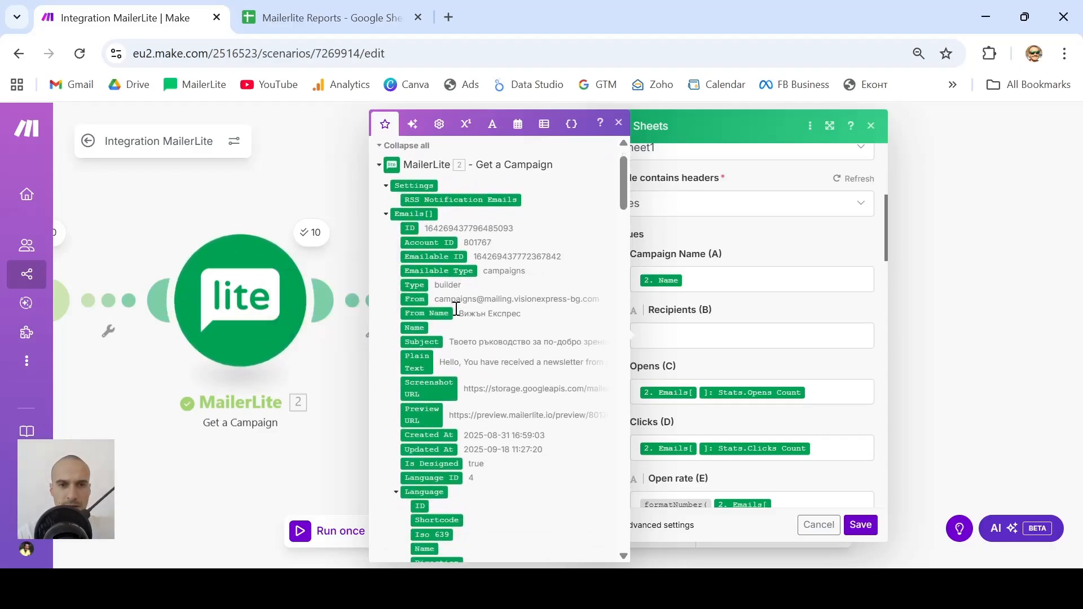
scroll(455, 310, down, 2)
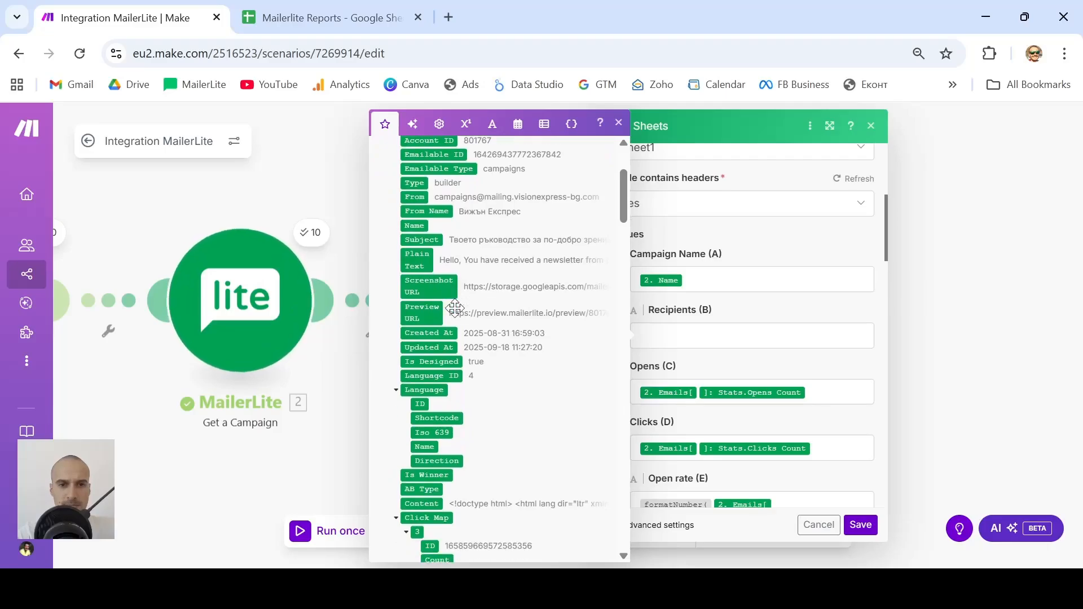
scroll(456, 309, down, 7)
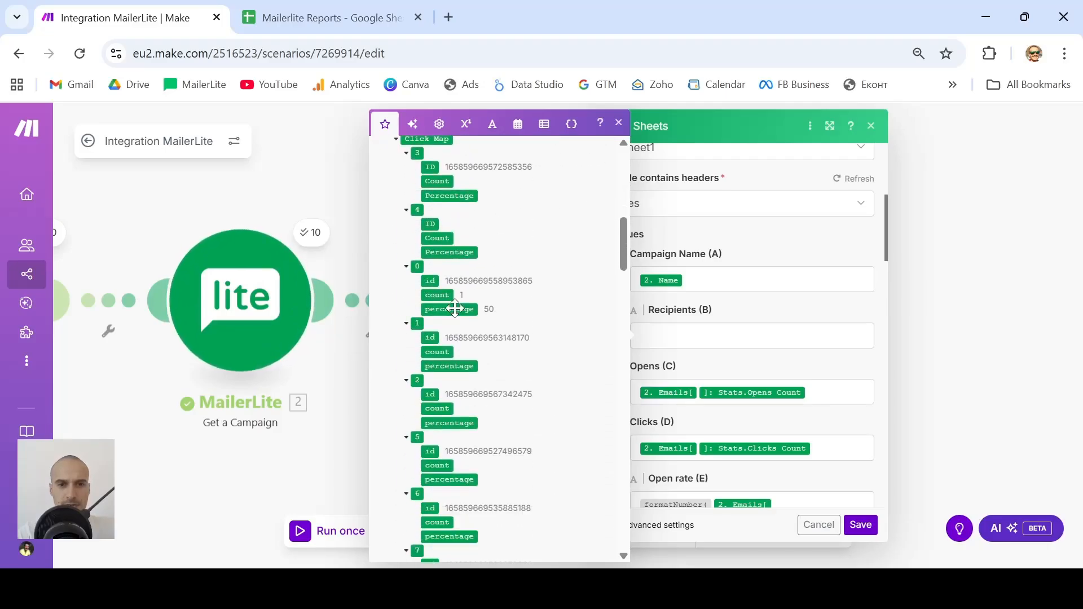
scroll(455, 308, up, 10)
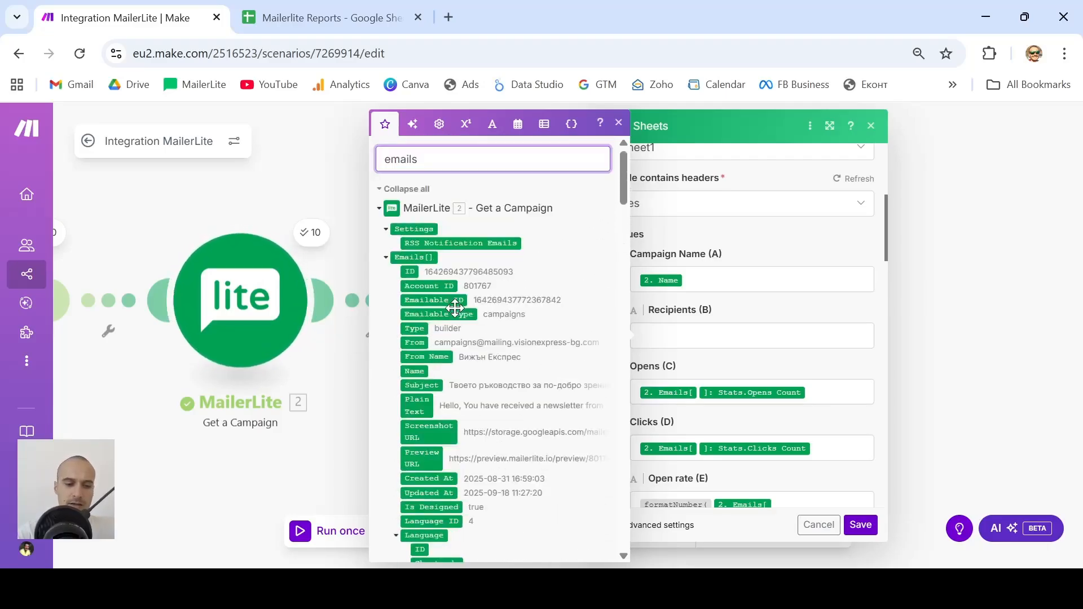
text(sent)
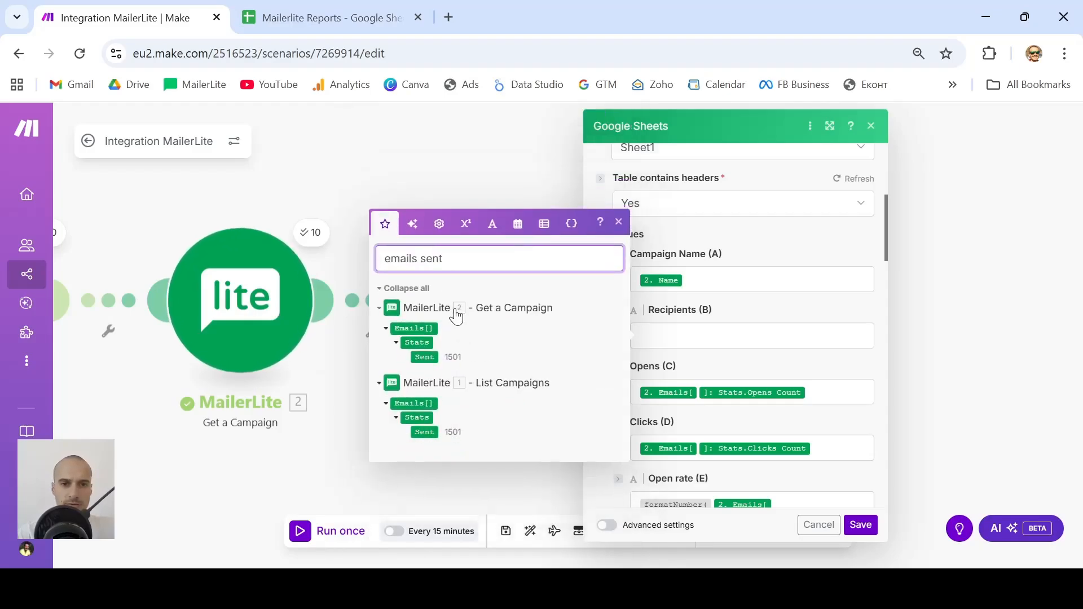
click(433, 360)
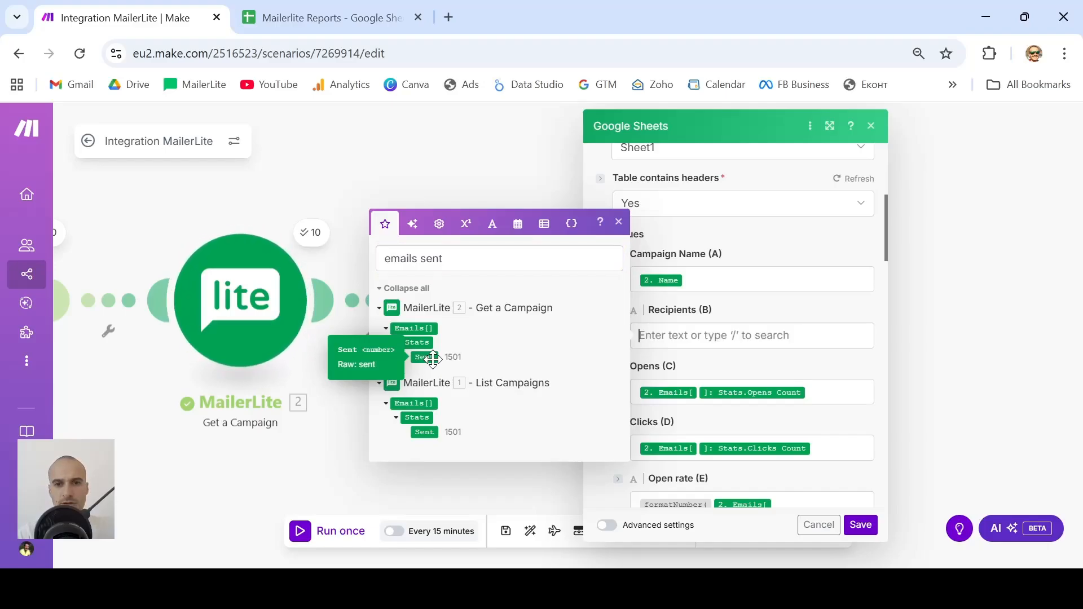
click(425, 356)
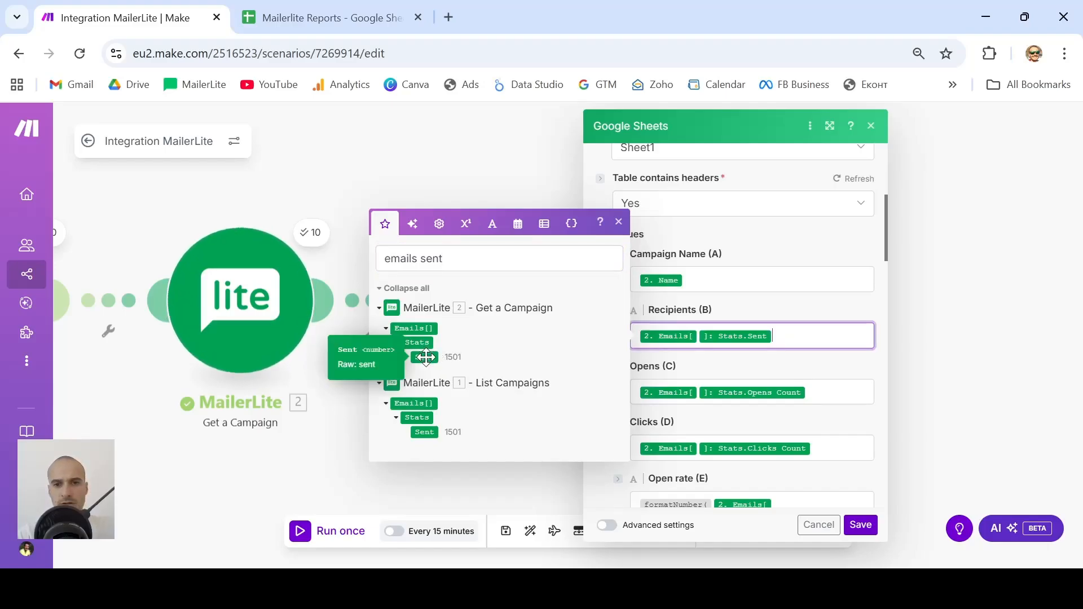
click(810, 307)
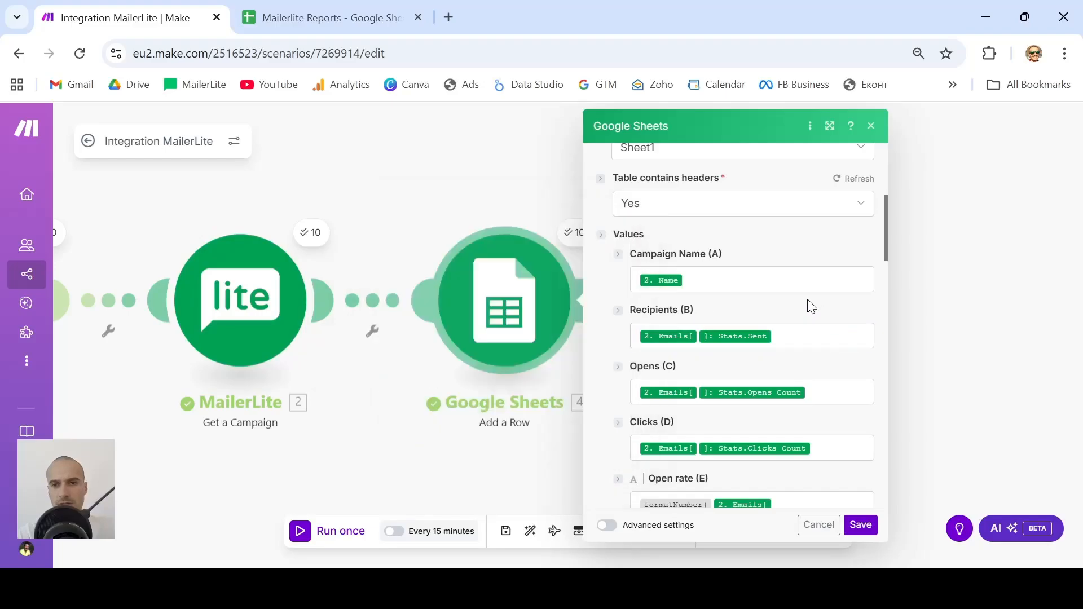
- Review the remaining column mappings of the Google Sheets Add a Row module and save its settings
scroll(810, 307, down, 8)
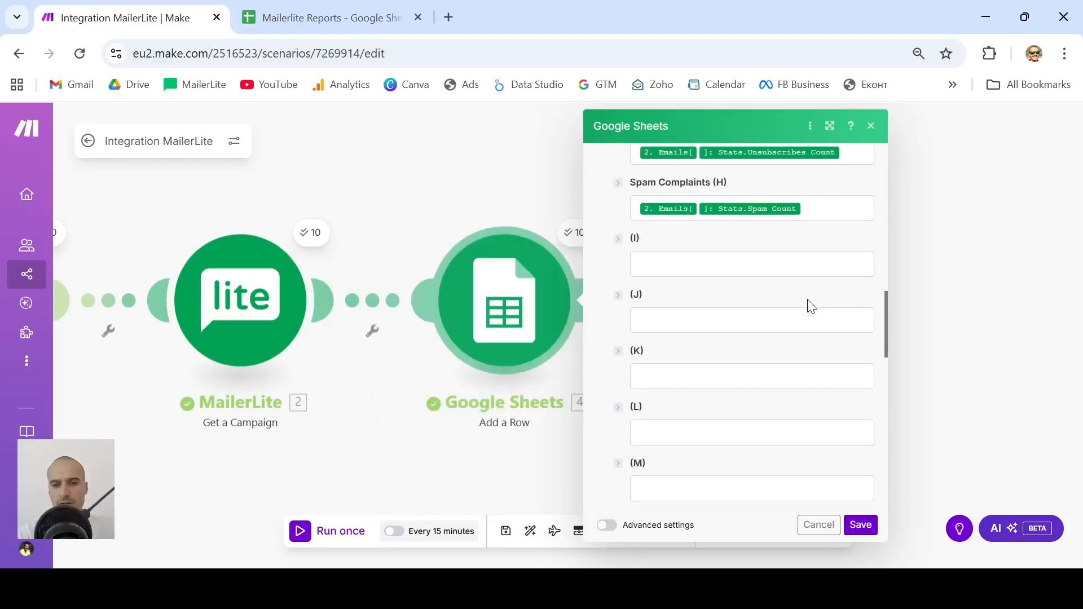
scroll(811, 306, down, 4)
scroll(810, 307, up, 4)
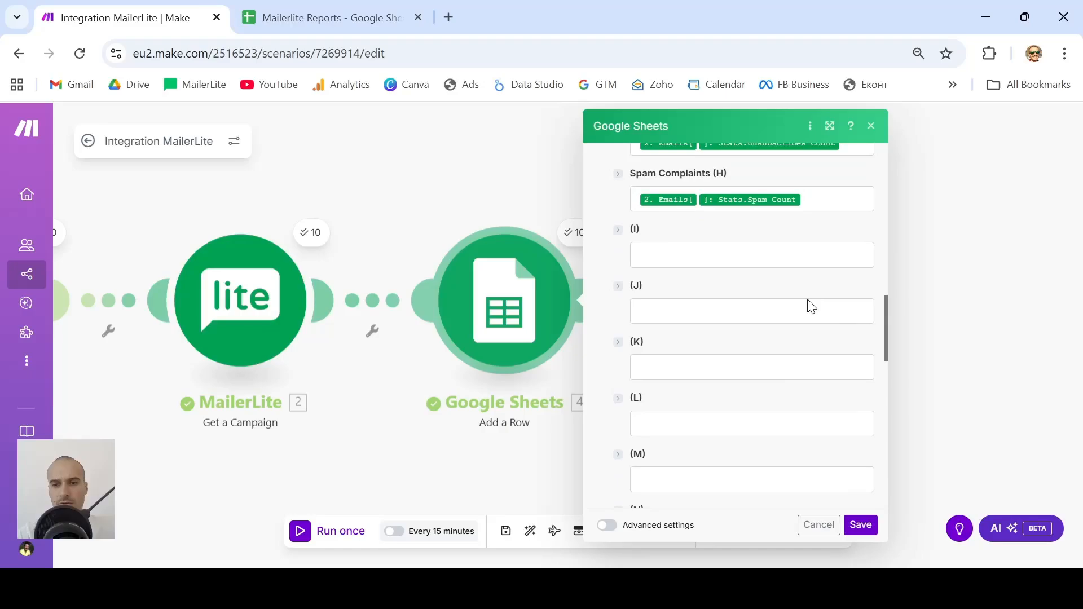
click(861, 526)
- Run the Integration MailerLite scenario once
drag(327, 470, 580, 455)
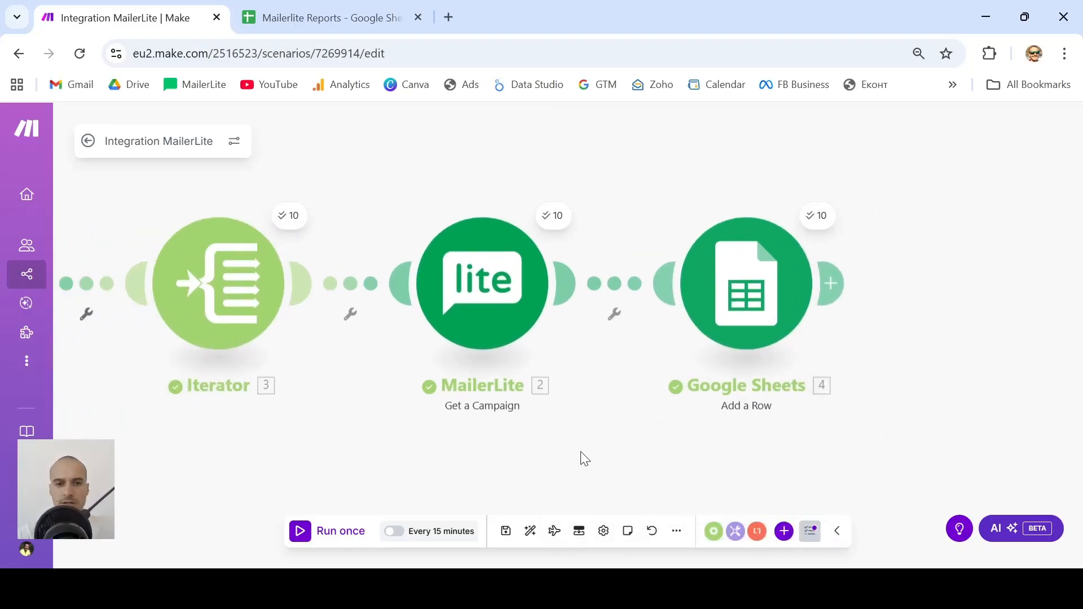
scroll(397, 477, down, 5)
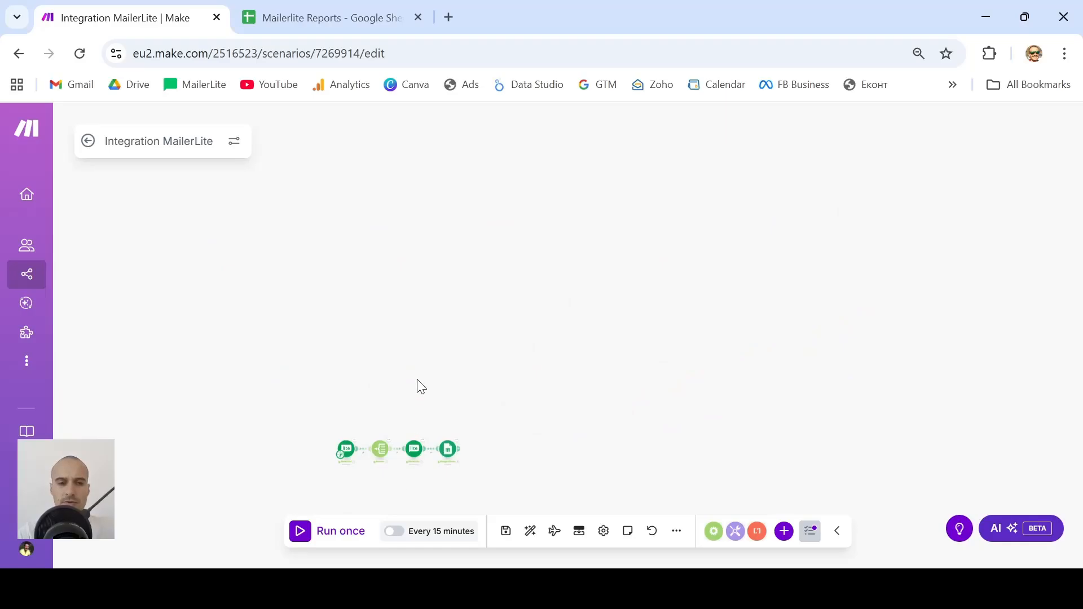
drag(418, 384, 506, 244)
scroll(488, 375, up, 5)
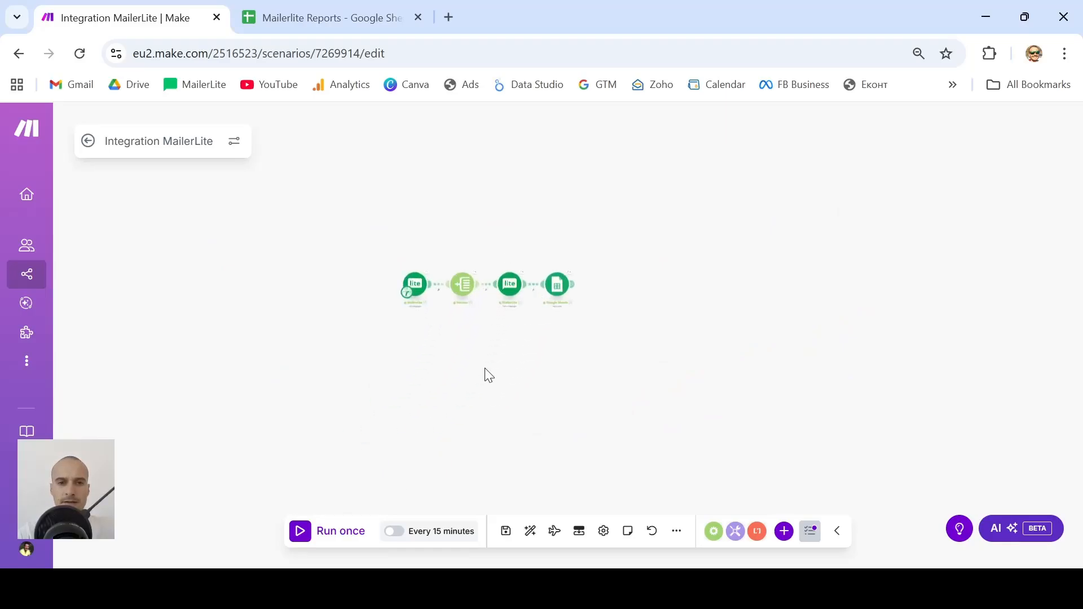
scroll(482, 448, up, 3)
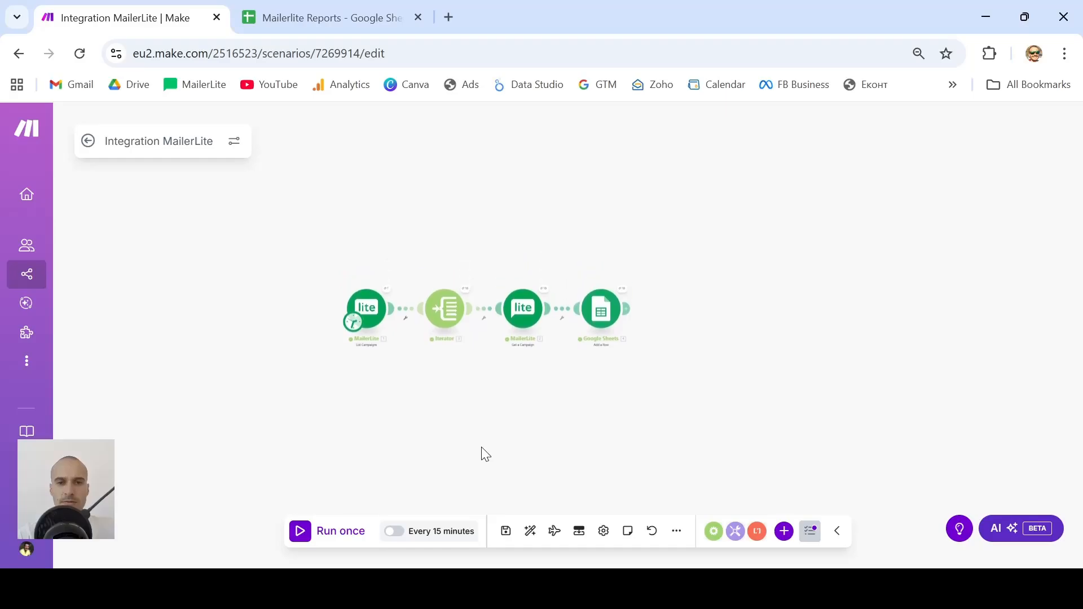
scroll(497, 443, up, 3)
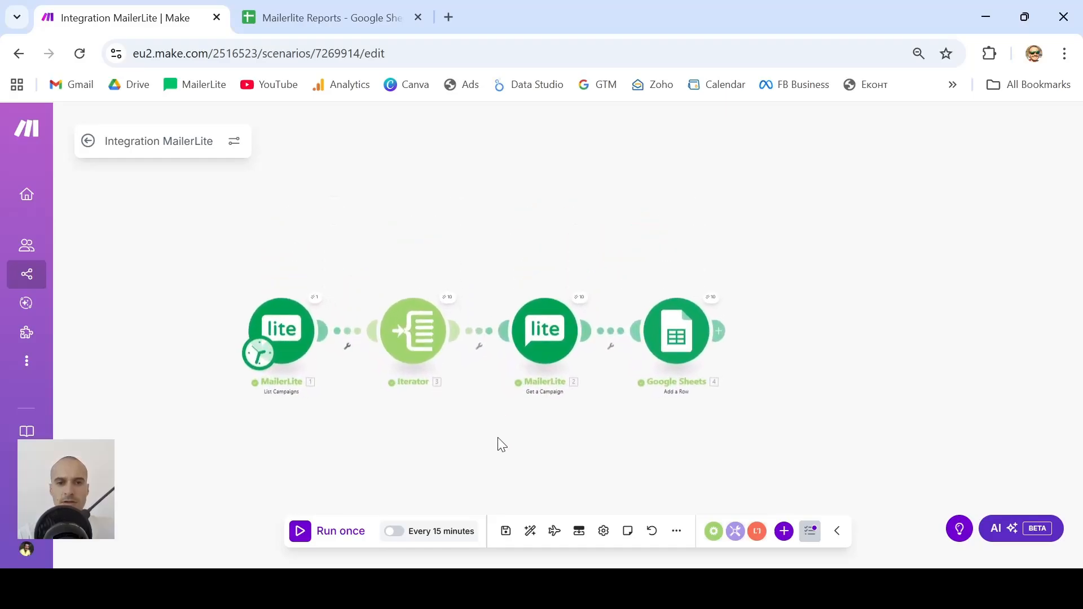
click(305, 536)
scroll(610, 455, up, 2)
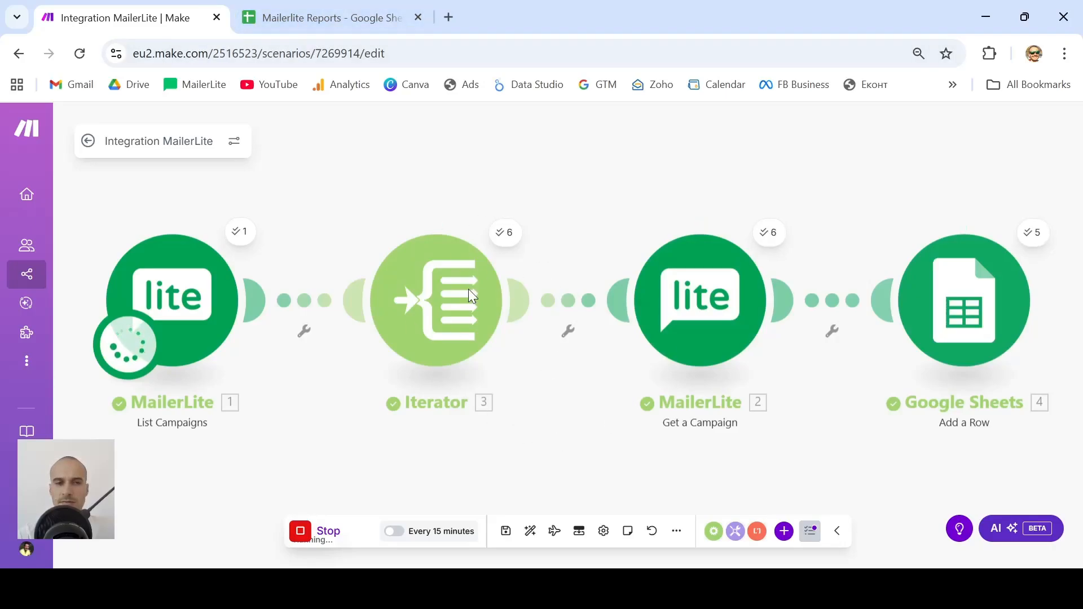
- Switch to the Mailerlite Reports sheet and examine the newly added rows' recipients, open rate and CTR values
click(338, 17)
scroll(463, 417, down, 5)
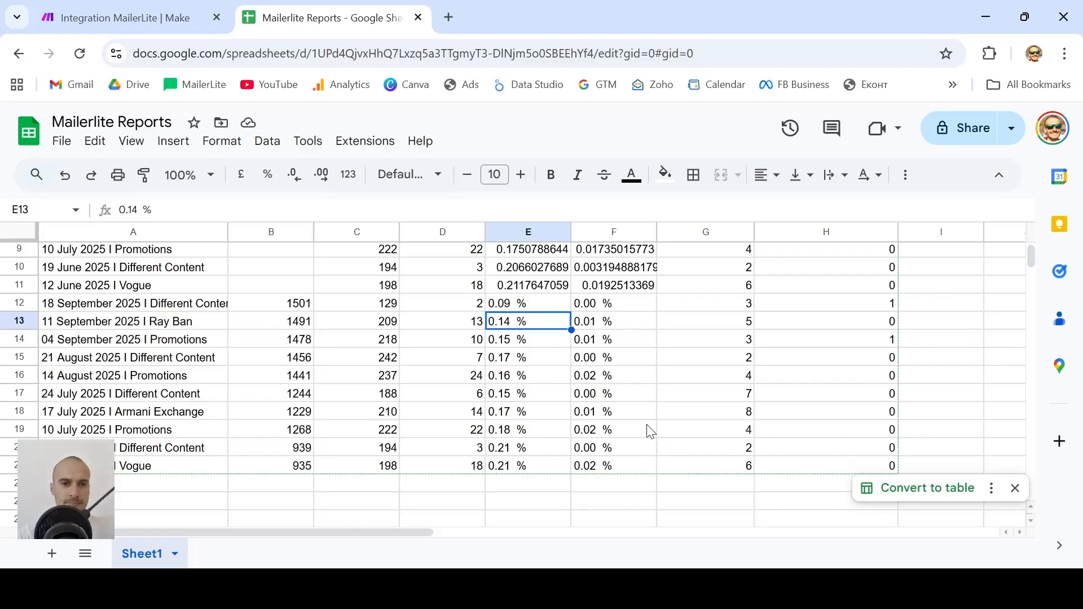
scroll(438, 355, down, 2)
scroll(438, 354, up, 3)
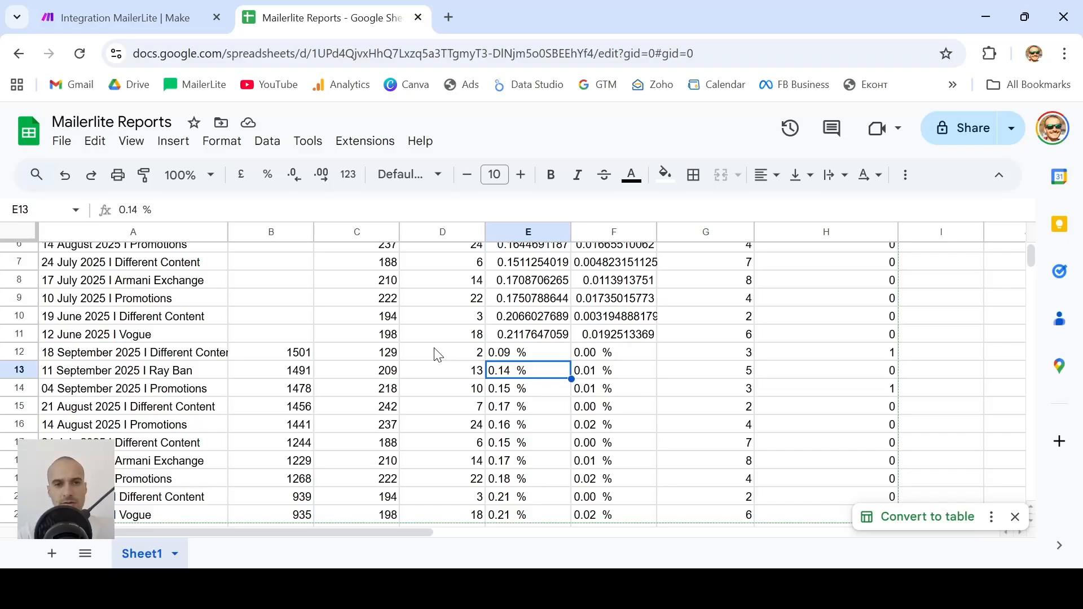
scroll(438, 354, down, 1)
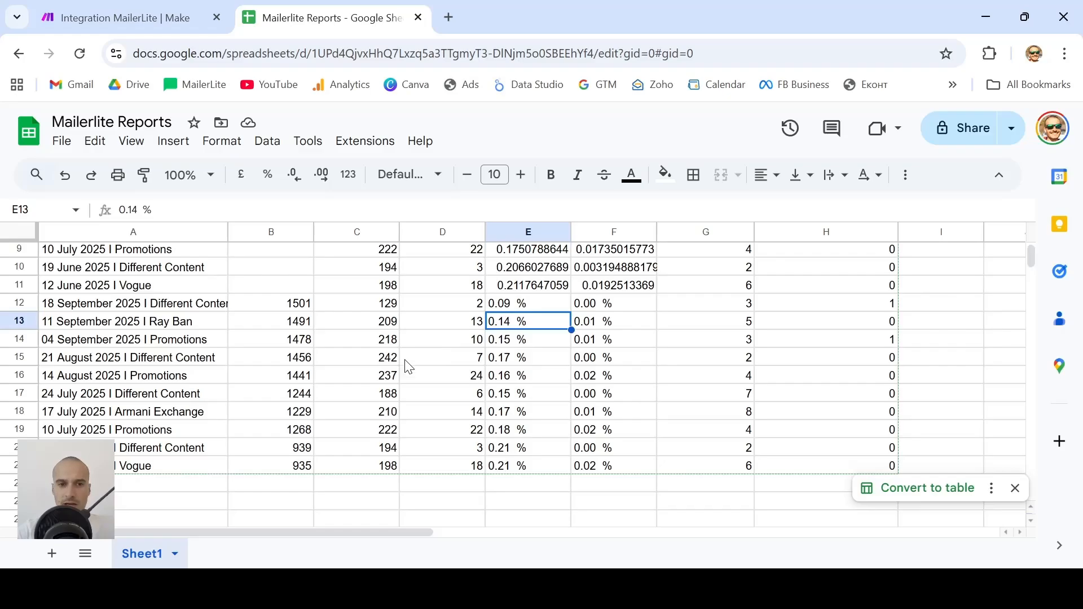
drag(126, 492, 255, 507)
scroll(252, 505, down, 2)
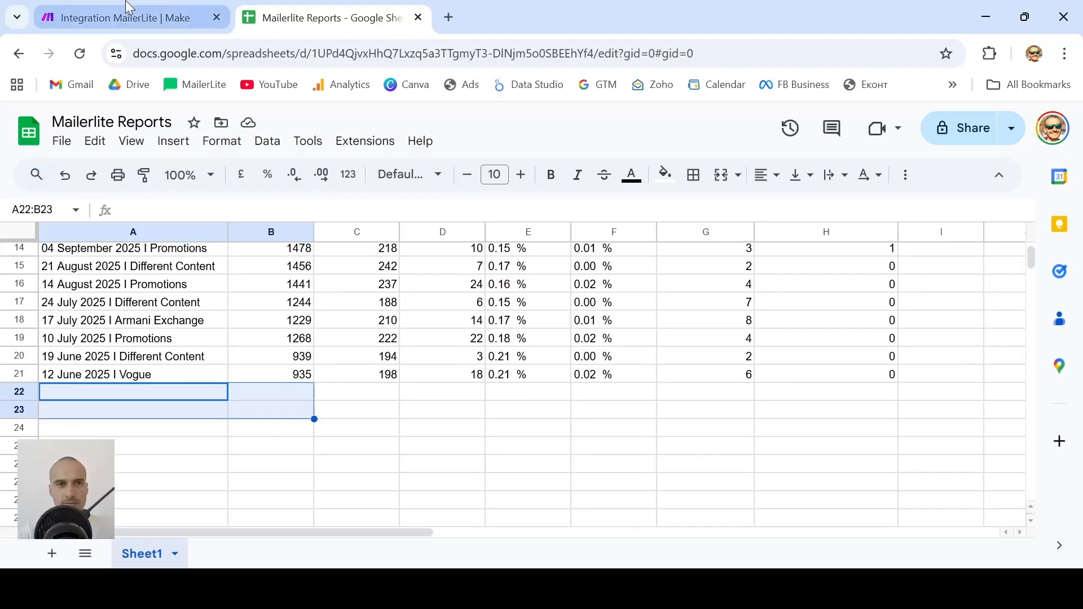
- Return to the Make scenario and add an empty module in front of the MailerLite List Campaigns module
scroll(189, 326, up, 5)
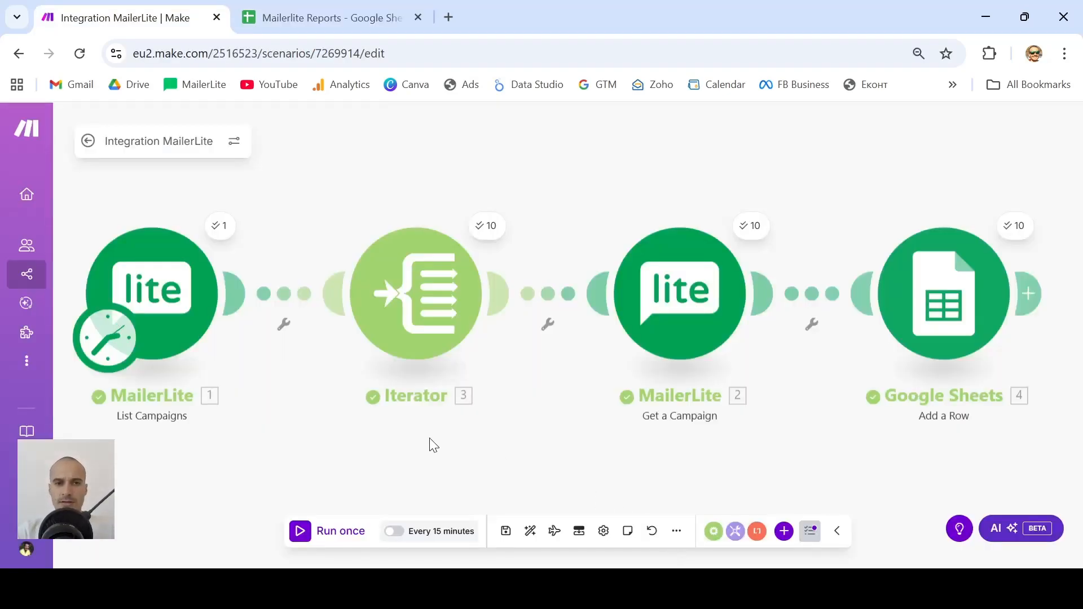
drag(324, 448, 512, 447)
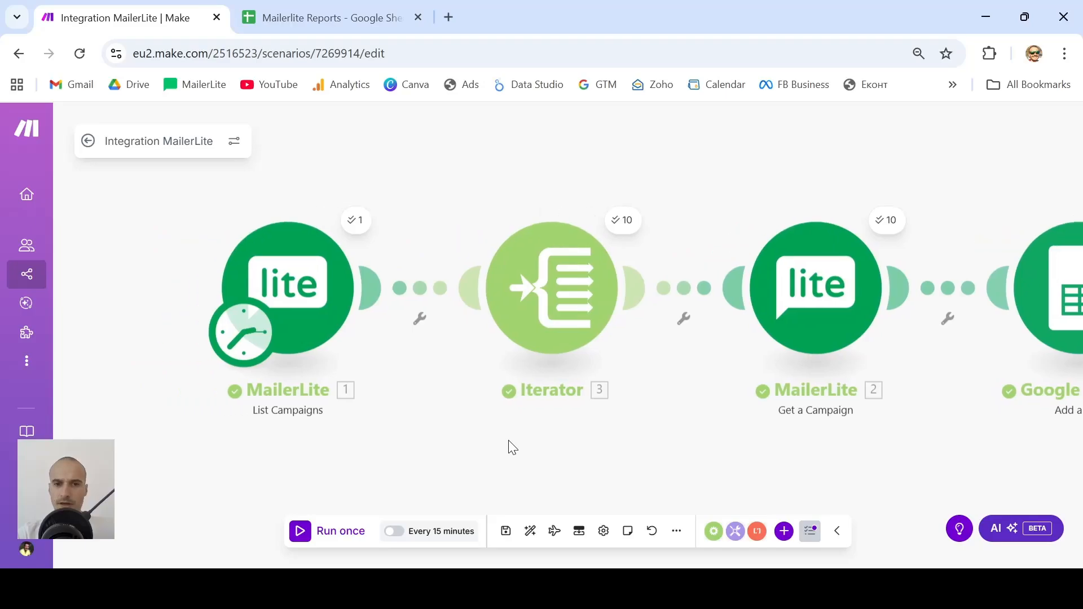
drag(384, 457, 517, 473)
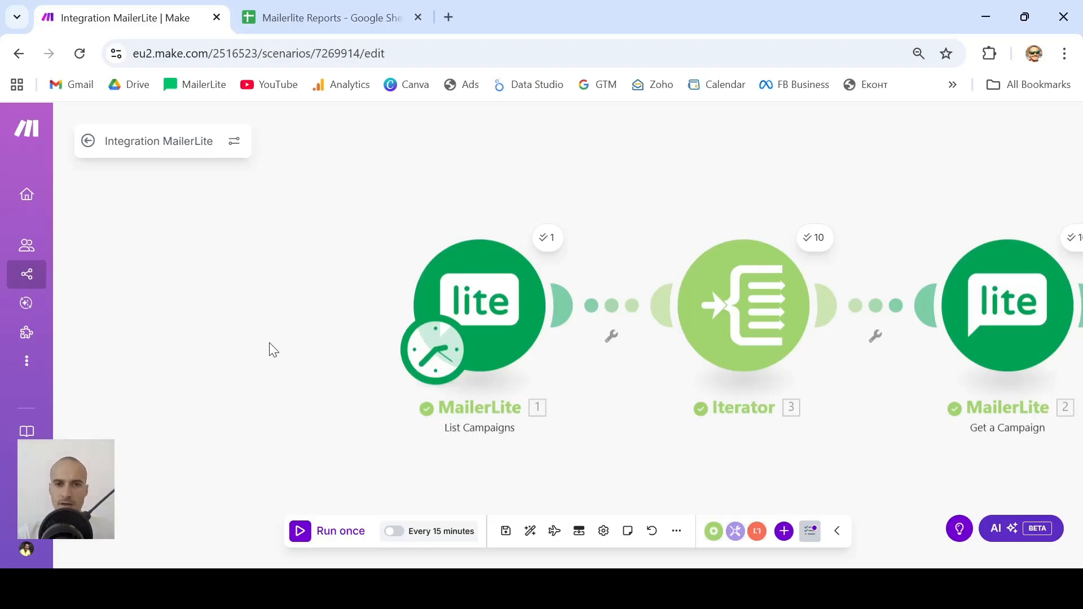
right_click(181, 295)
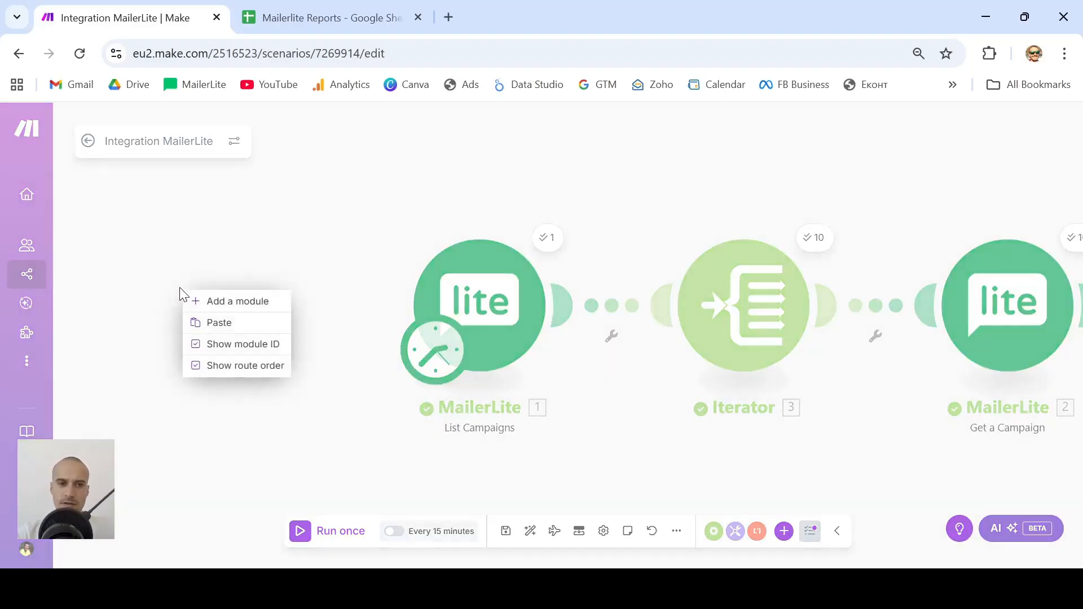
click(253, 309)
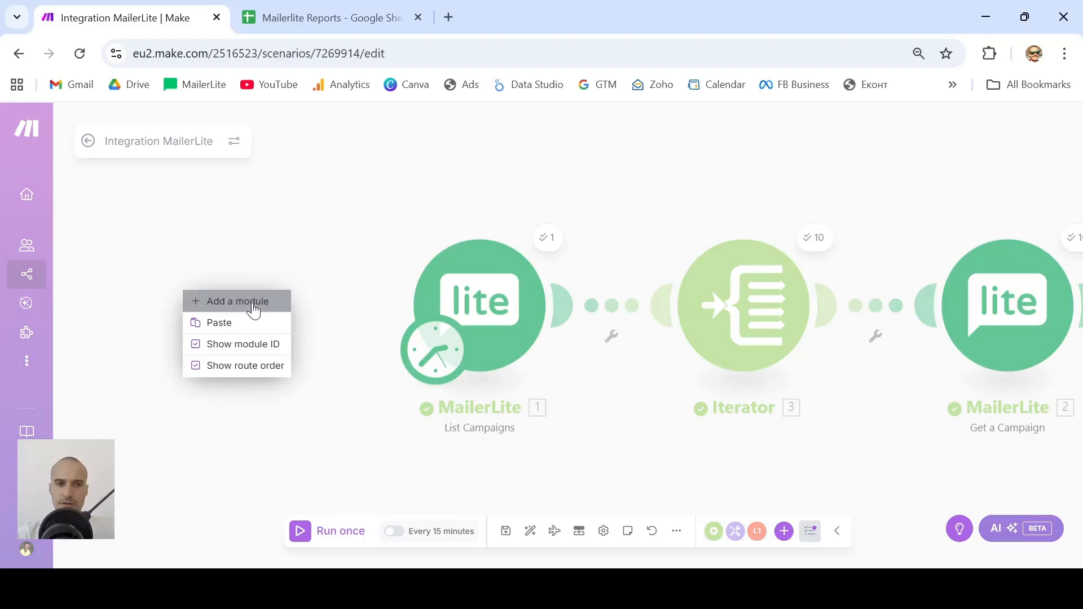
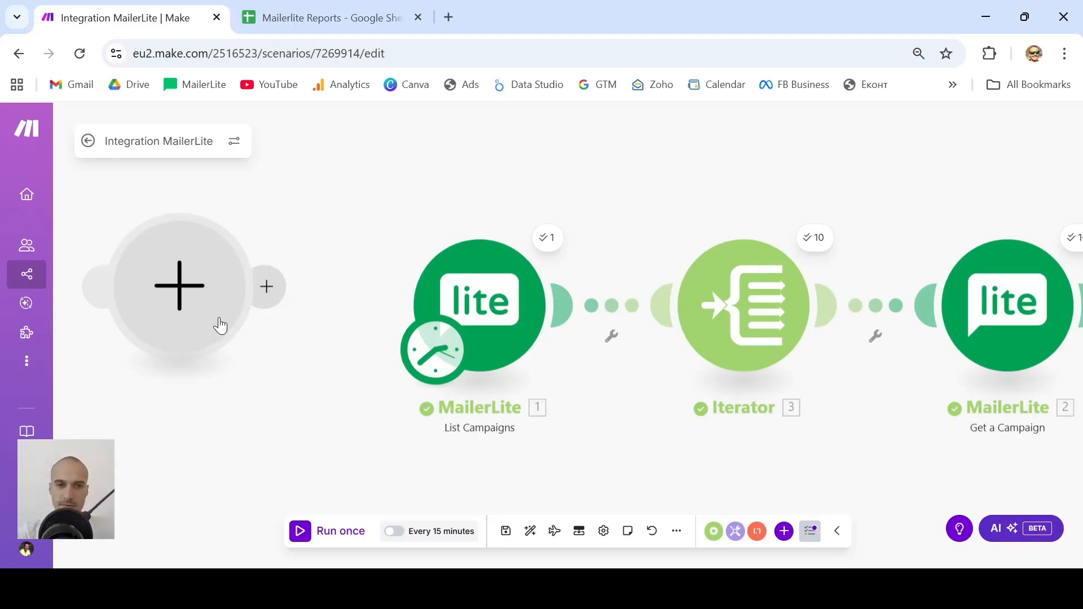
- Assign 0CodeKit's Run JavaScript JS-Code to the empty module and connect it automatically to the scenario flow
click(179, 304)
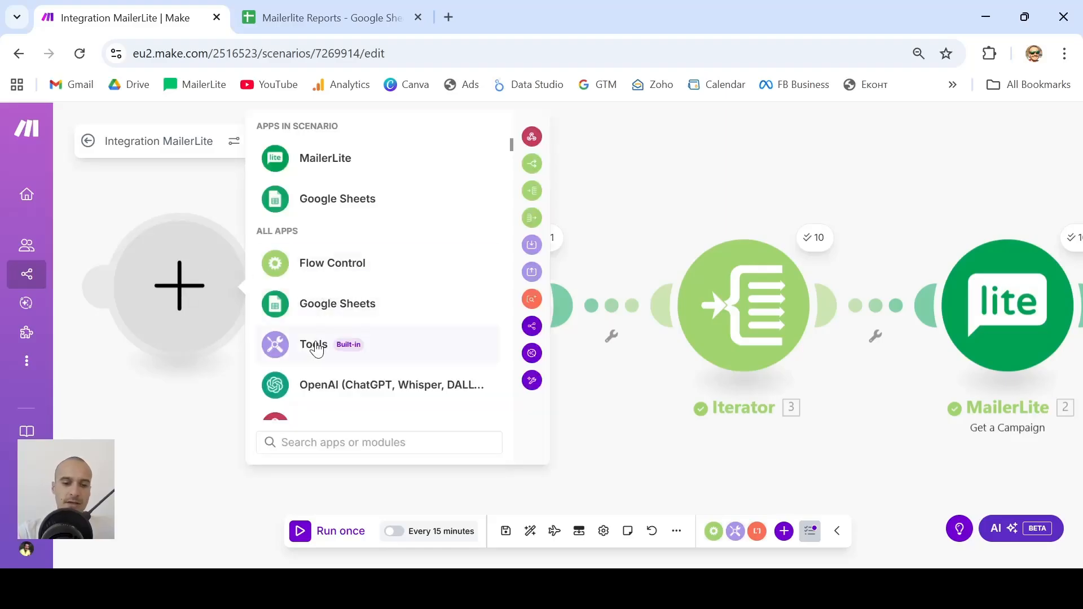
text(0)
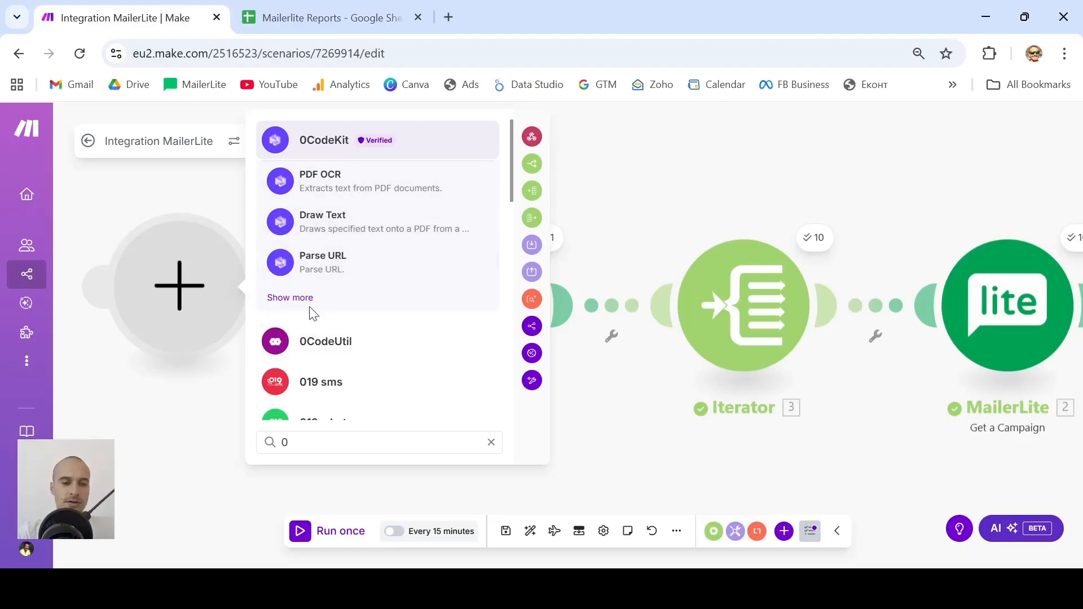
click(297, 297)
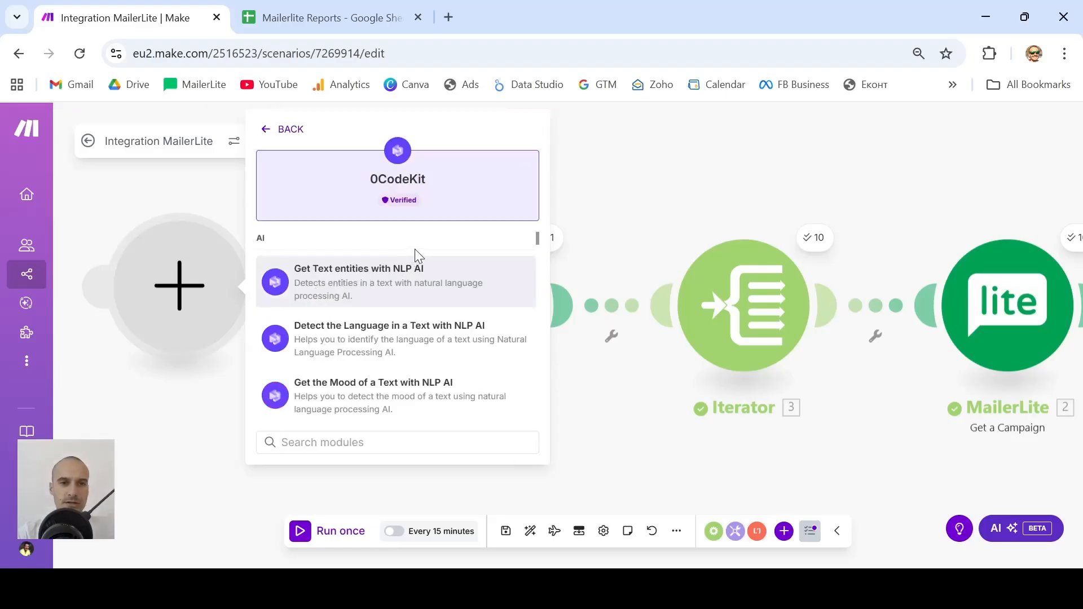
scroll(416, 252, down, 2)
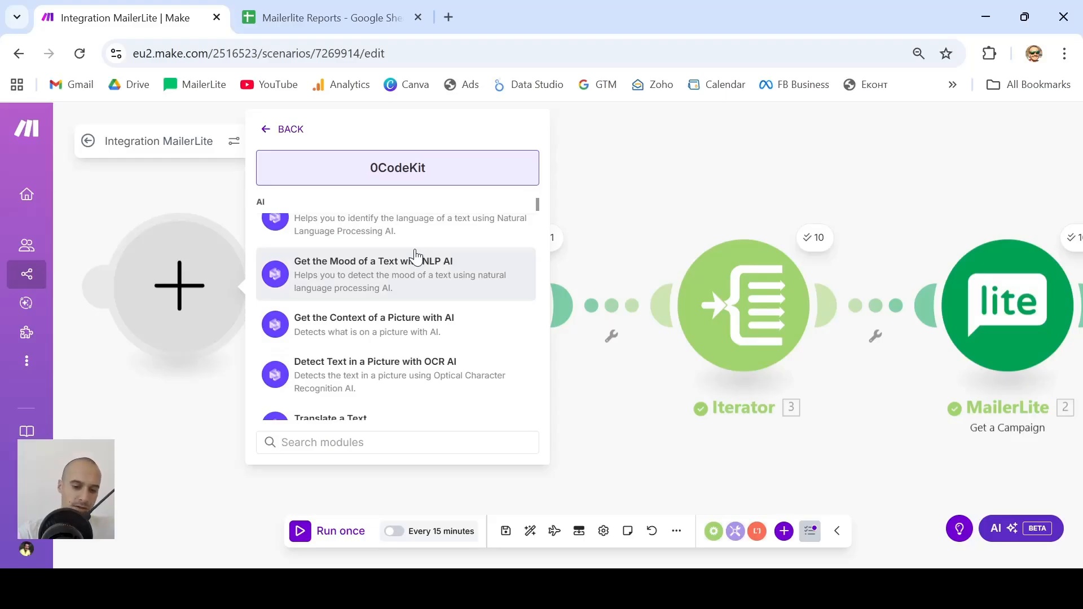
text(ja)
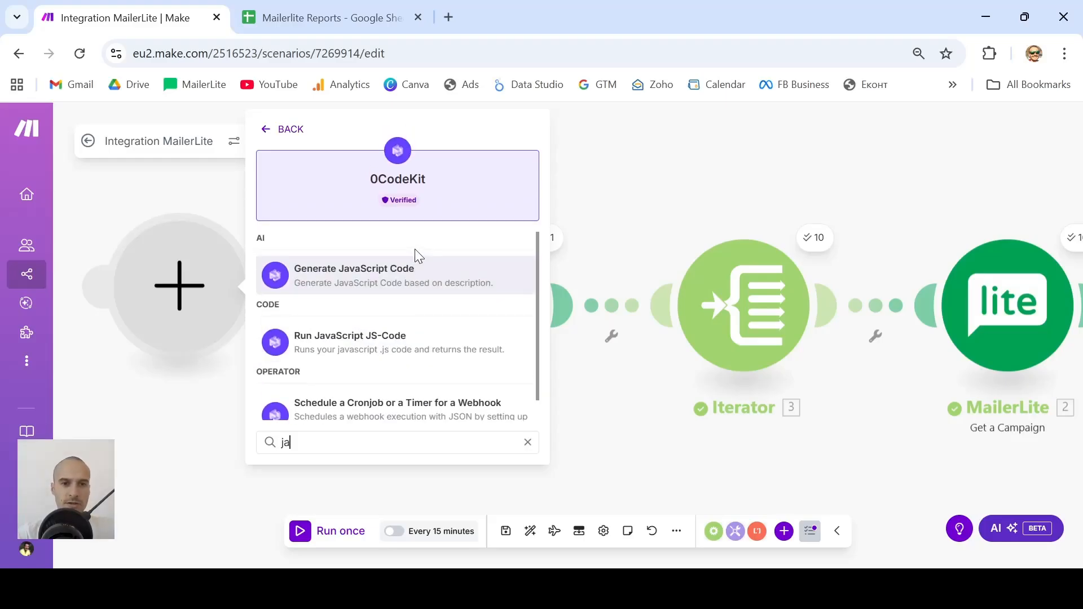
click(332, 356)
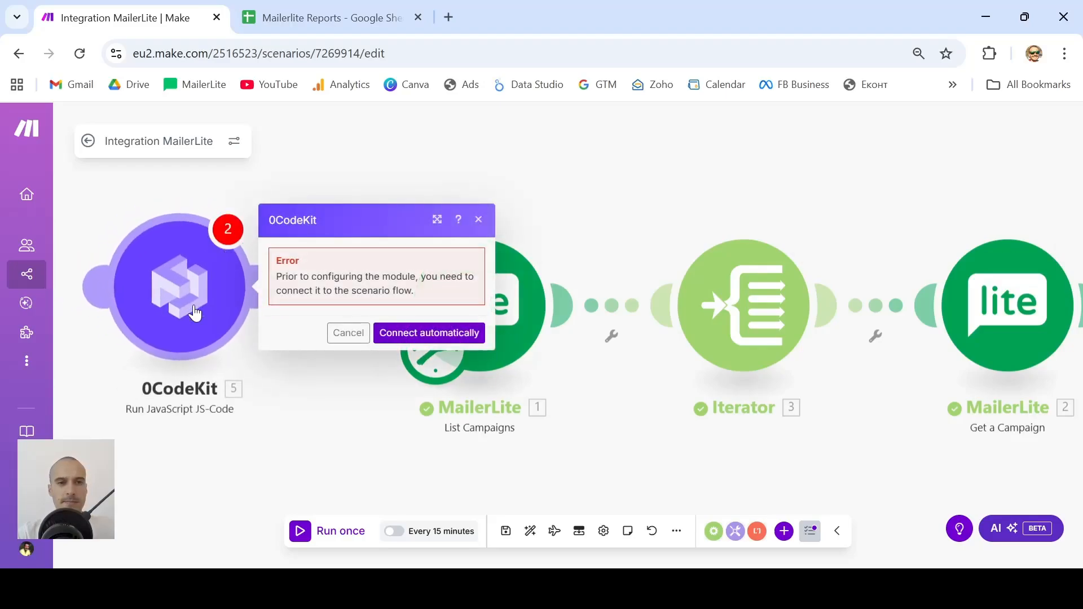
click(438, 338)
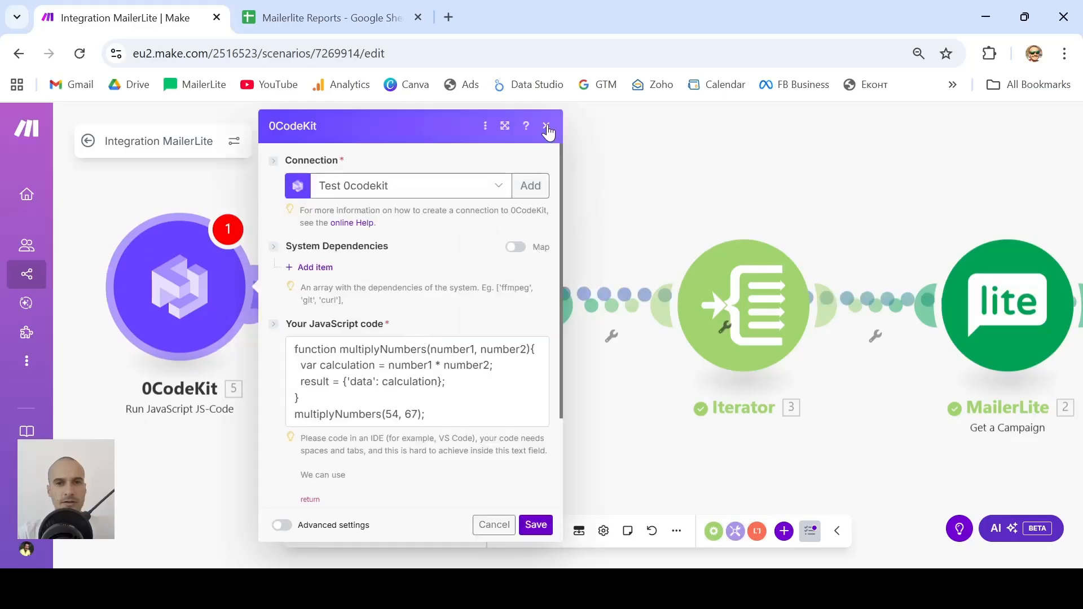
- Unlink 0CodeKit from MailerLite List Campaigns, make 0CodeKit the scenario's starting module, and connect its output to List Campaigns
click(546, 127)
click(346, 305)
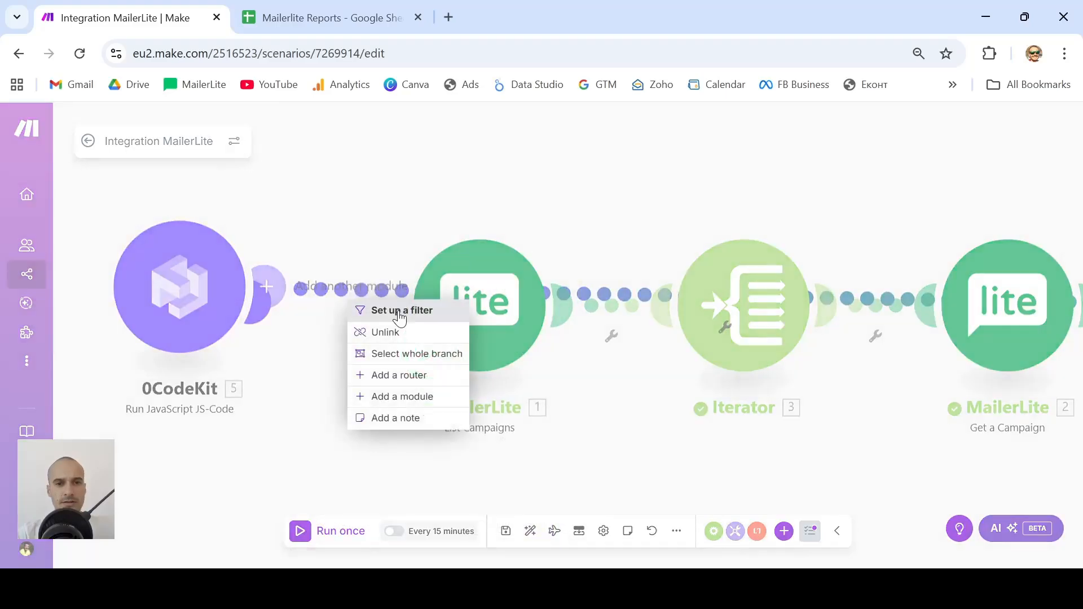
click(389, 333)
drag(422, 369, 179, 299)
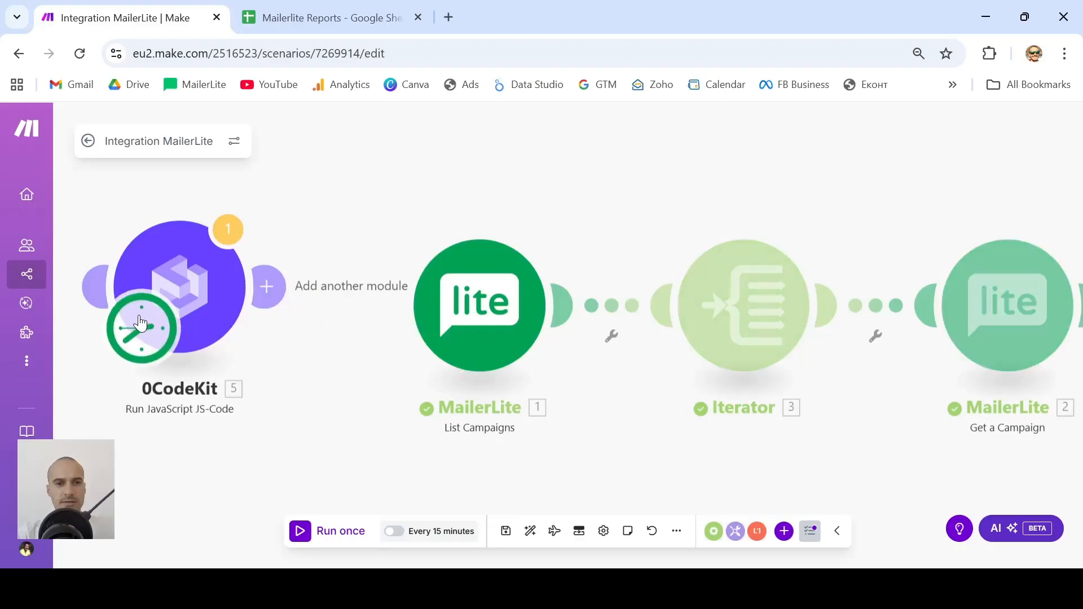
drag(272, 288, 394, 306)
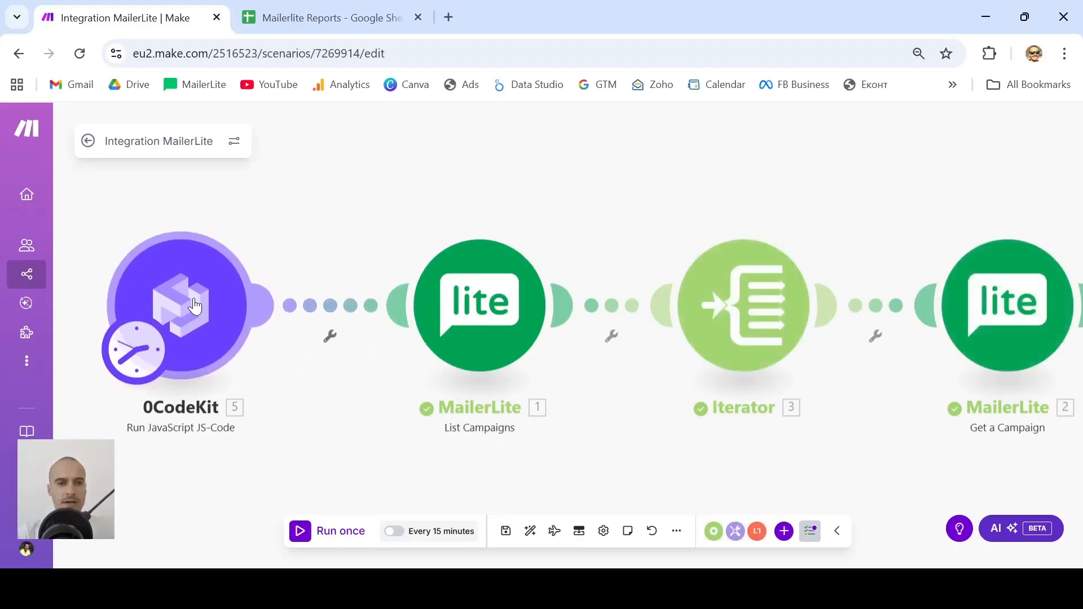
- Replace the 0CodeKit module's sample JavaScript with the copied script that returns the previous month's startDate and endDate
click(207, 310)
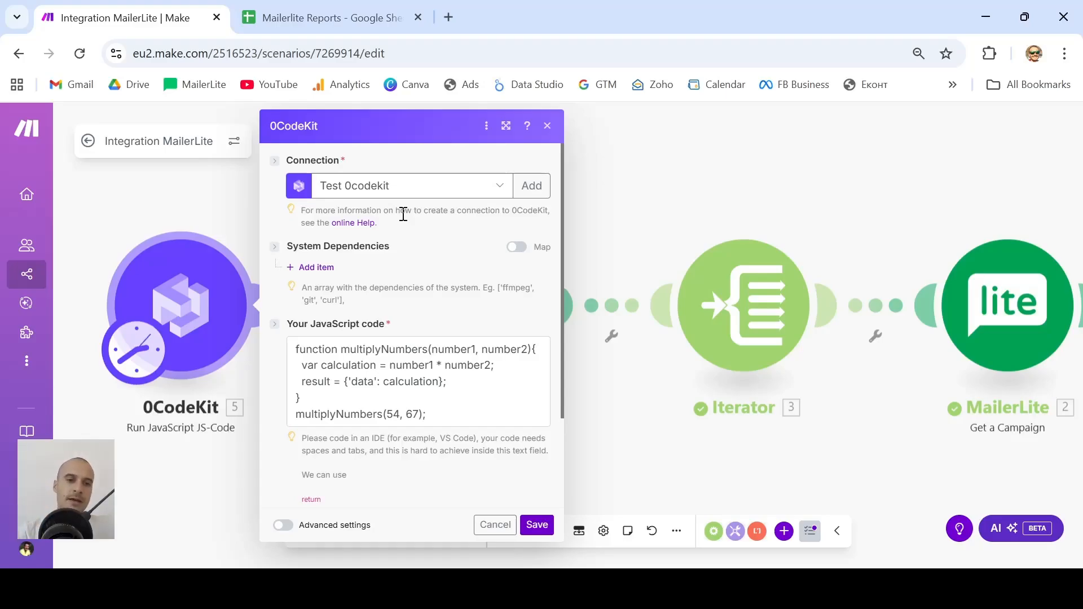
click(443, 411)
triple_click(449, 410)
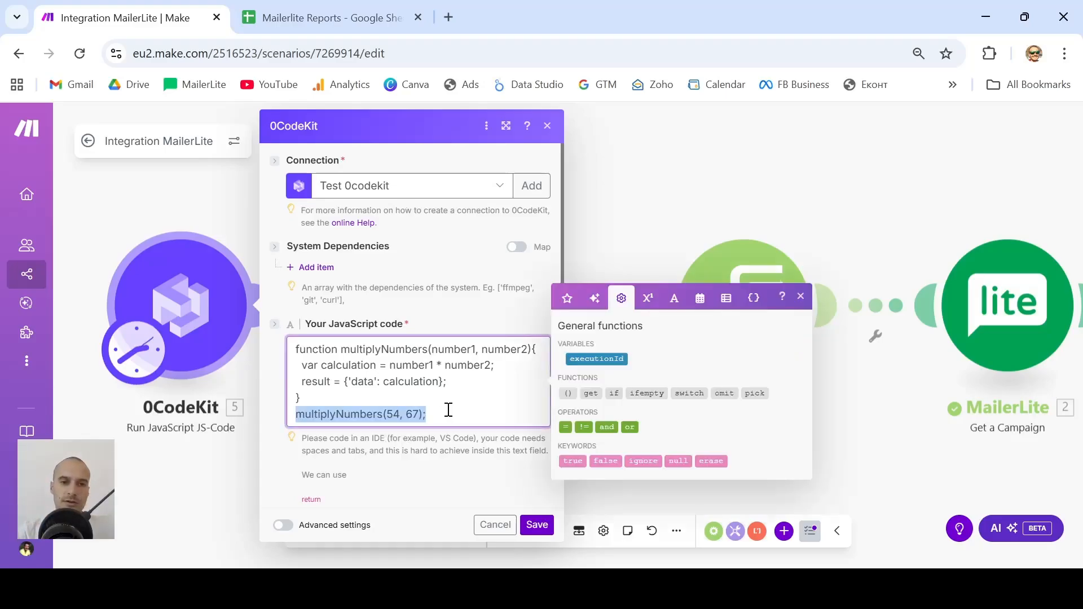
key(ctrl+a)
key(BackSpace)
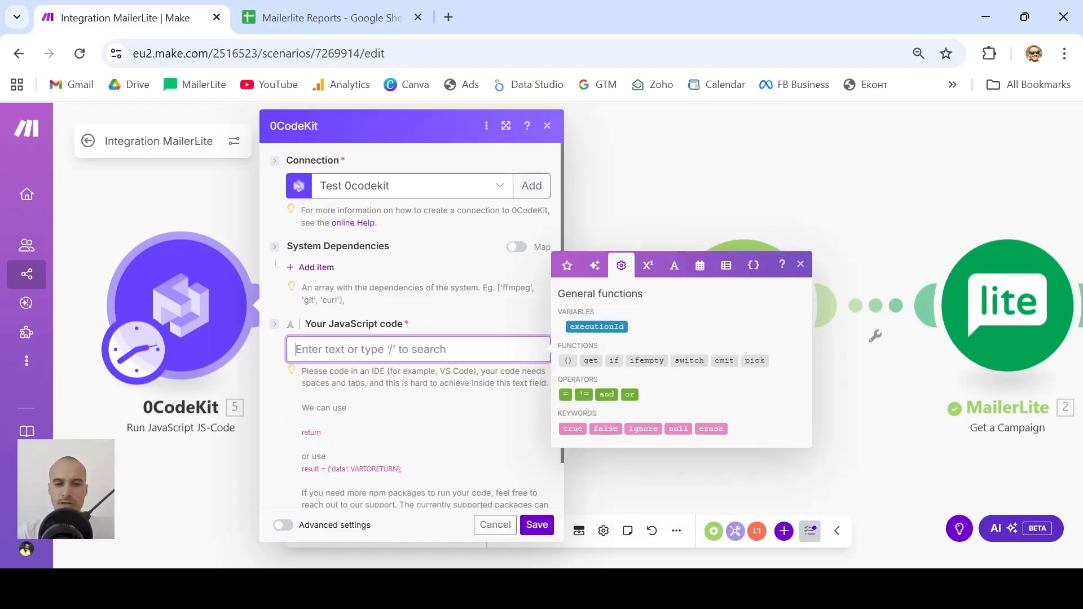
key(alt+Tab)
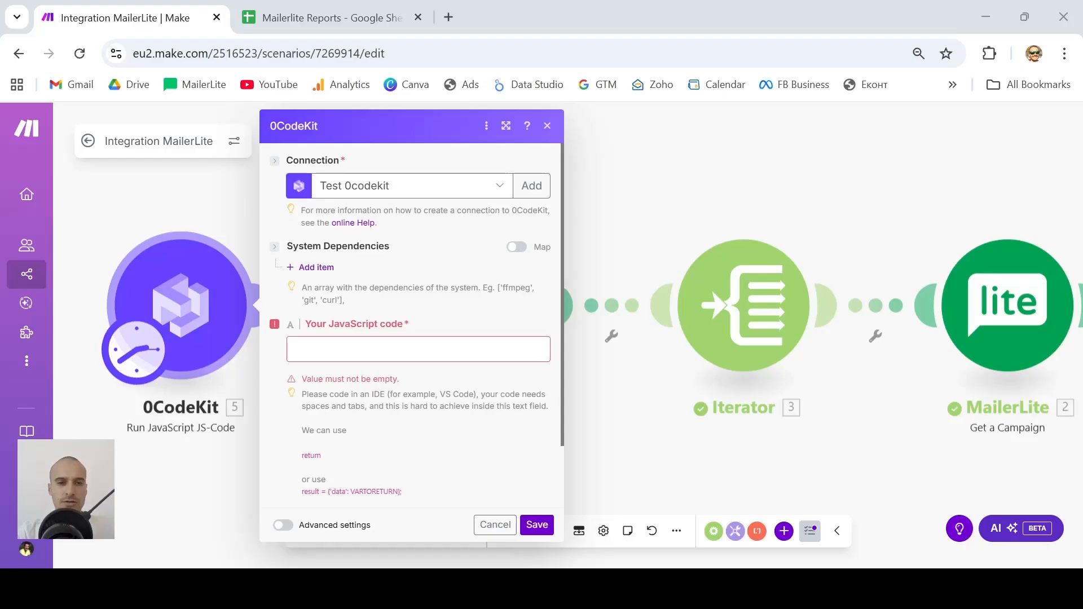
key(alt+Tab)
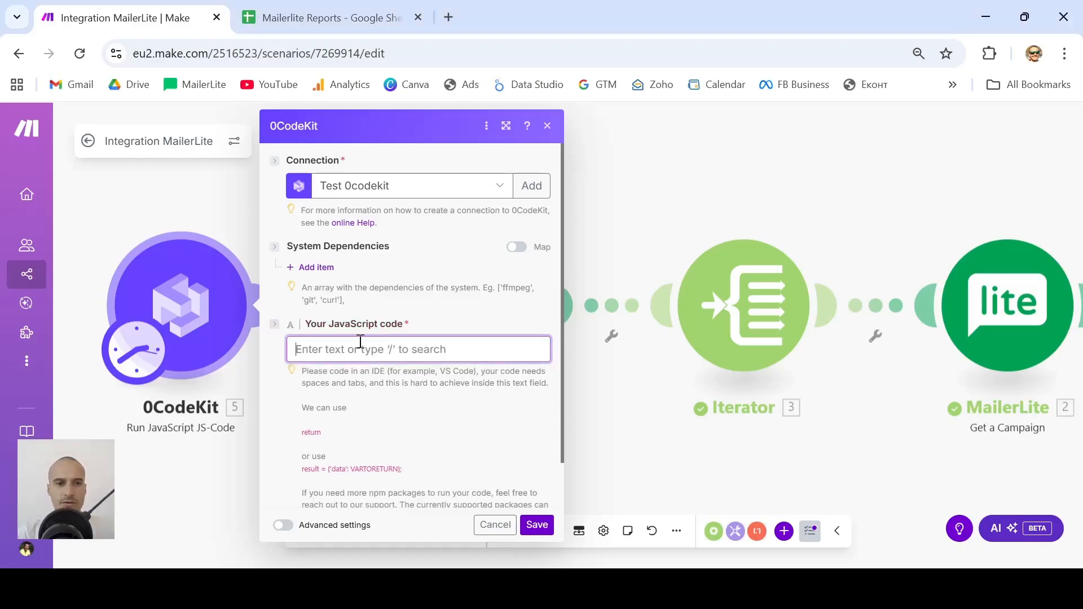
click(328, 346)
key(ctrl+v)
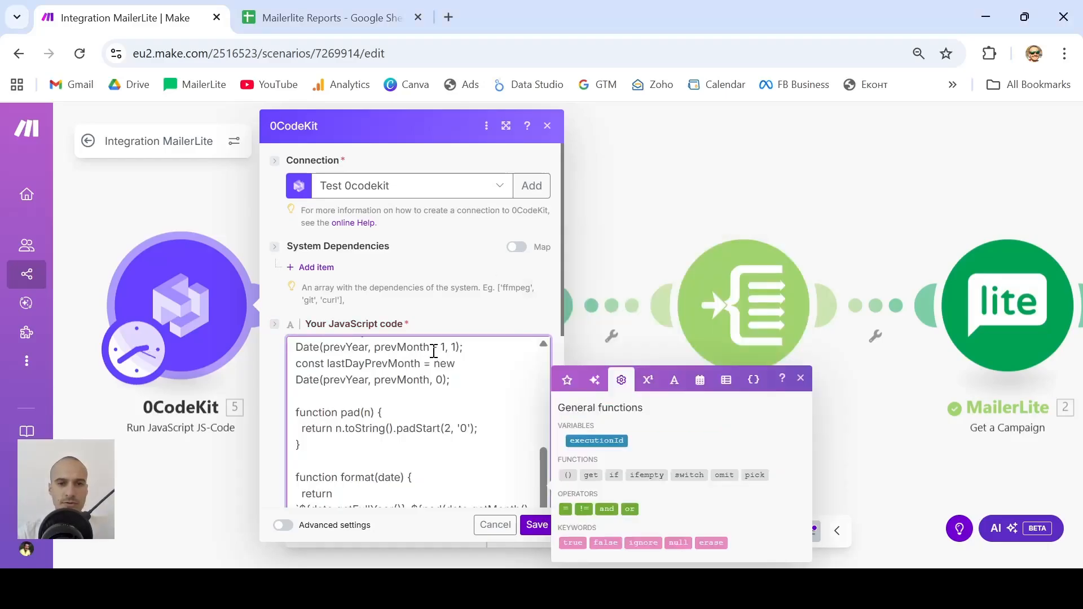
- Review the pasted script from the current-month constants to the returned dates, and save the 0CodeKit module's settings
scroll(484, 281, down, 2)
scroll(485, 281, down, 2)
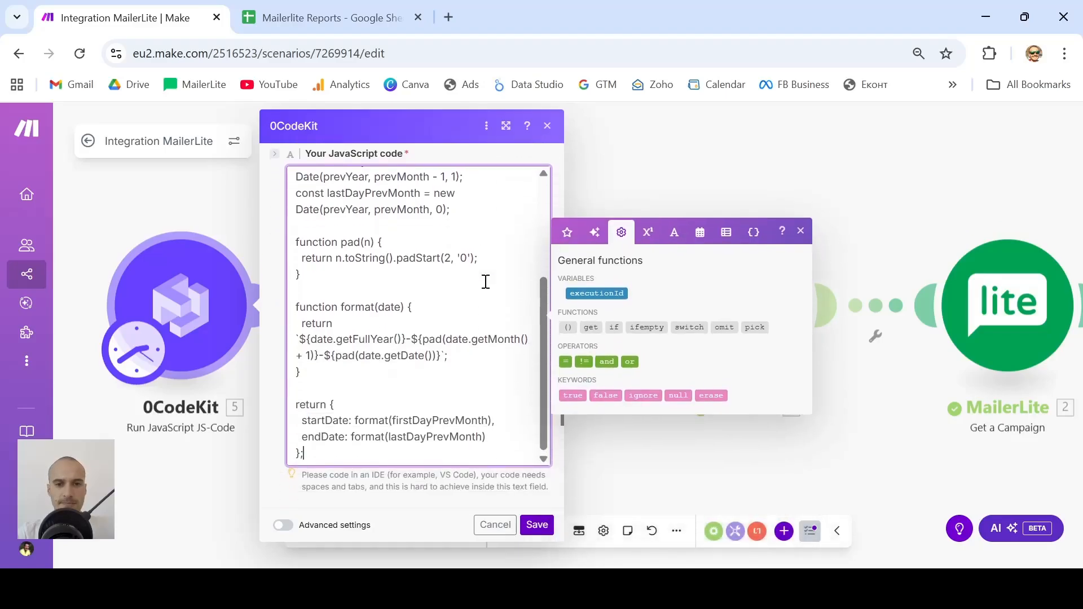
scroll(485, 281, up, 5)
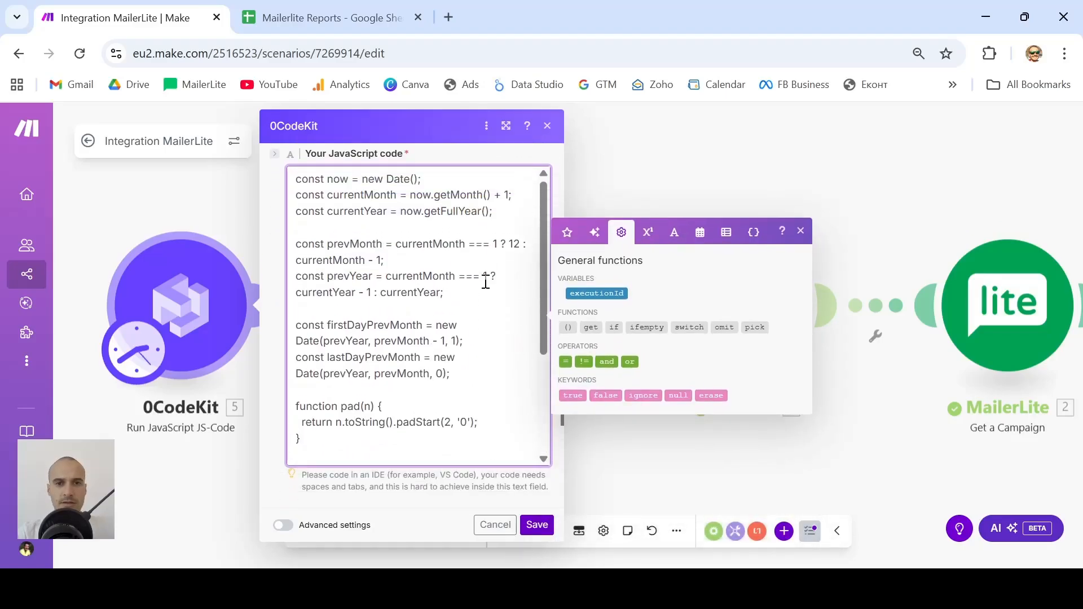
scroll(485, 281, down, 2)
scroll(486, 281, up, 2)
scroll(486, 282, down, 5)
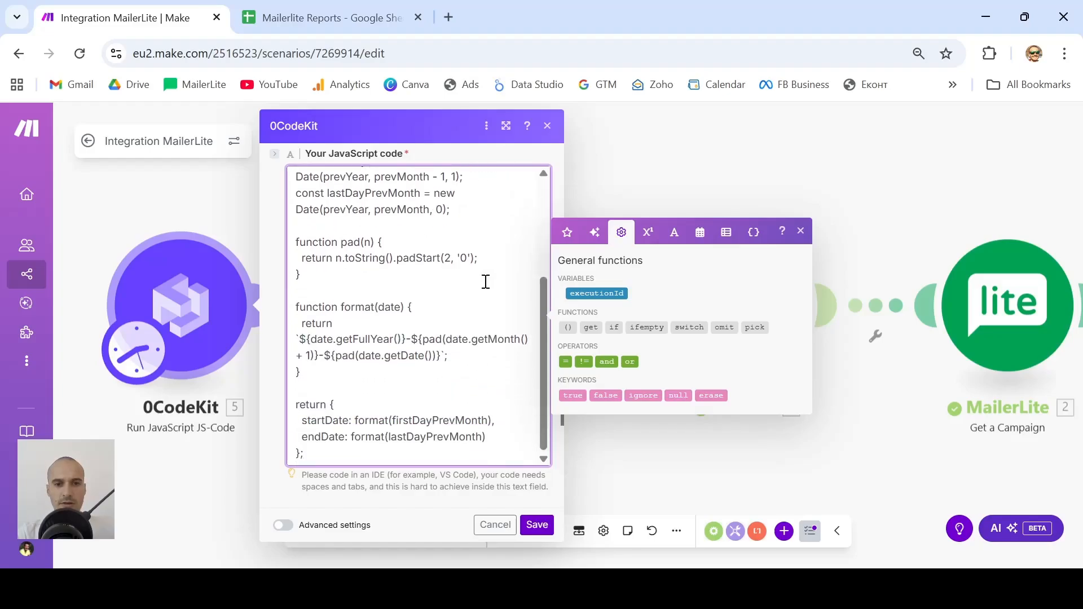
click(443, 525)
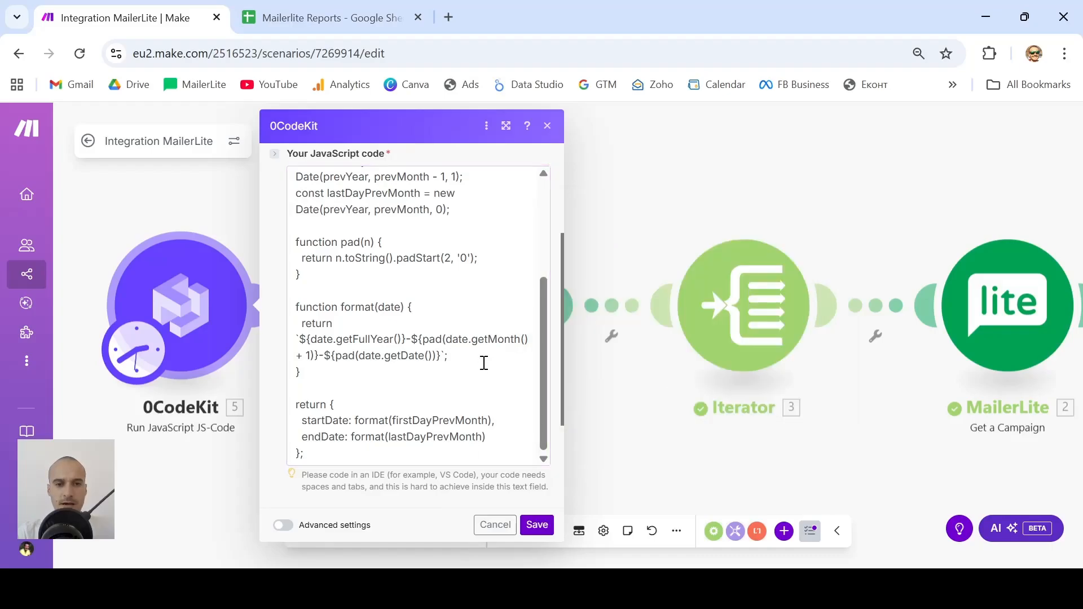
scroll(484, 363, up, 3)
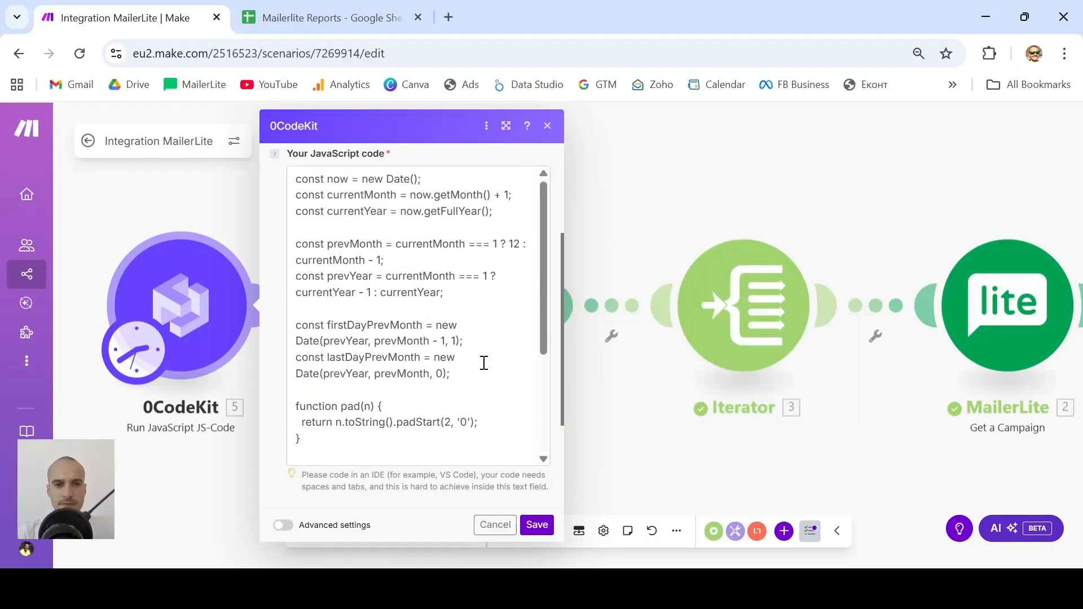
scroll(484, 363, down, 3)
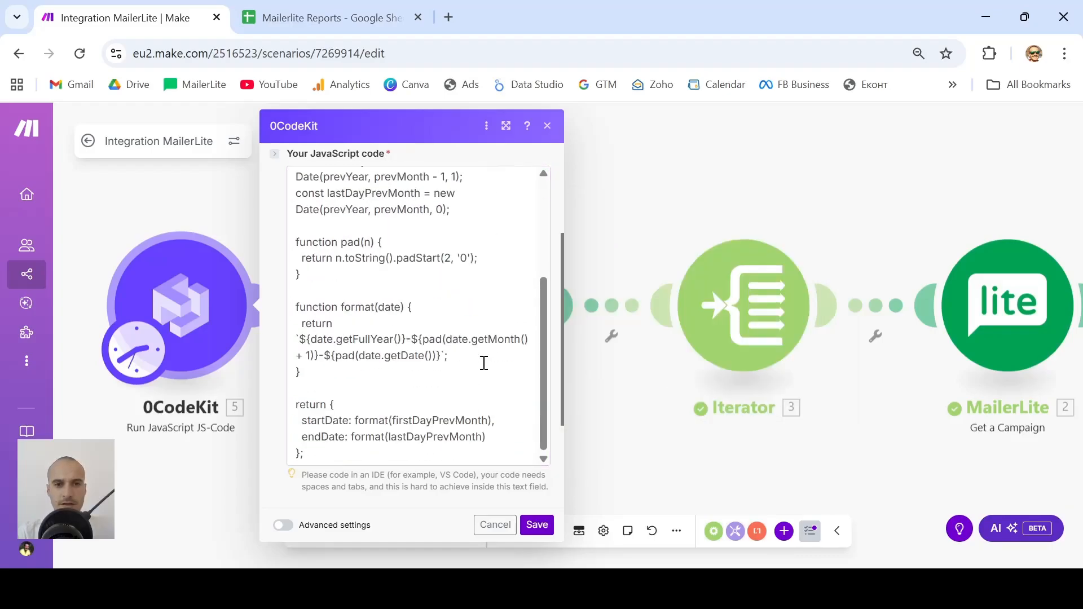
click(541, 527)
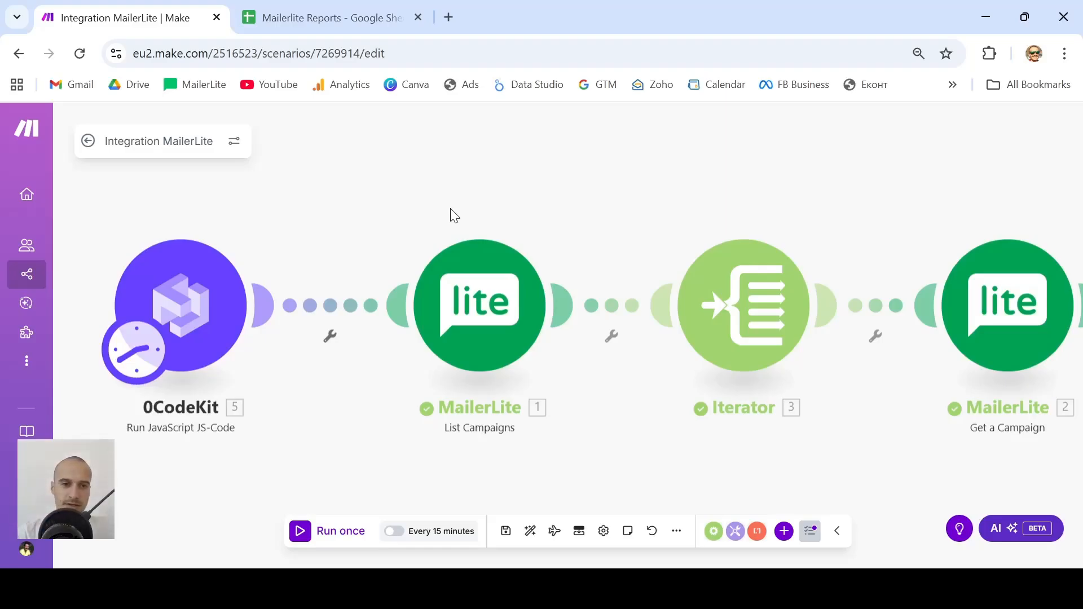
- Reread the saved date script in the 0CodeKit module and inspect the startDate and endDate output of its run
click(211, 326)
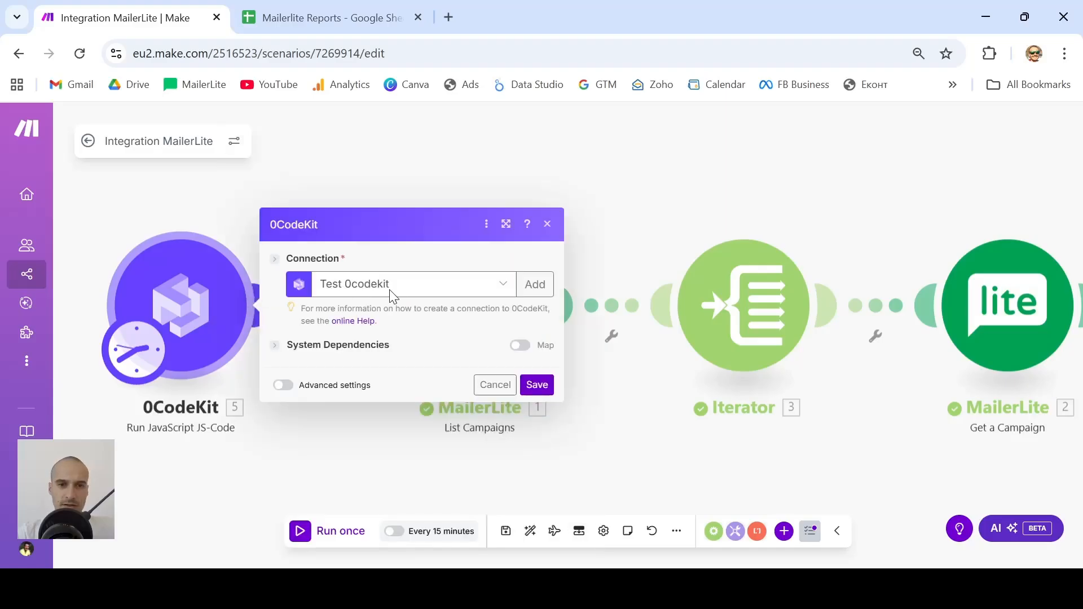
scroll(438, 299, down, 1)
scroll(439, 299, down, 3)
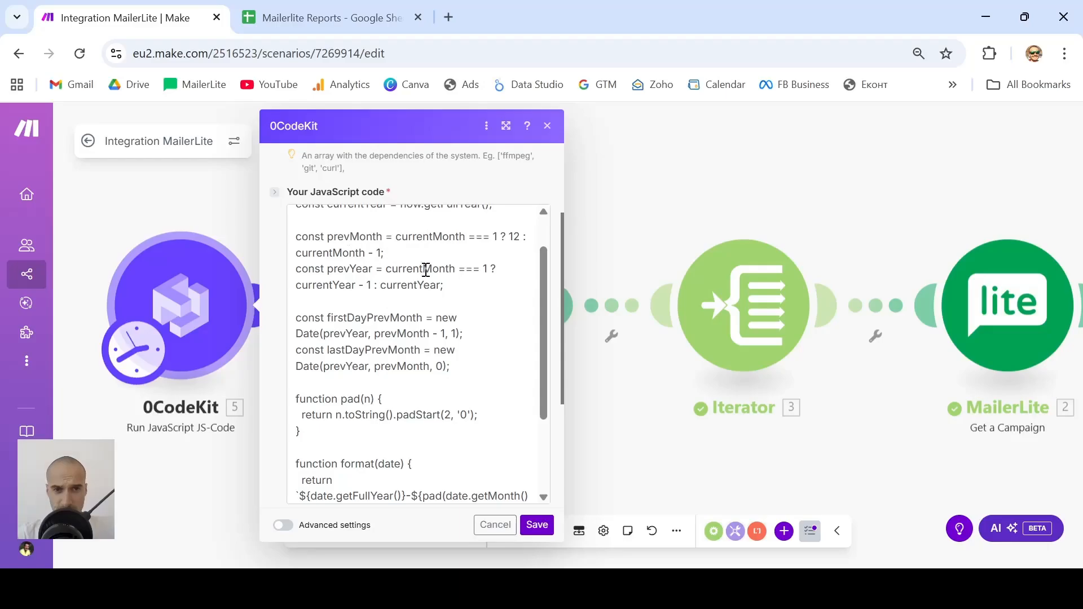
scroll(457, 346, down, 2)
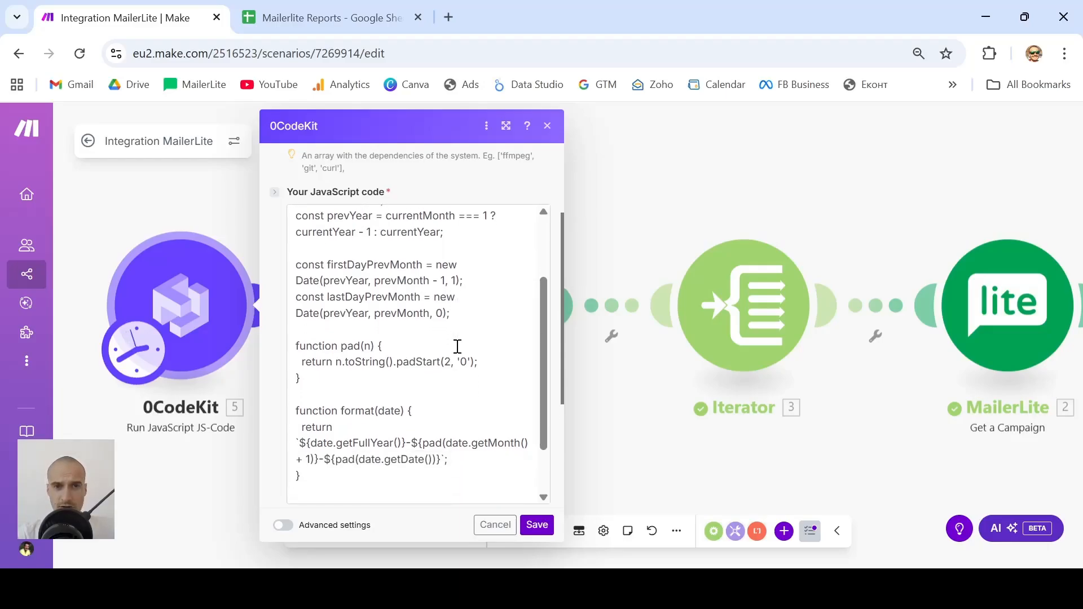
scroll(457, 346, down, 1)
scroll(457, 346, down, 1)
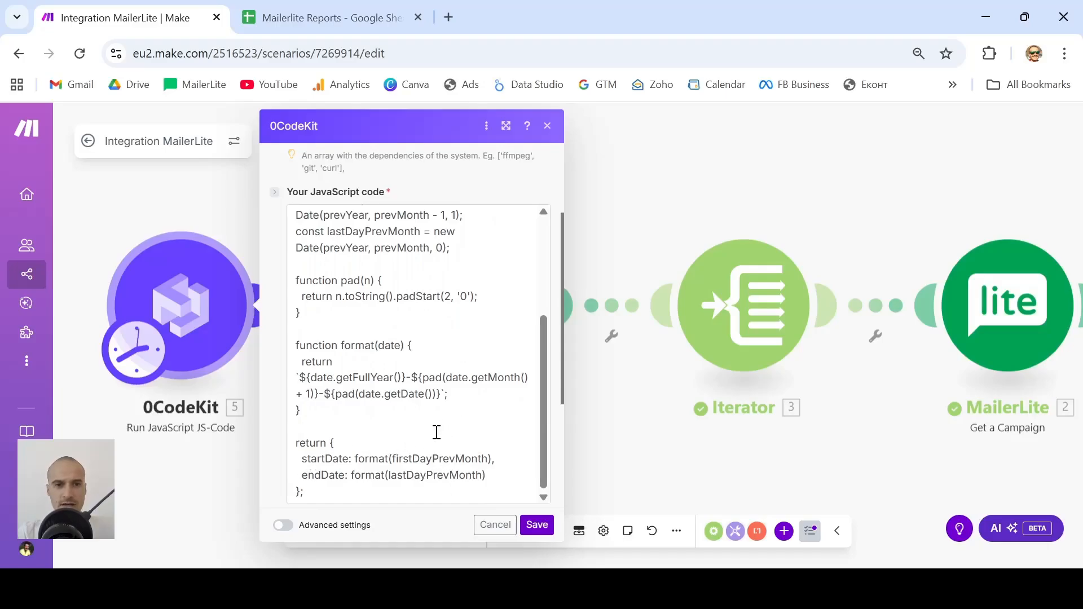
click(548, 127)
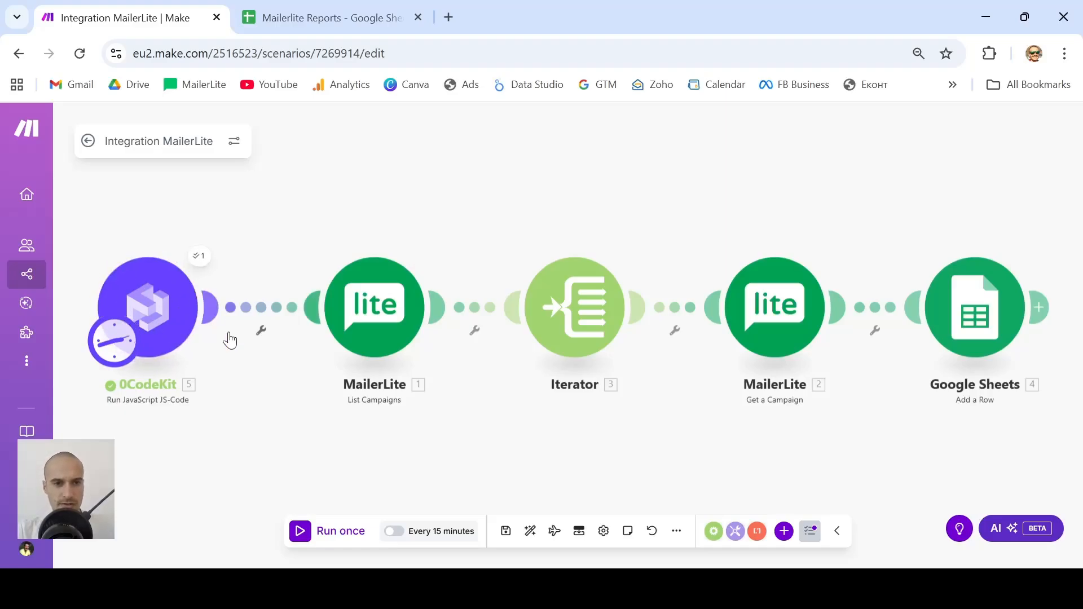
click(199, 257)
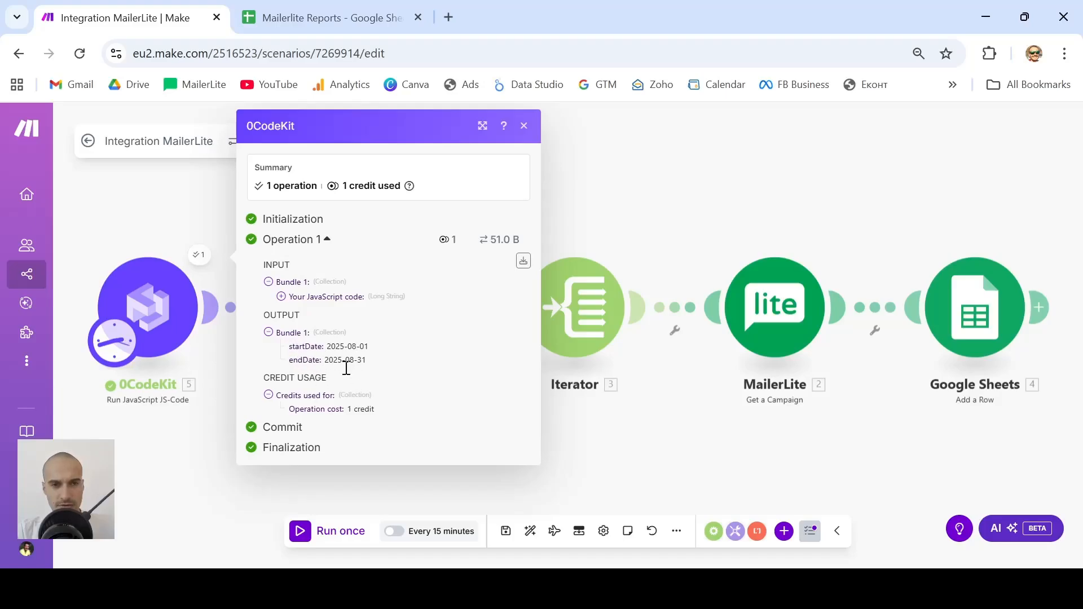
click(524, 126)
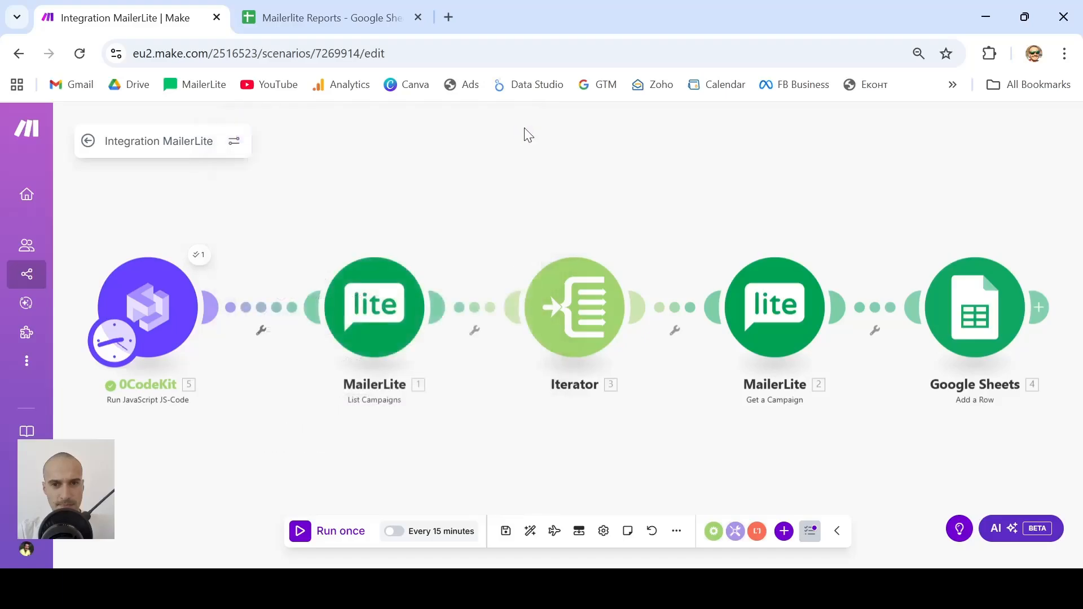
- Set up a filter between MailerLite List Campaigns and the Iterator, labelled "Previous month"
click(474, 335)
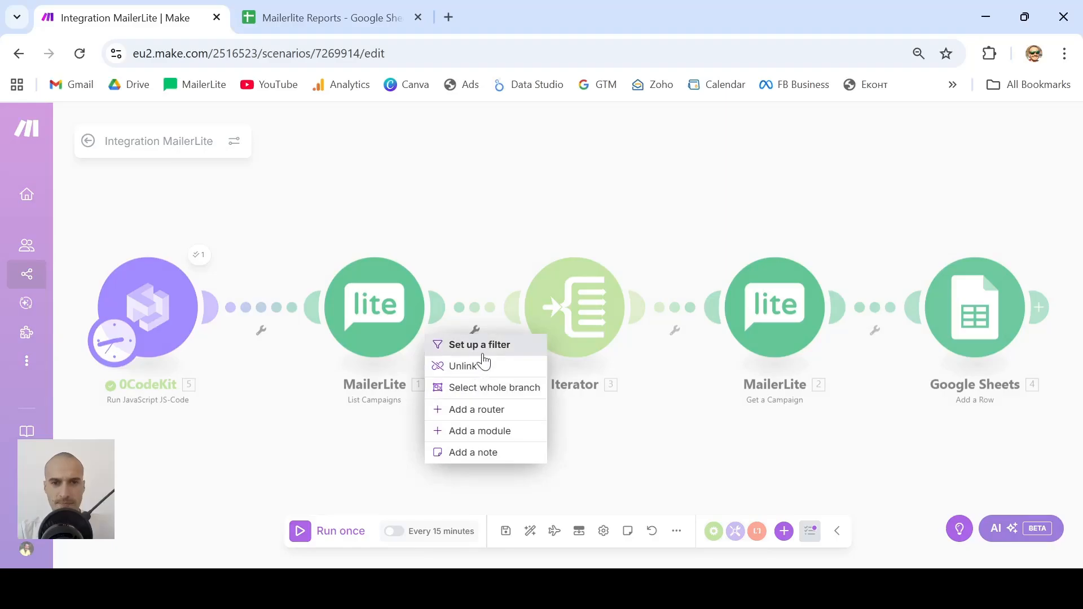
click(485, 354)
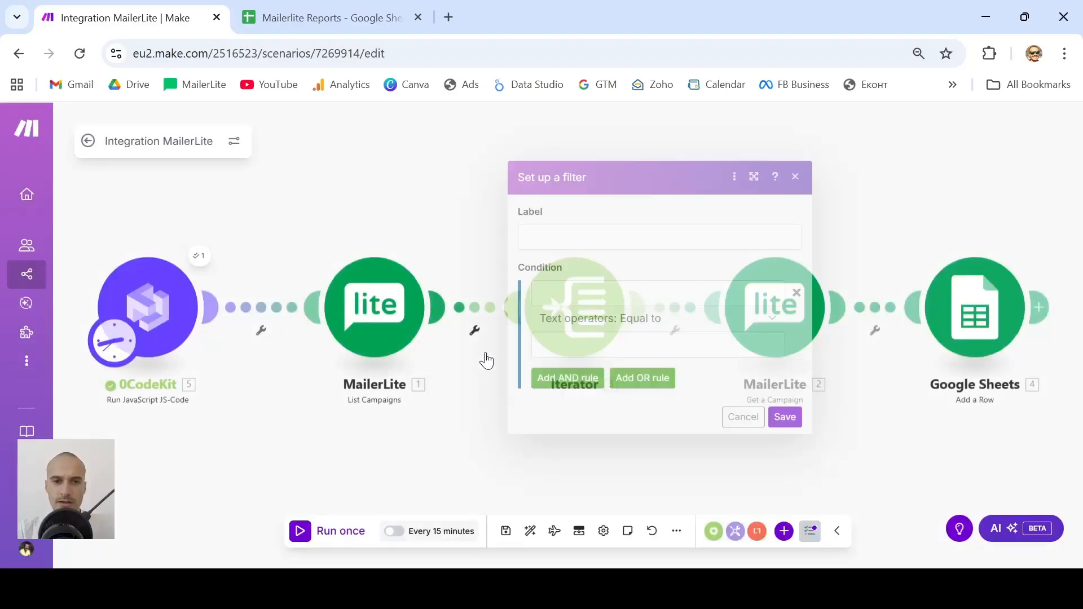
click(622, 235)
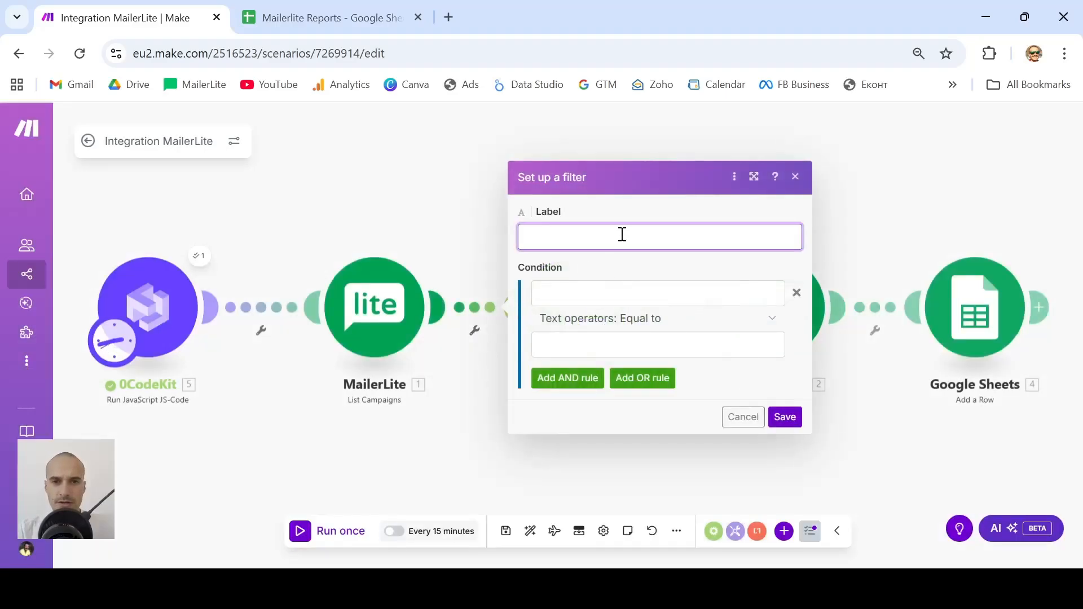
text(Previous month)
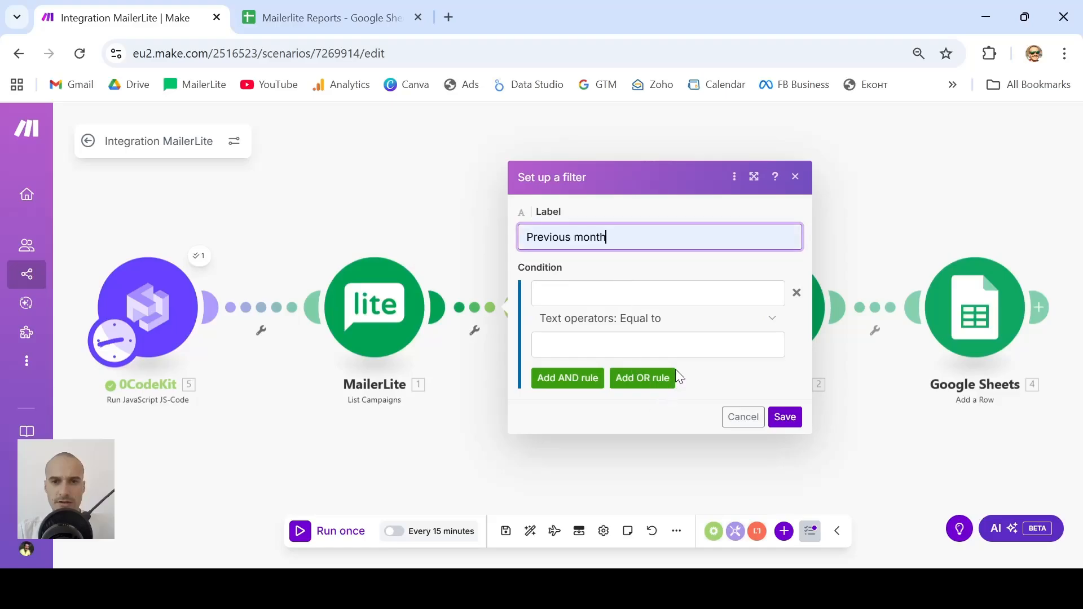
- Find the List Campaigns "Started At" value and map it as the first operand of the Previous month filter's condition
click(628, 294)
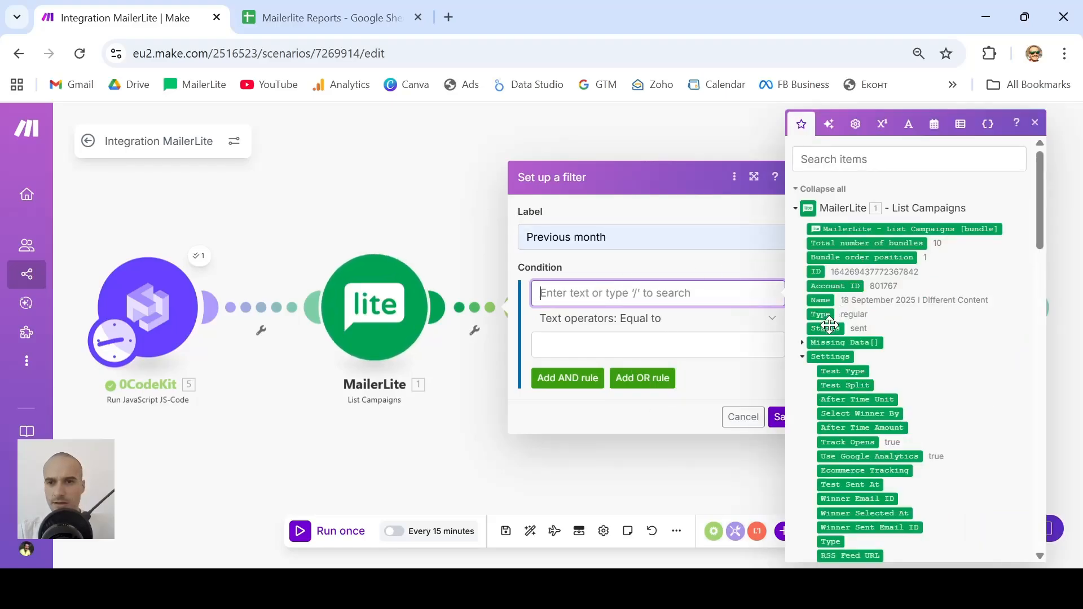
click(846, 158)
text(s)
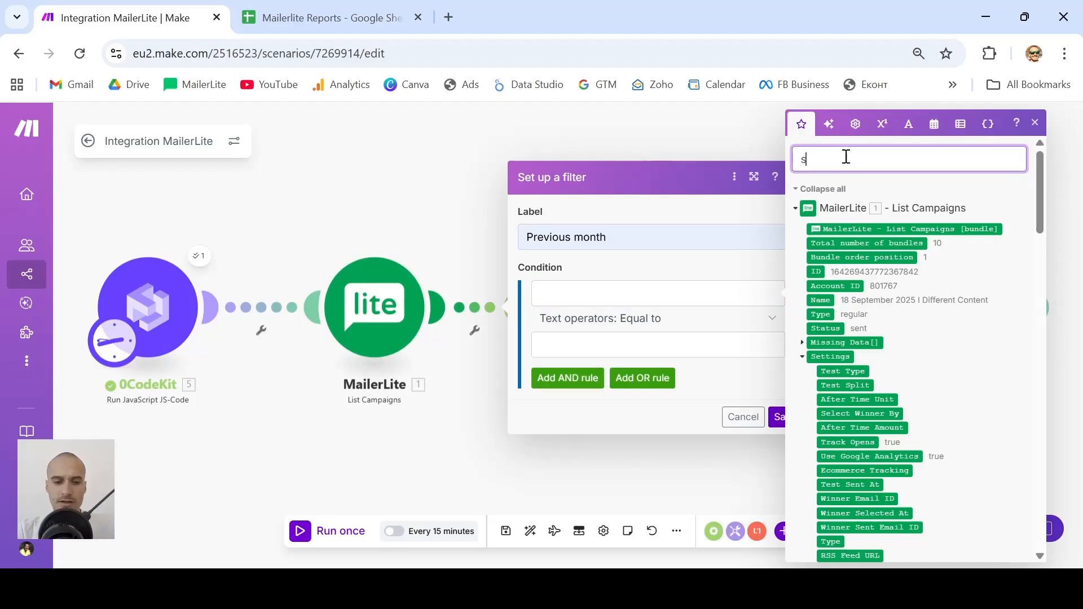
text(tarted)
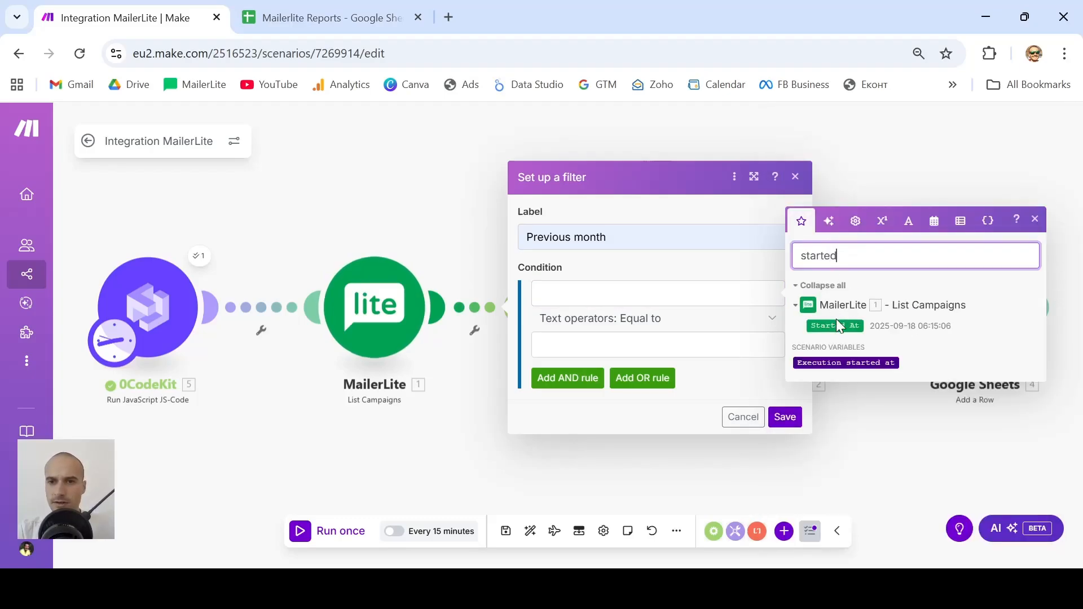
click(829, 326)
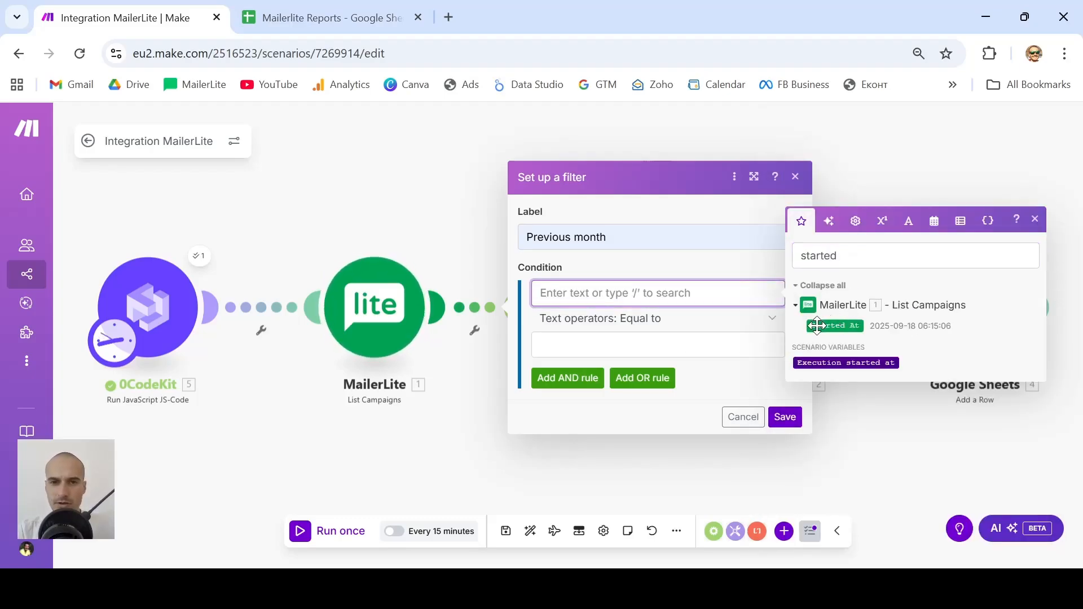
drag(839, 325, 641, 294)
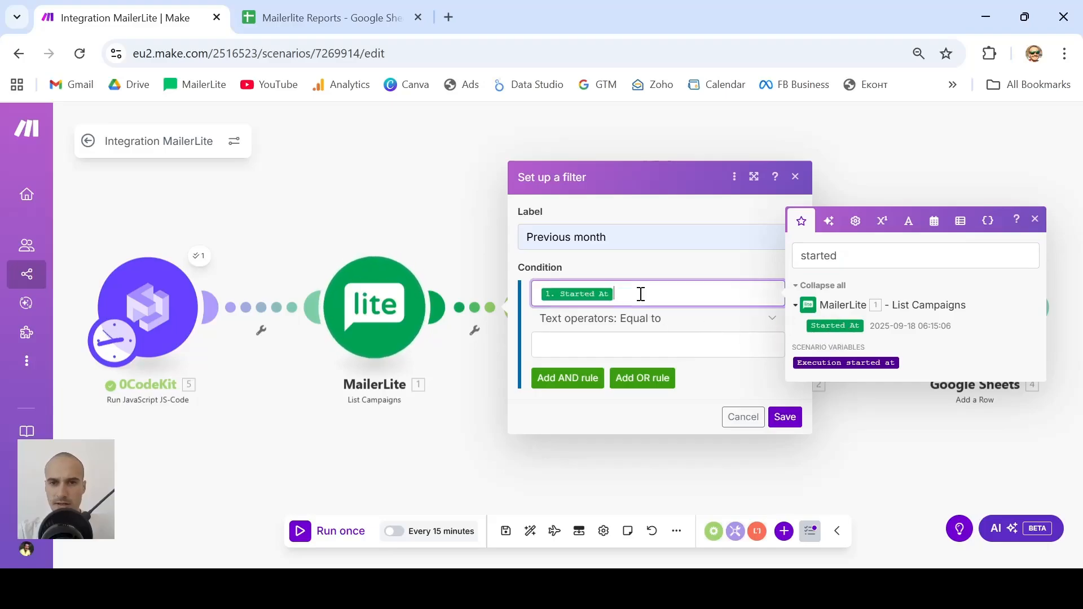
- Set the Previous month filter's comparison on Started At to the datetime operator "Later than or equal to"
click(699, 343)
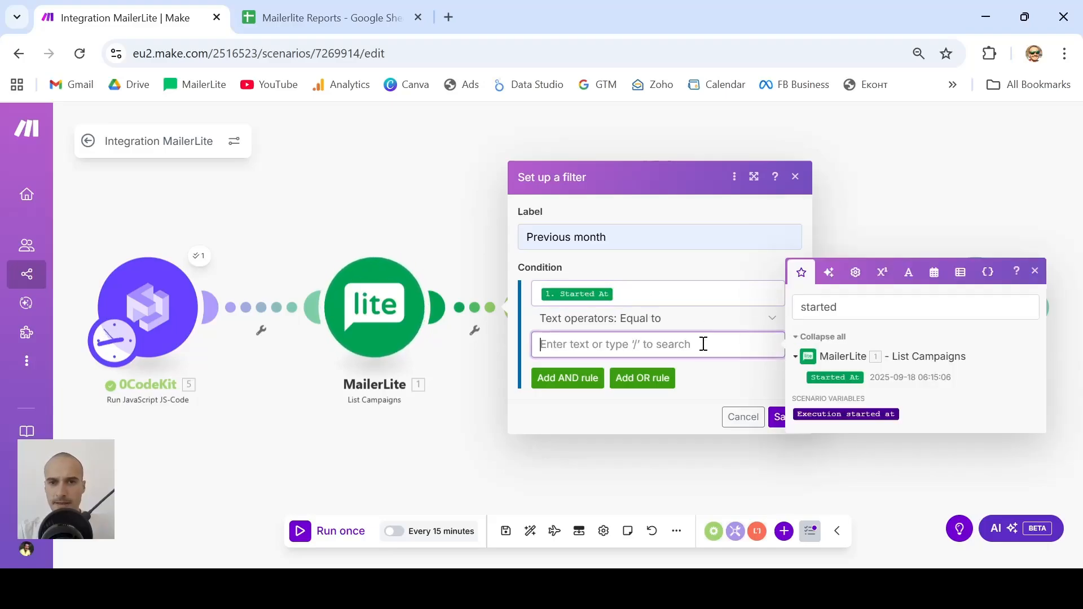
click(750, 320)
scroll(648, 406, down, 4)
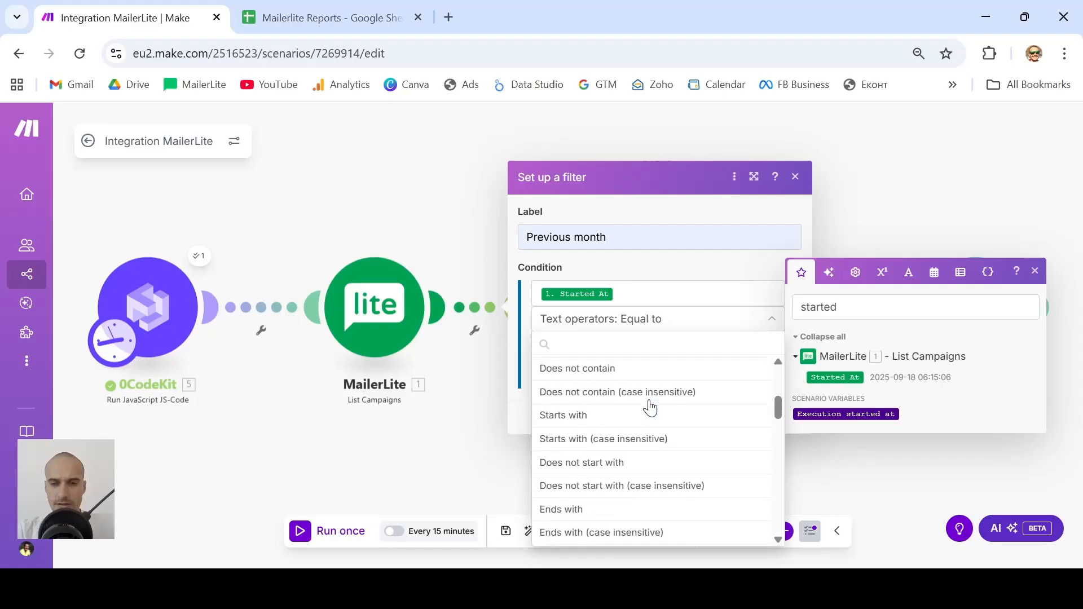
scroll(650, 407, down, 5)
scroll(650, 407, down, 1)
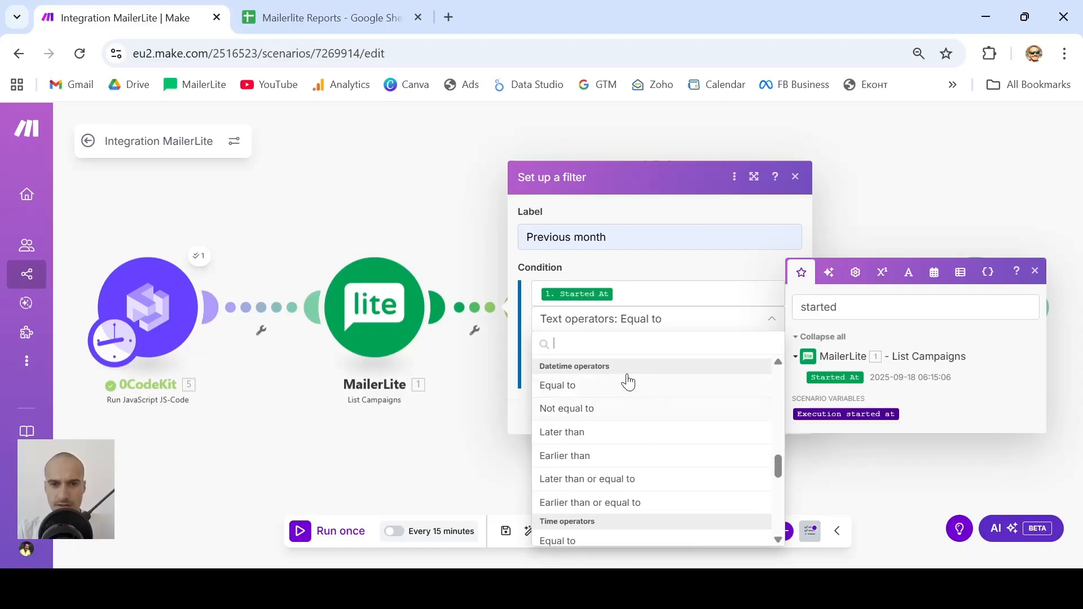
key(alt+Tab)
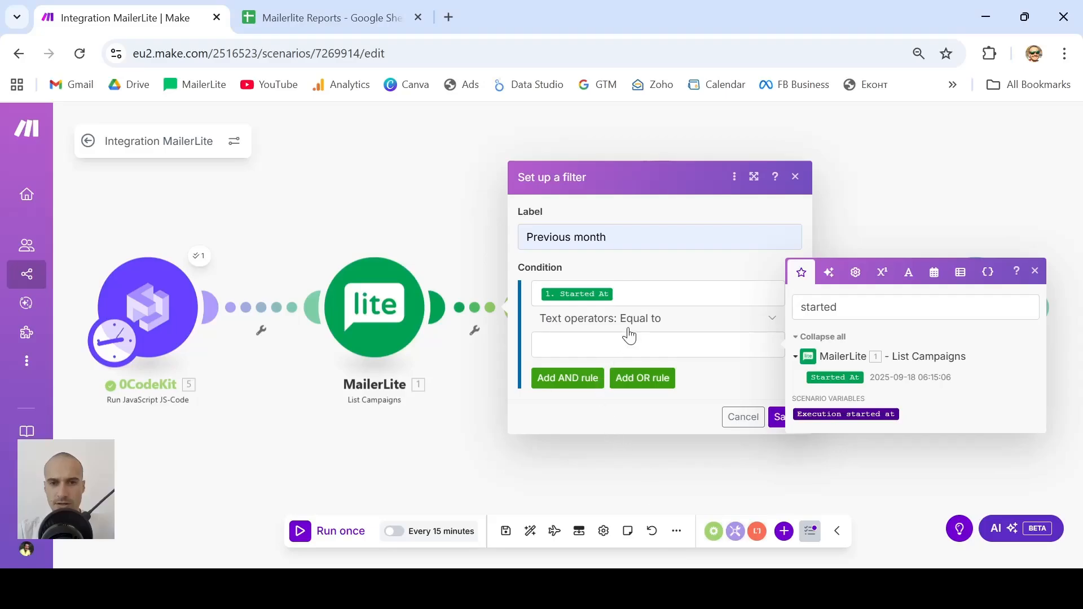
click(717, 327)
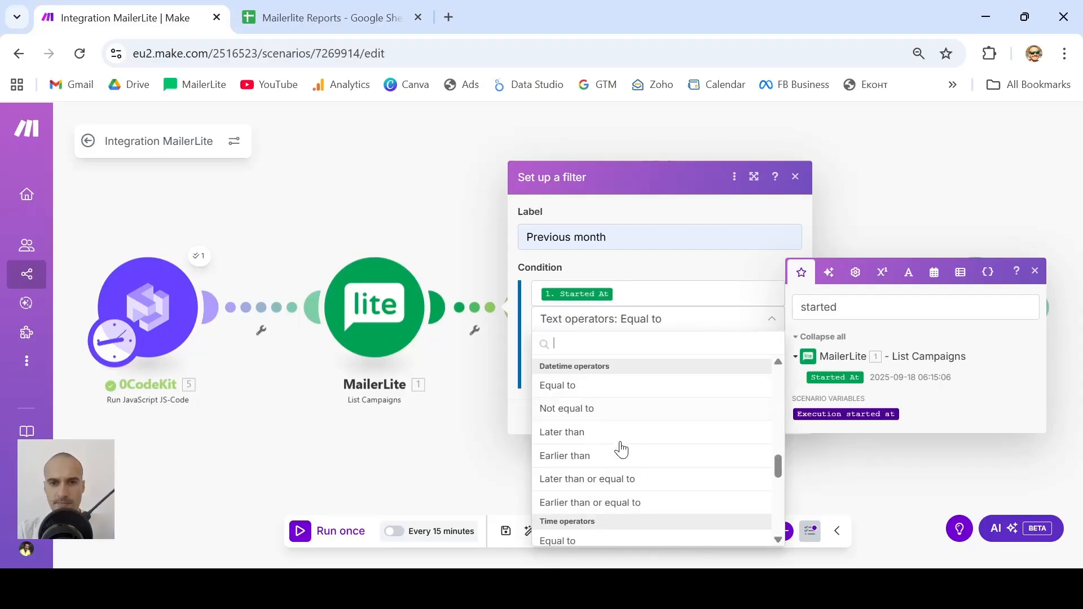
click(607, 484)
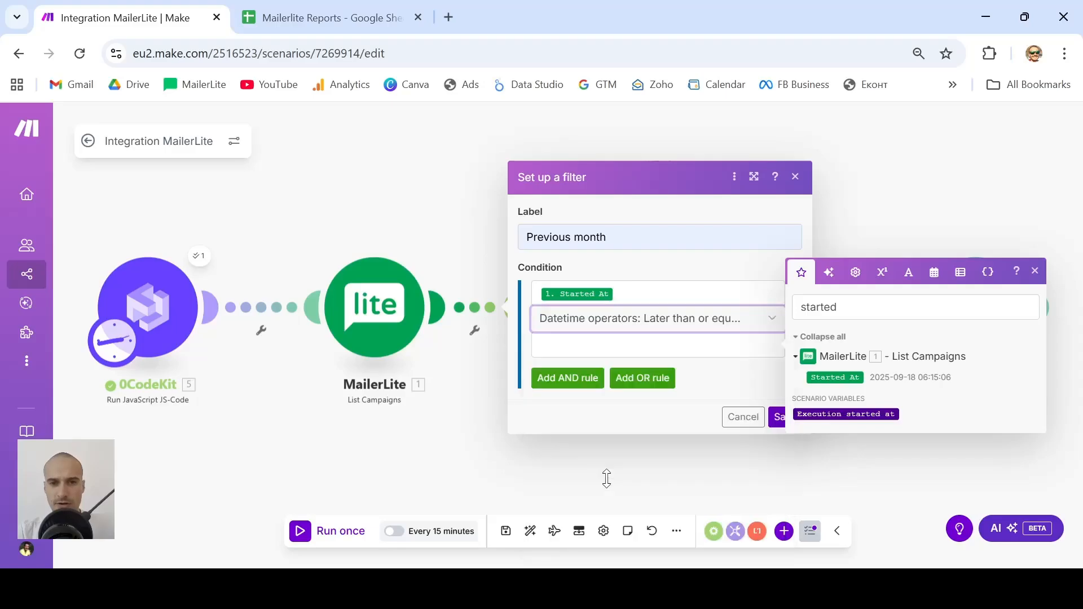
- Map the 0CodeKit startDate value as the comparison value of the filter's first rule
click(629, 350)
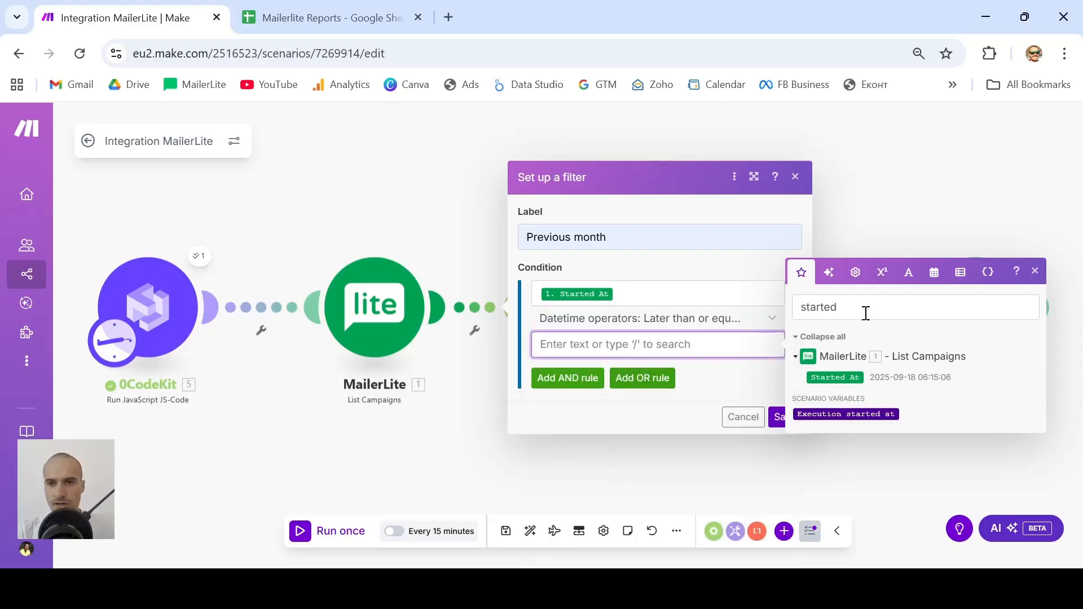
drag(865, 313, 790, 320)
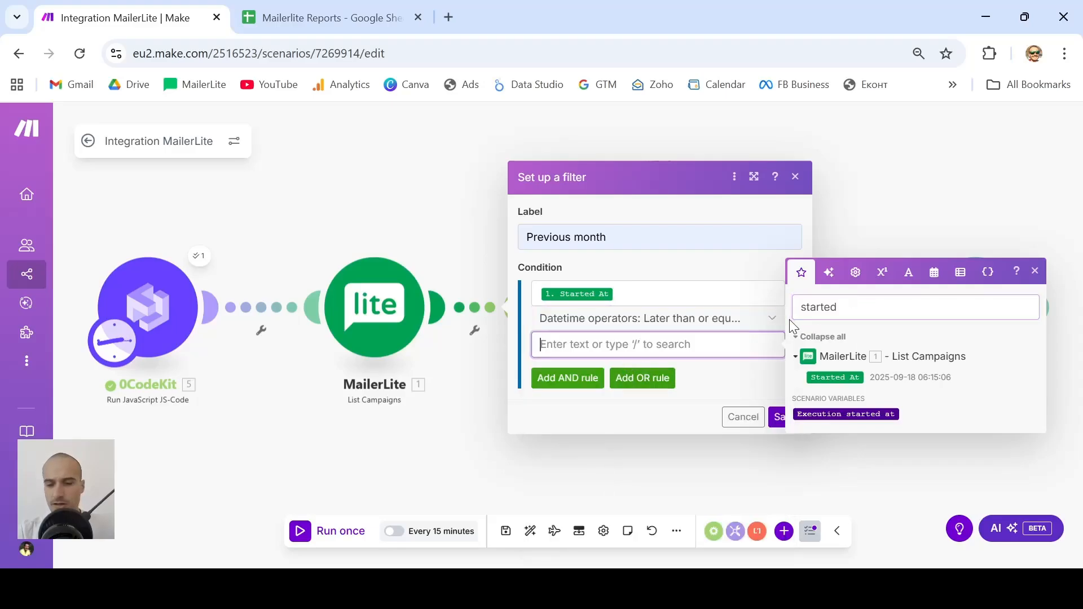
double_click(830, 310)
key(BackSpace)
scroll(873, 461, down, 20)
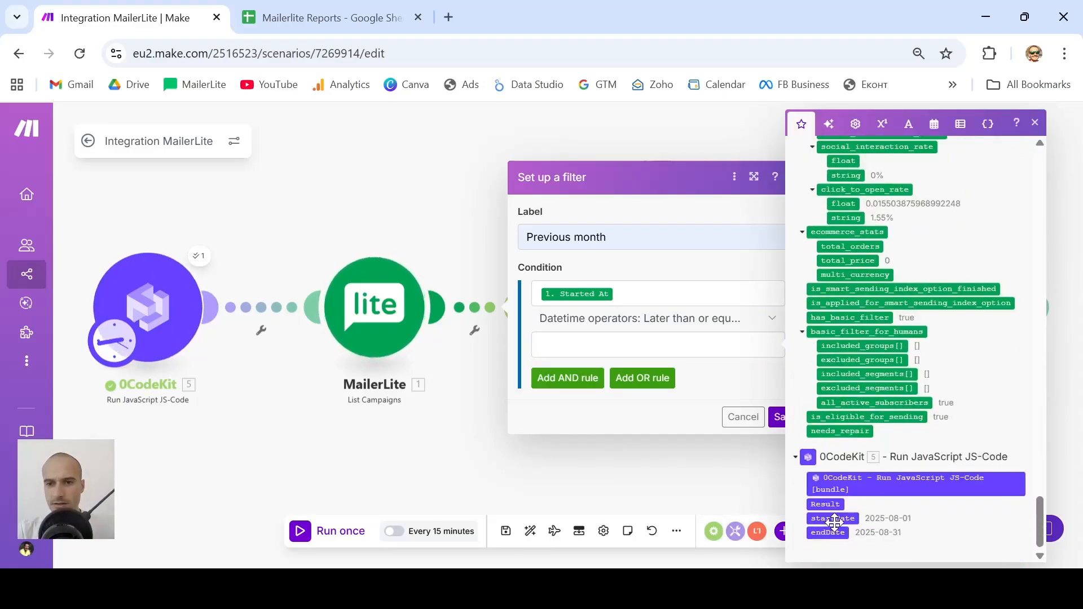
drag(839, 518, 586, 348)
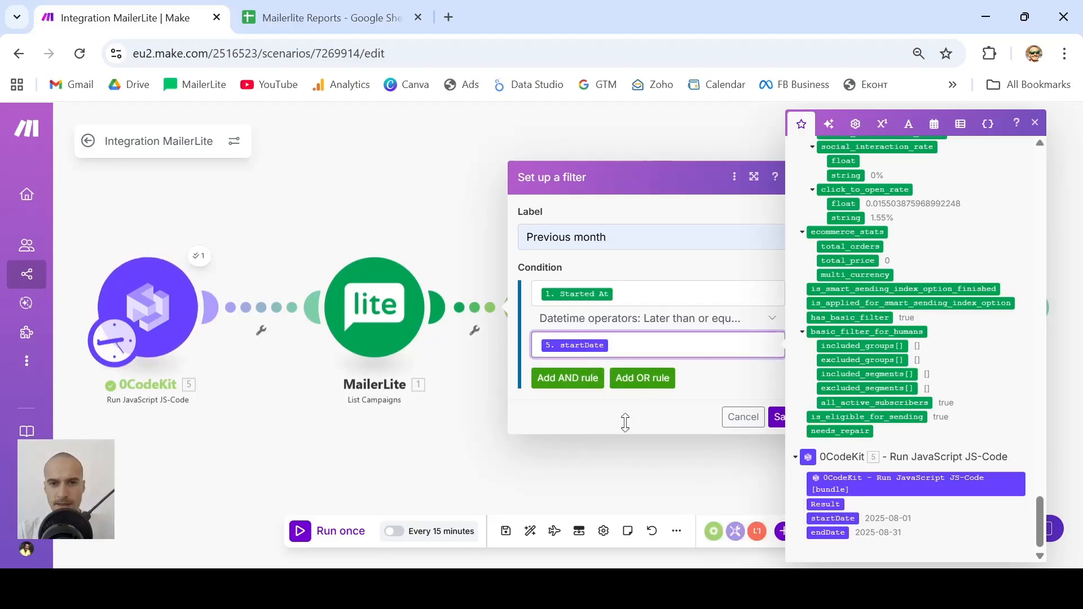
click(601, 402)
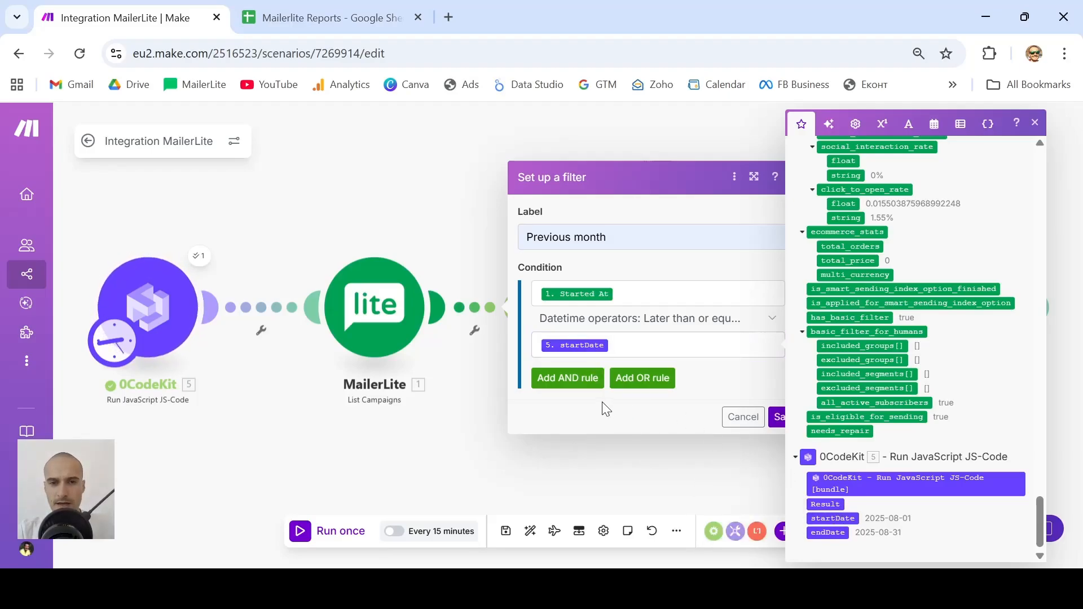
- Add an AND rule to the filter and map the List Campaigns "Started At" value as its first operand
click(555, 388)
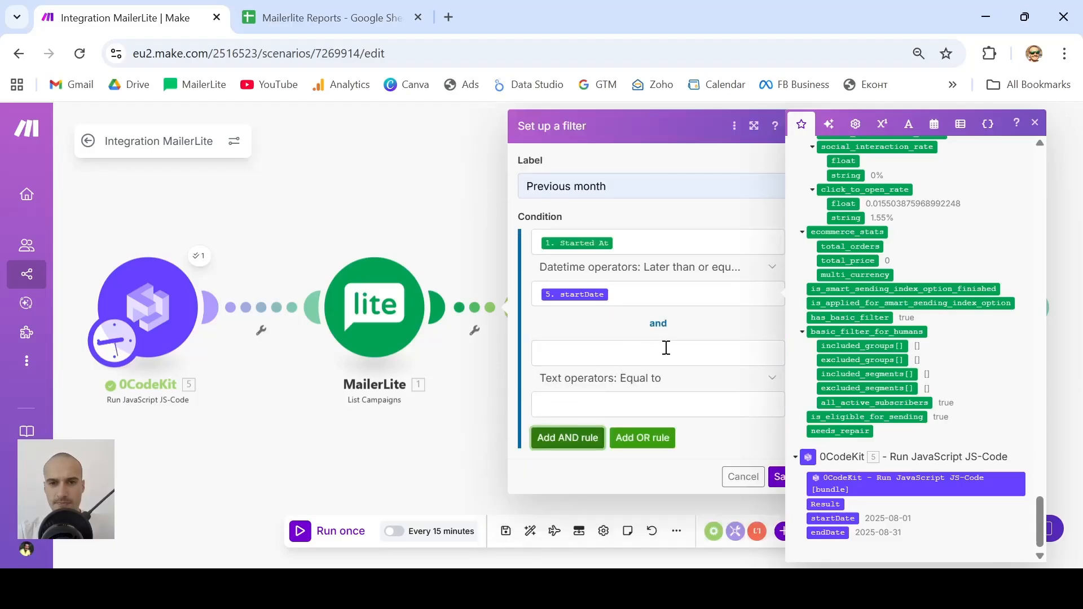
click(666, 348)
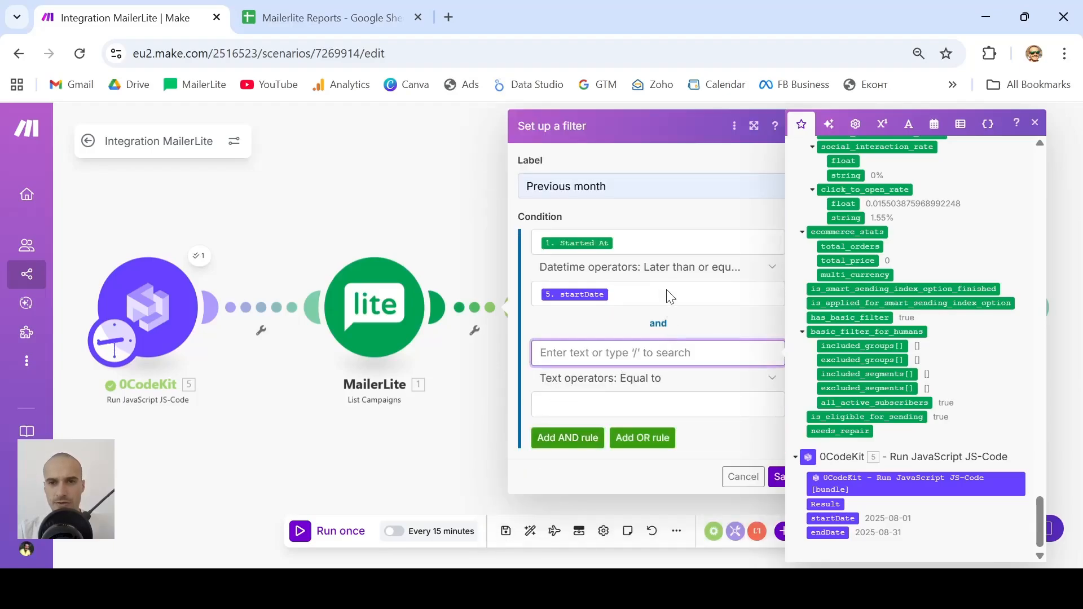
scroll(845, 311, up, 5)
scroll(845, 311, up, 10)
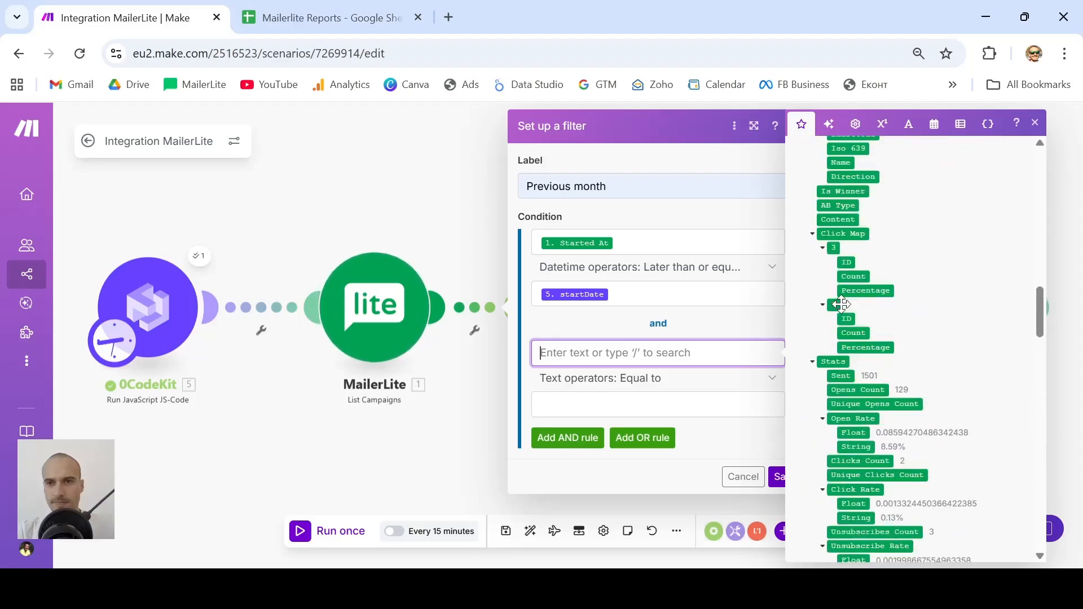
click(845, 162)
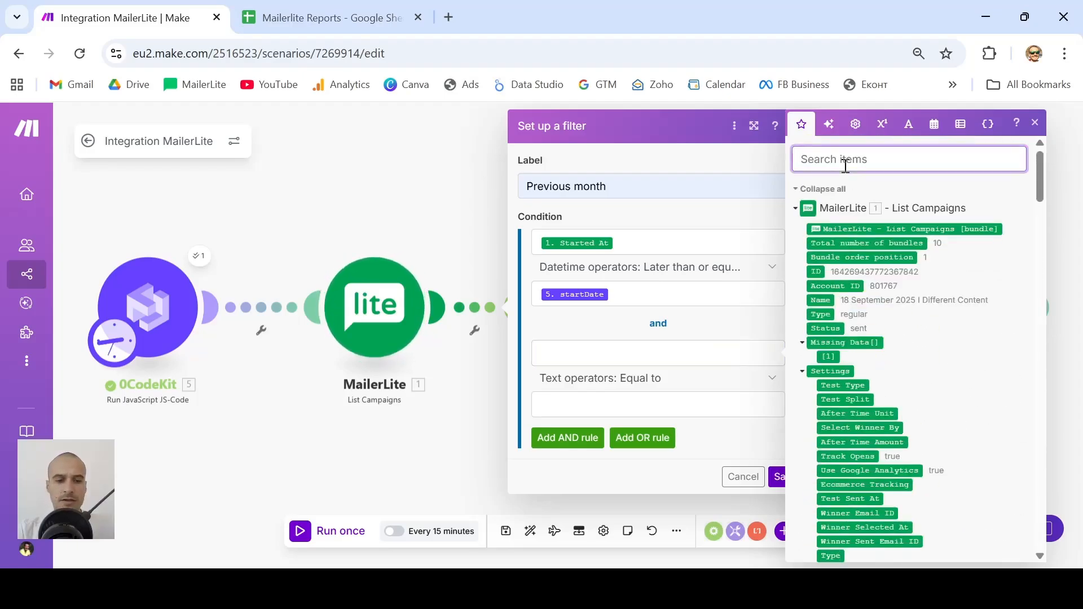
text(starte)
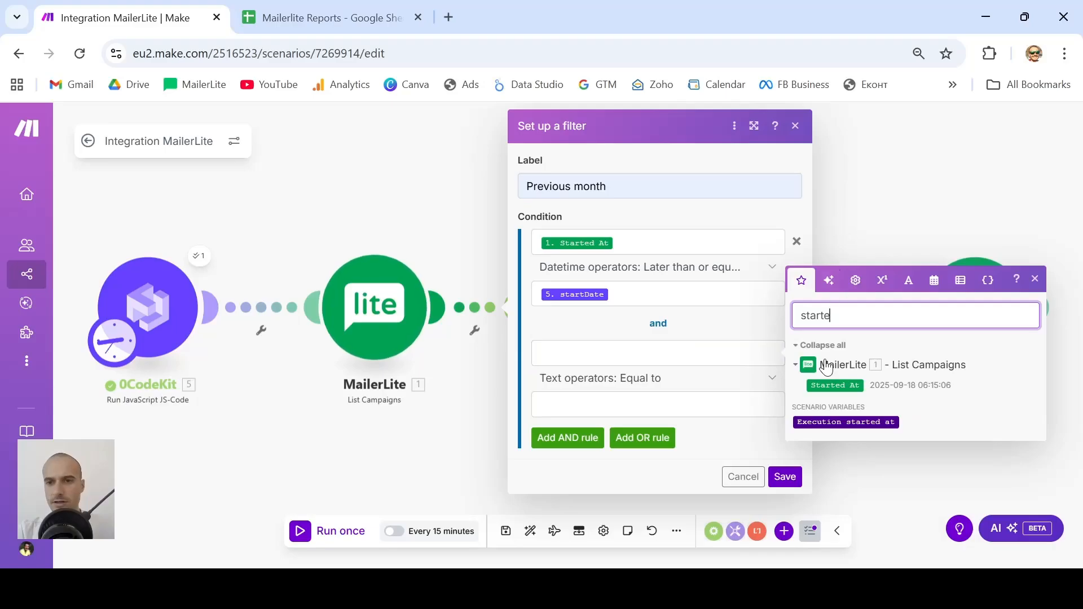
drag(835, 385, 641, 356)
- Set the second filter rule's comparison to the datetime operator "Earlier than or equal to"
click(692, 384)
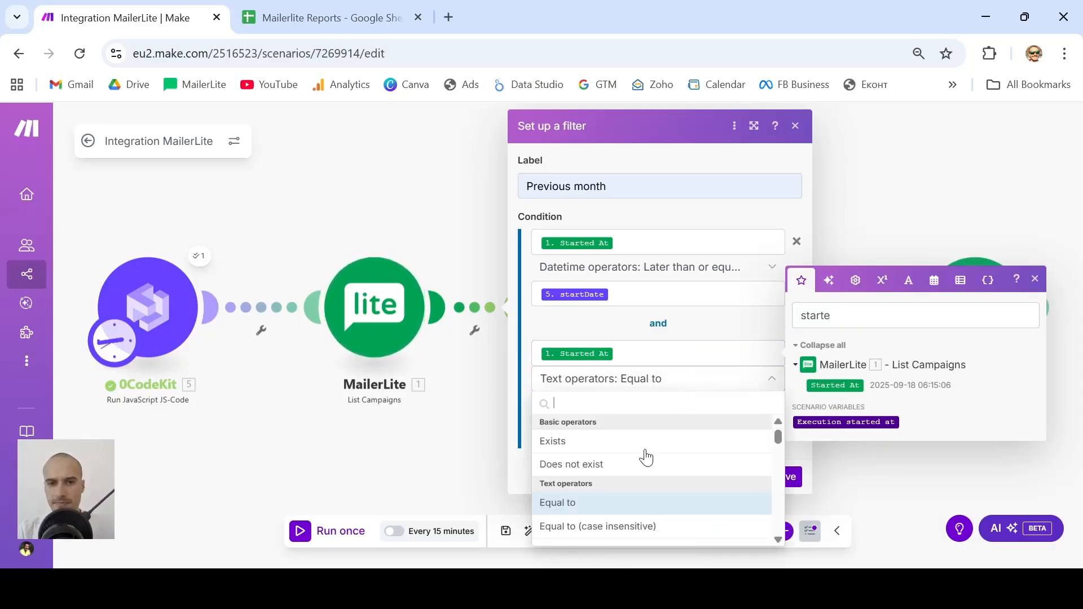
scroll(646, 454, down, 10)
scroll(646, 457, down, 8)
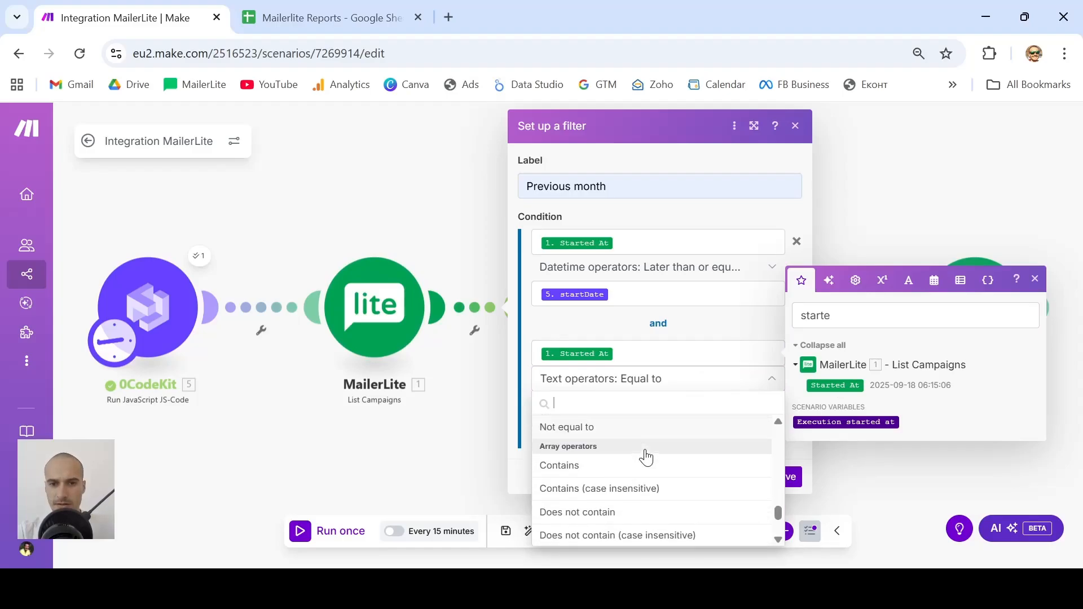
scroll(646, 457, up, 6)
scroll(646, 457, up, 3)
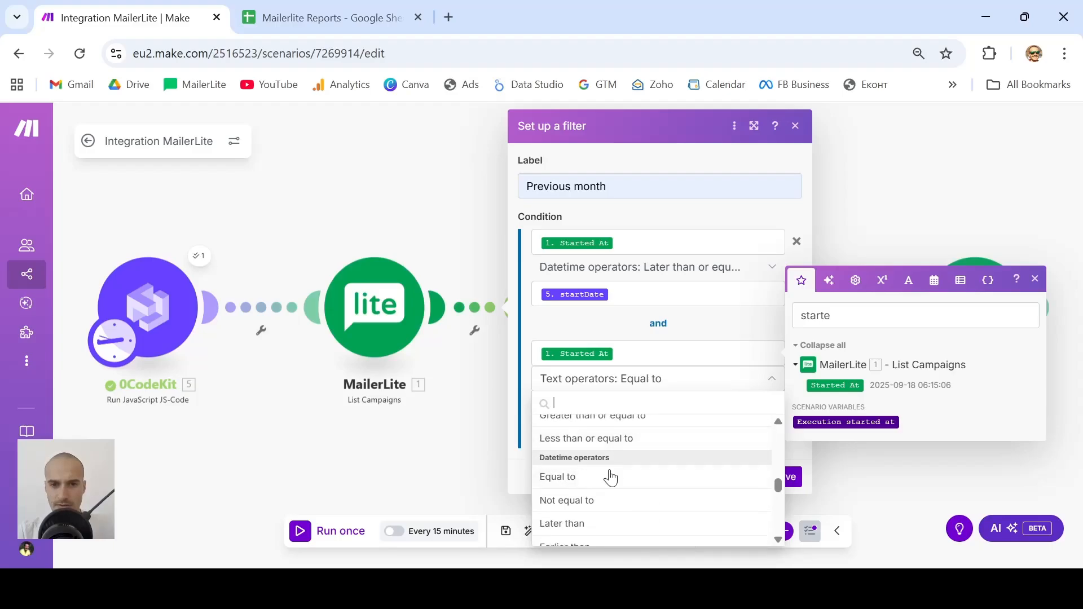
scroll(613, 480, down, 4)
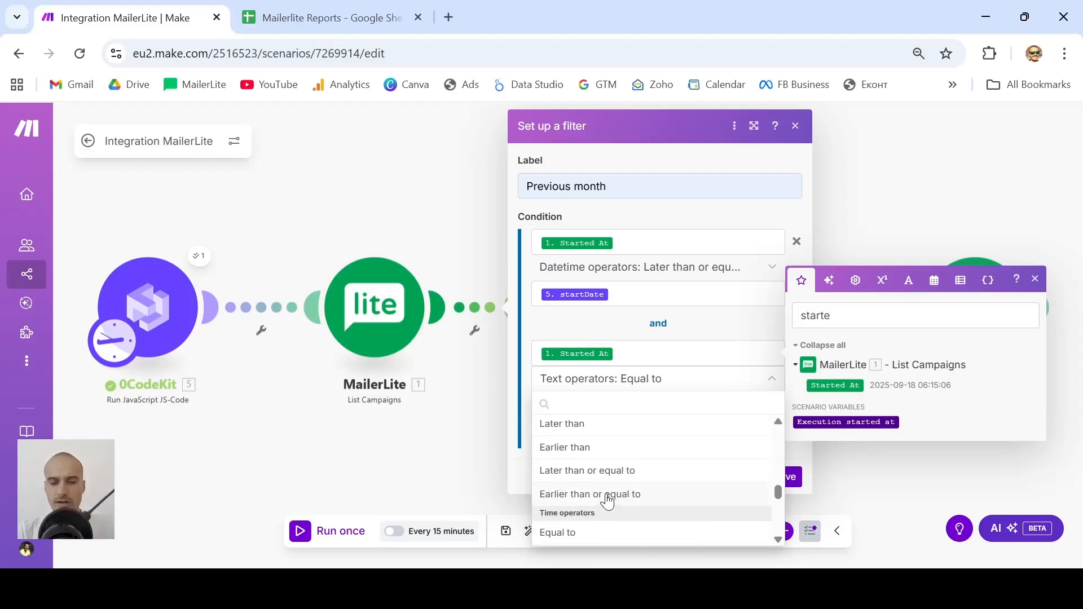
click(607, 495)
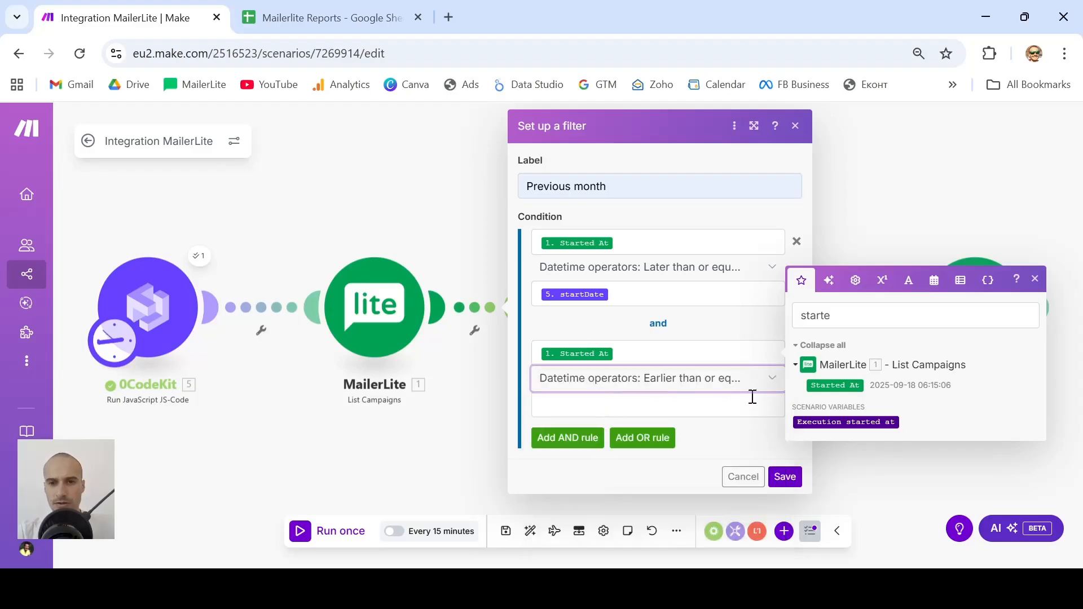
- Map the 0CodeKit endDate value as the second rule's comparison value and save the filter
click(675, 398)
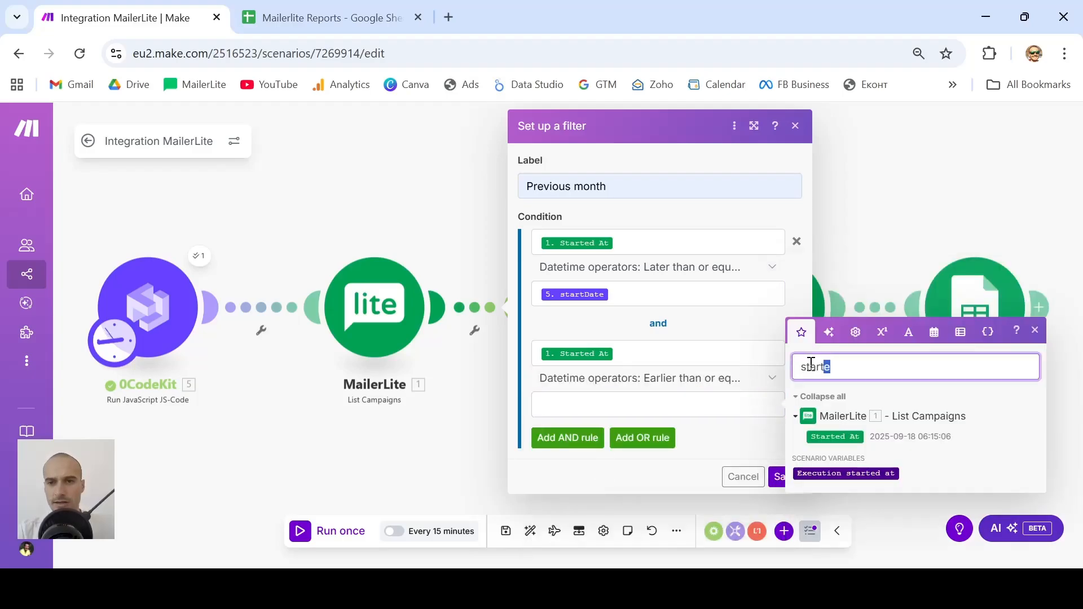
double_click(854, 367)
key(BackSpace)
scroll(854, 367, down, 5)
scroll(854, 368, down, 10)
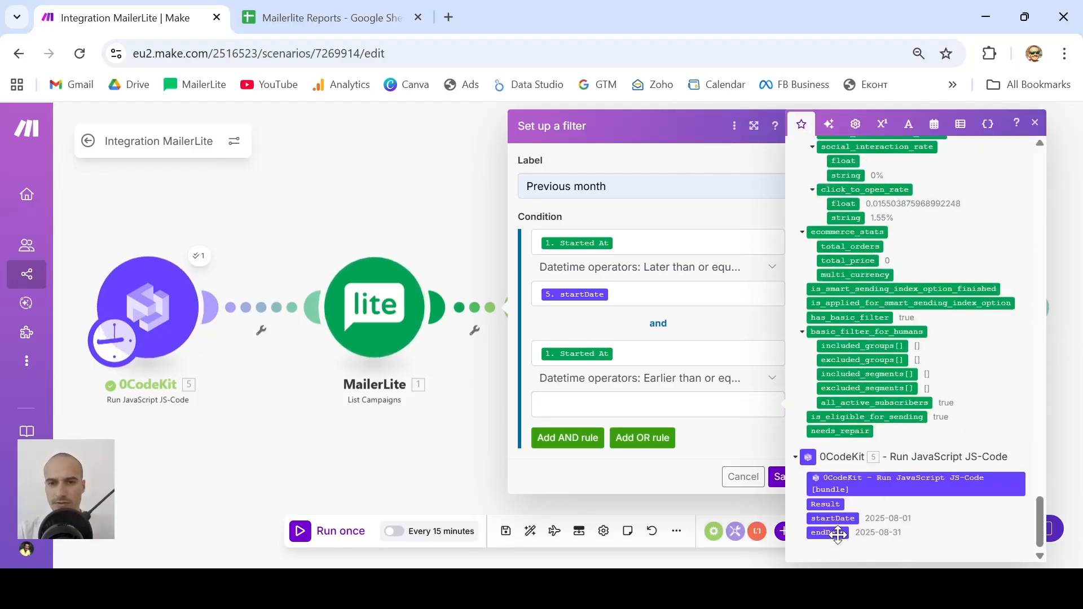
drag(828, 533, 625, 407)
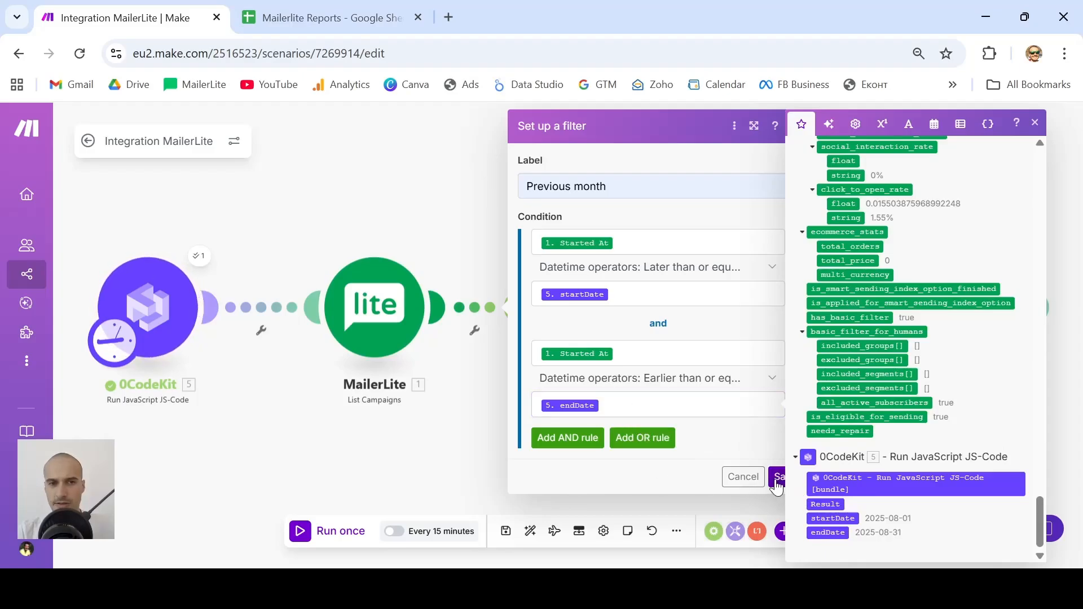
click(778, 480)
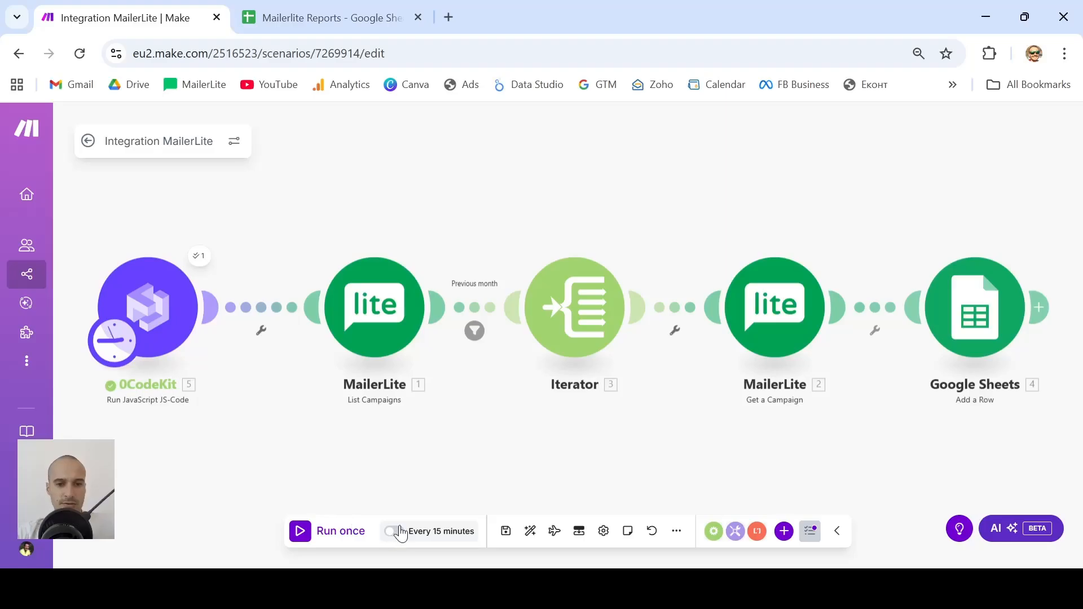
- Change the scenario's schedule to run on days of the month, choosing day 1
click(118, 340)
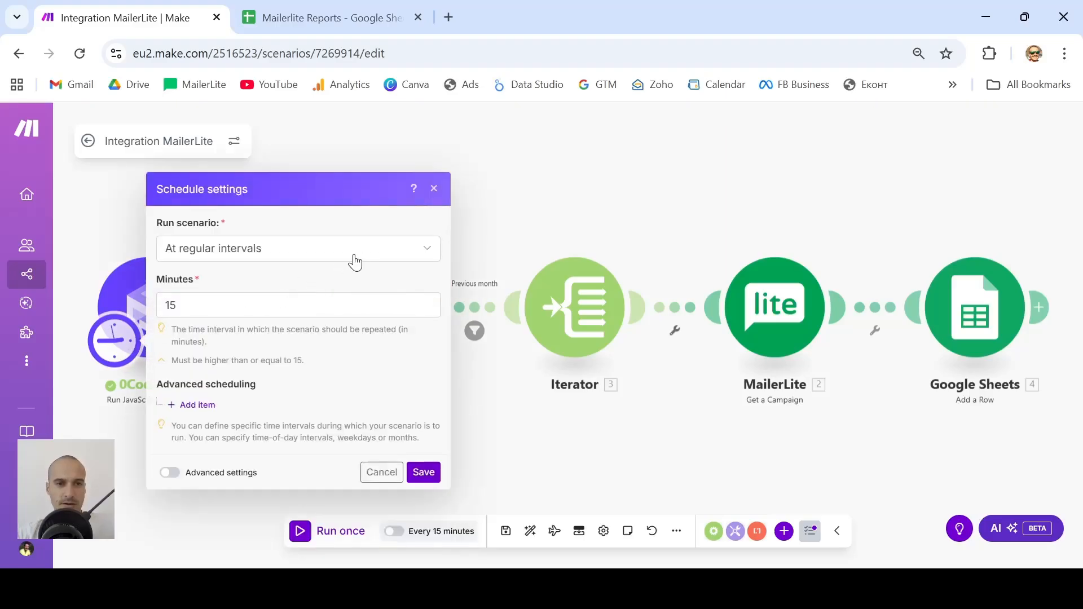
click(377, 260)
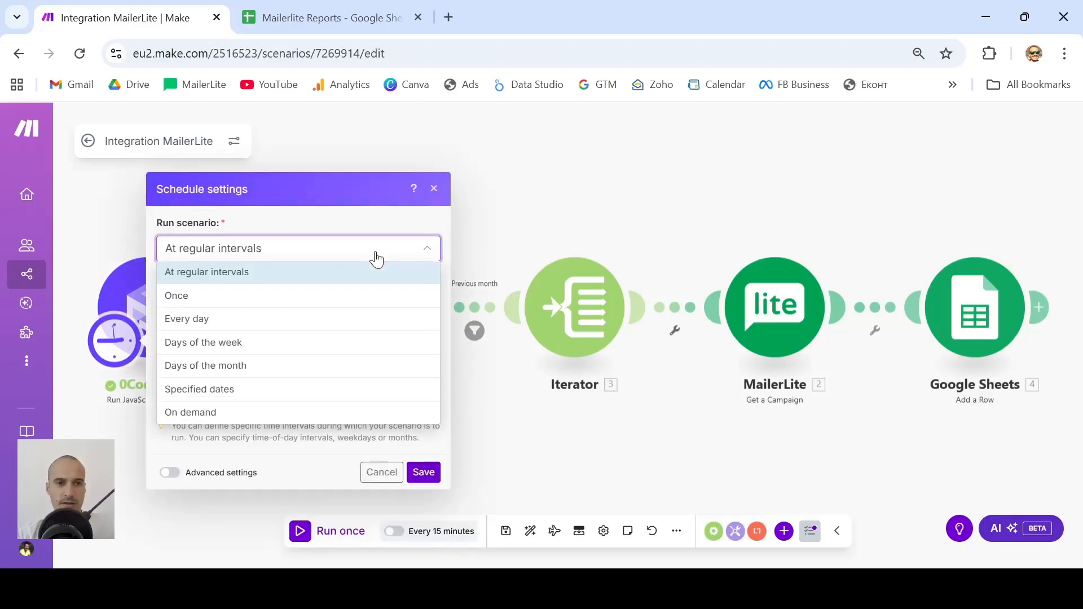
click(279, 366)
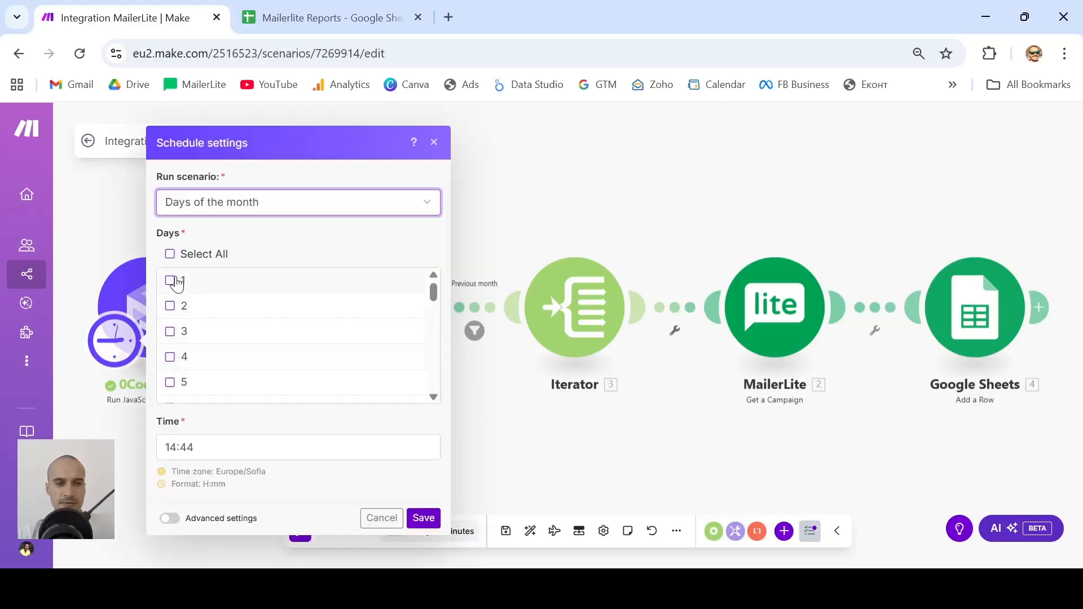
click(170, 281)
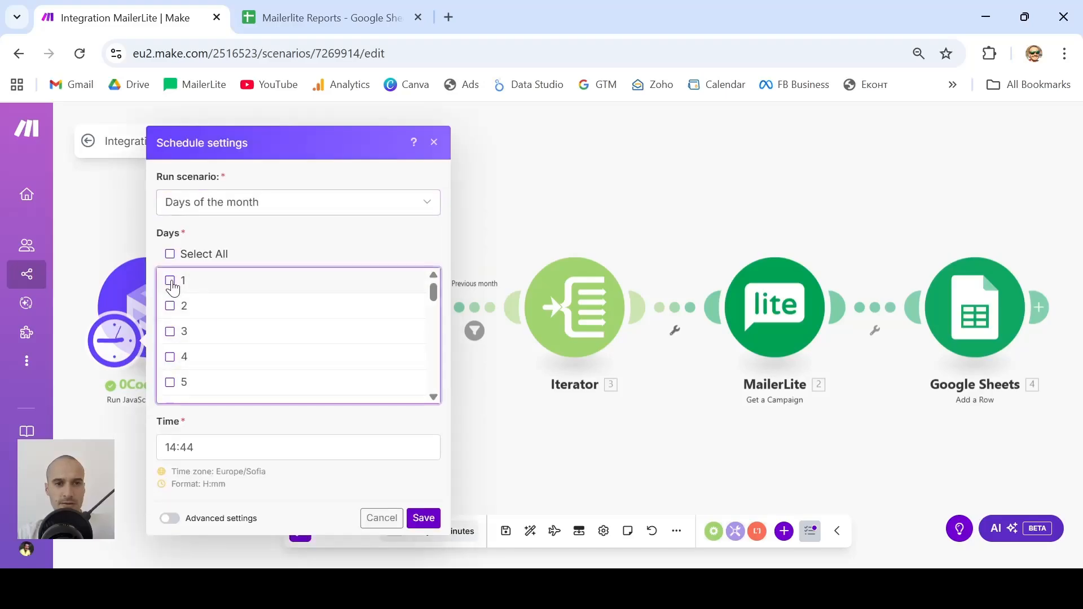
scroll(357, 372, down, 3)
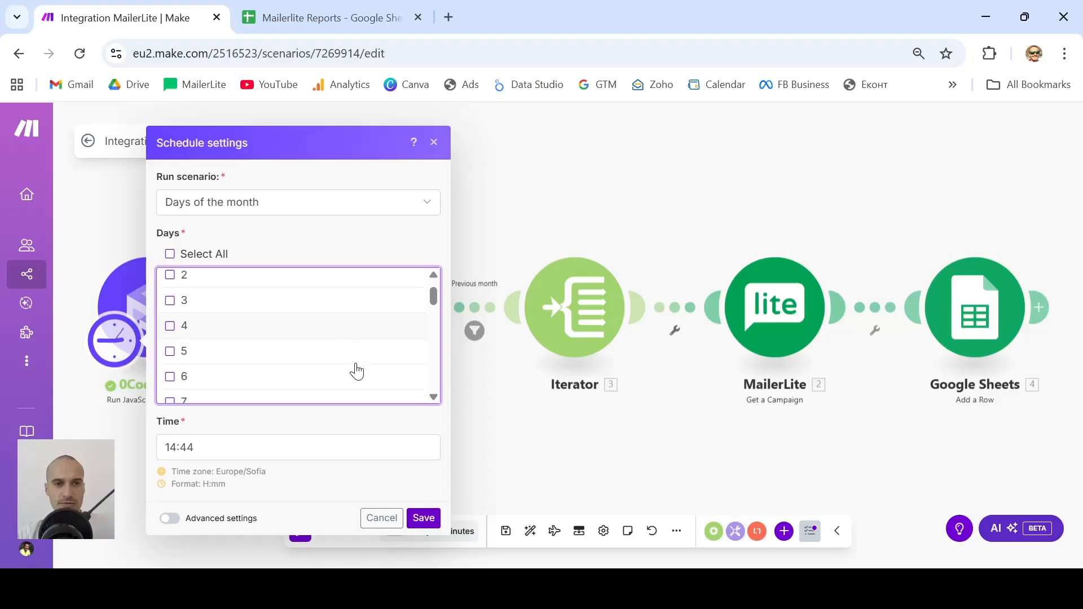
- Set the scheduled run time to 0:44 and save the schedule settings
drag(221, 444, 134, 450)
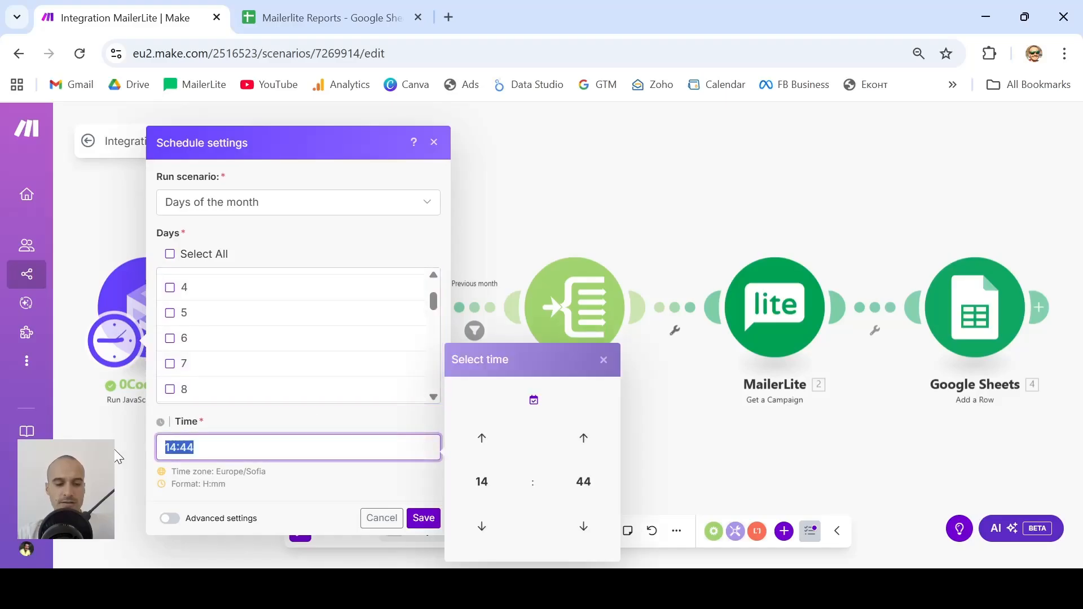
click(491, 446)
click(490, 446)
click(490, 445)
click(490, 447)
click(491, 447)
click(490, 447)
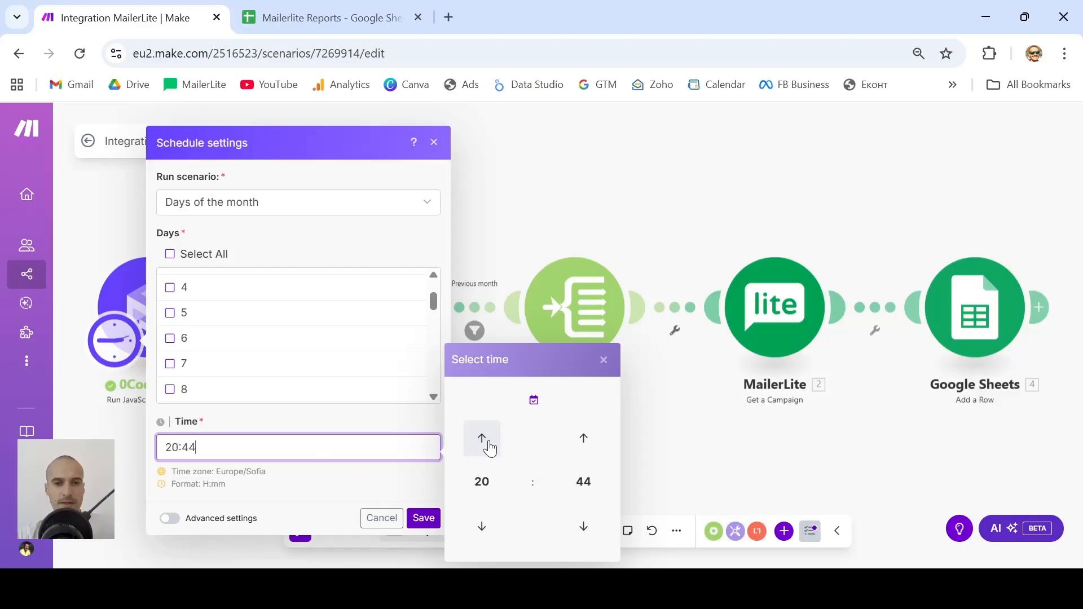
click(490, 447)
click(490, 447)
click(490, 447)
click(490, 447)
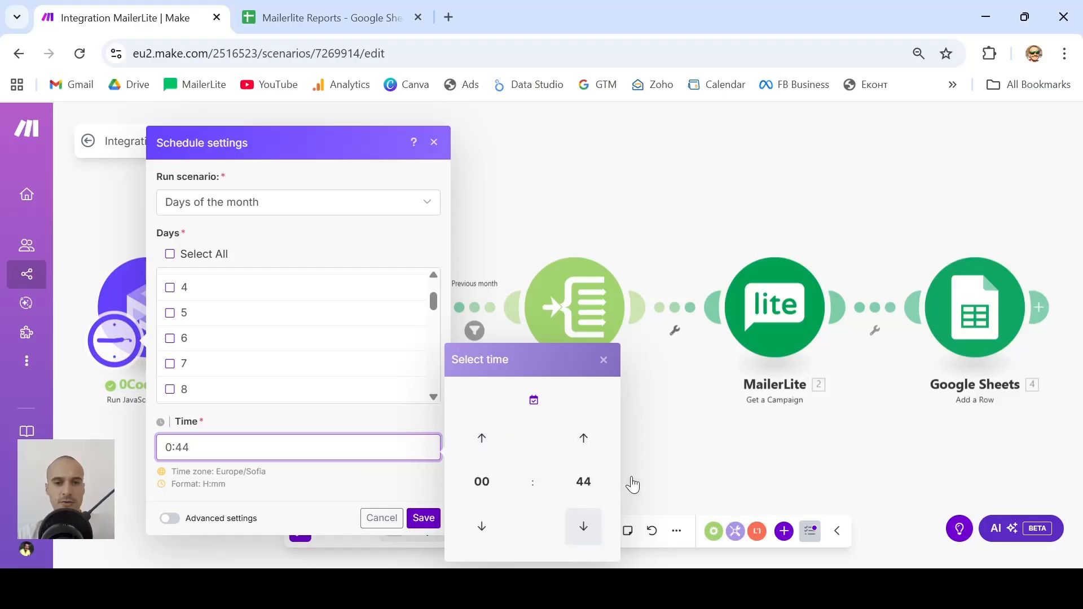
click(317, 489)
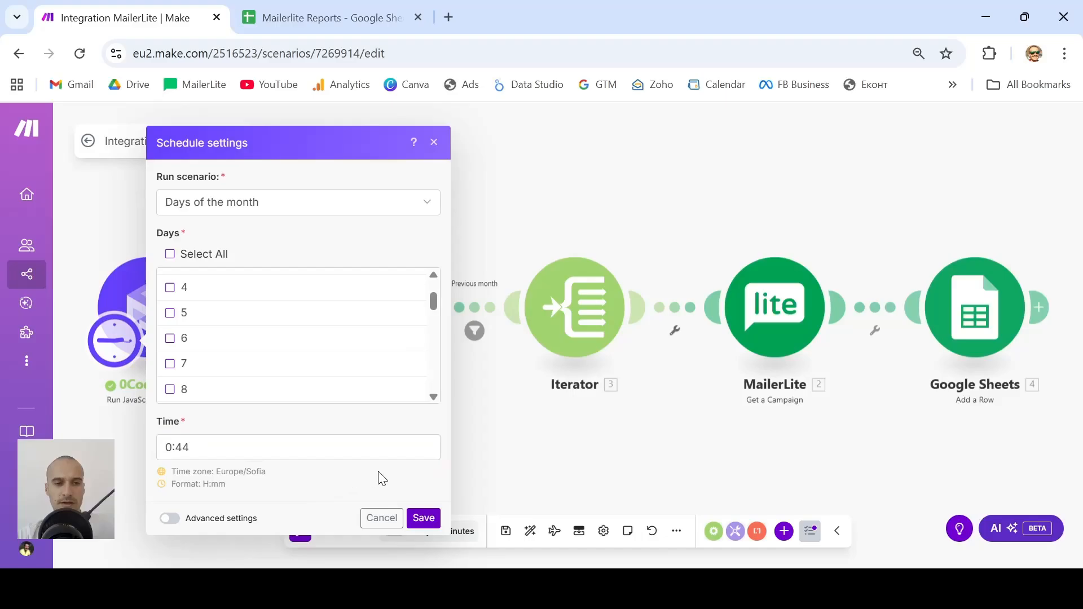
click(424, 518)
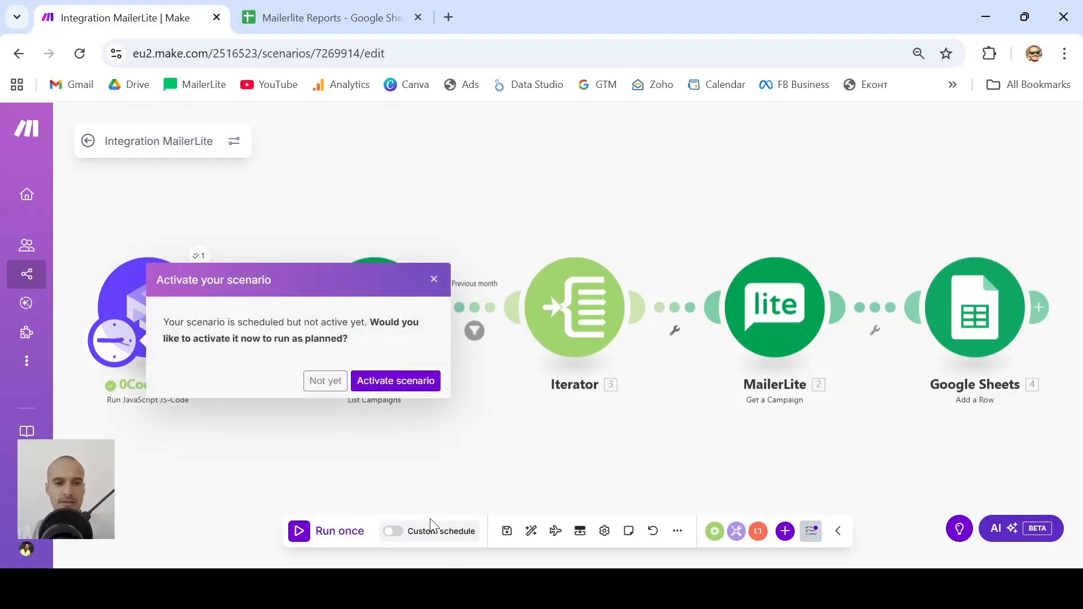
- Activate the scenario so it runs on its custom monthly schedule
click(407, 381)
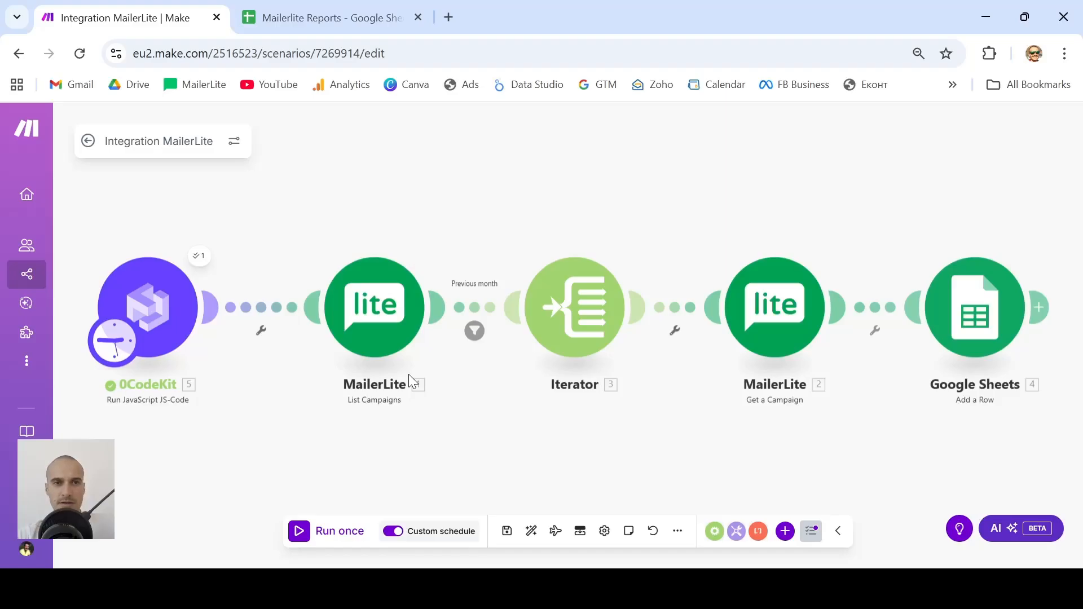
- Switch to the Mailerlite Reports spreadsheet in Google Sheets and review the campaign rows and the empty rows below them
click(318, 18)
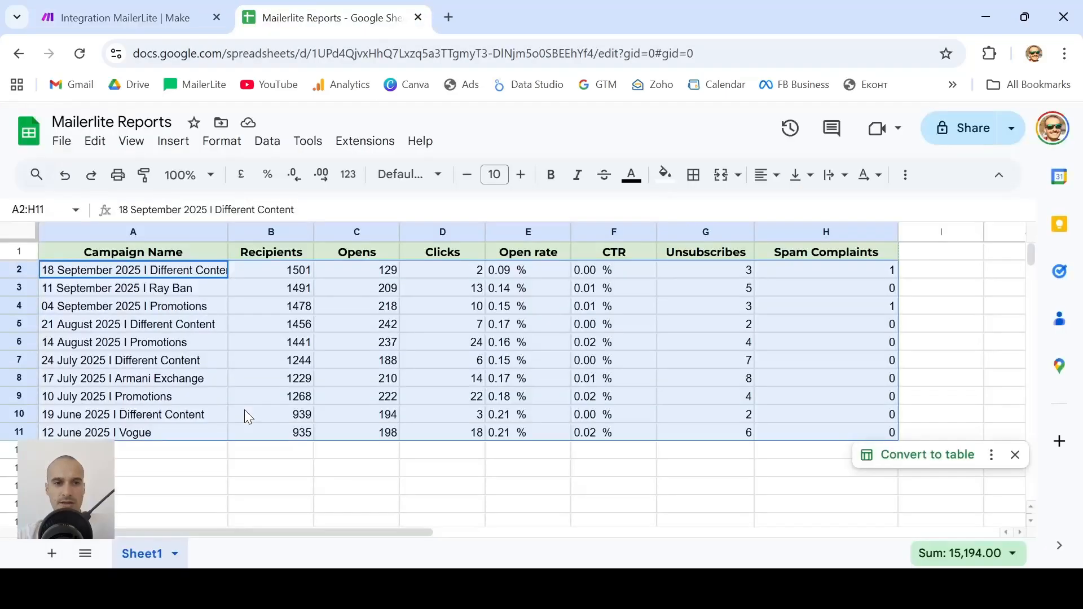
click(141, 460)
scroll(145, 468, down, 3)
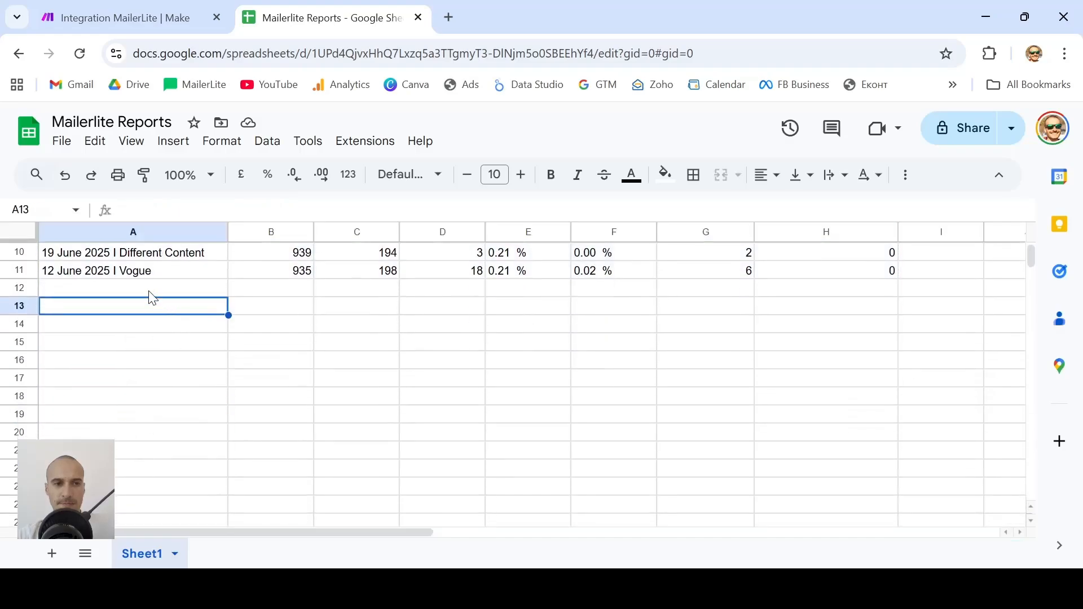
scroll(481, 326, up, 3)
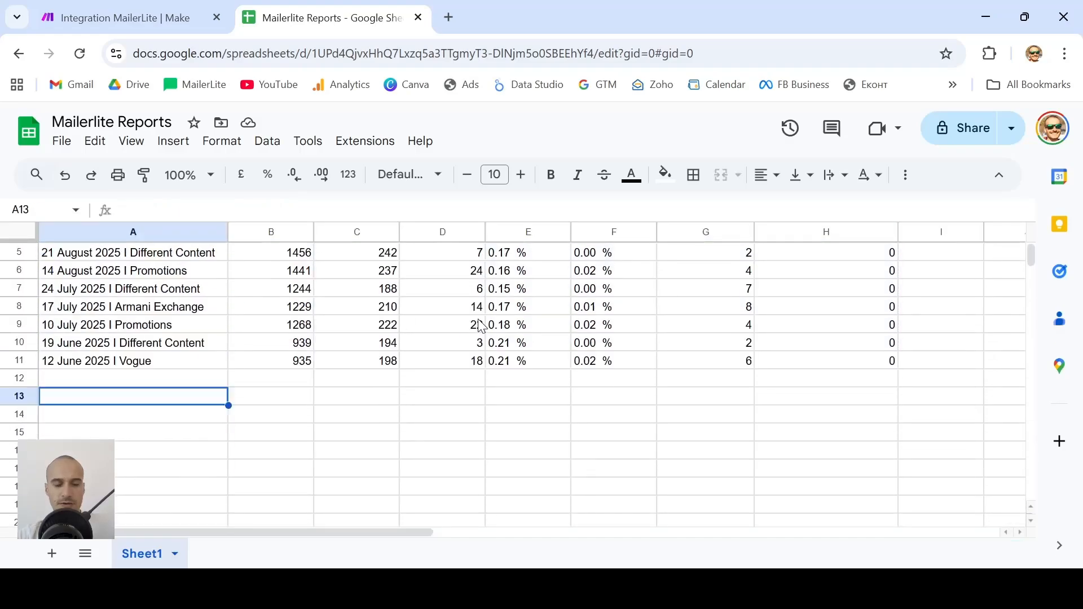
scroll(481, 326, down, 1)
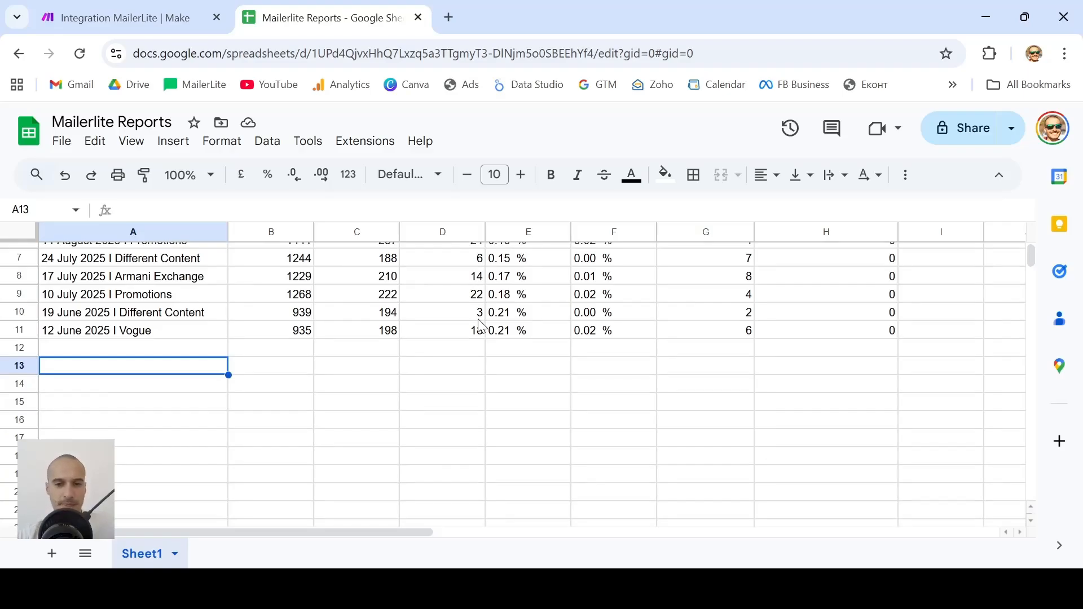
scroll(481, 327, up, 3)
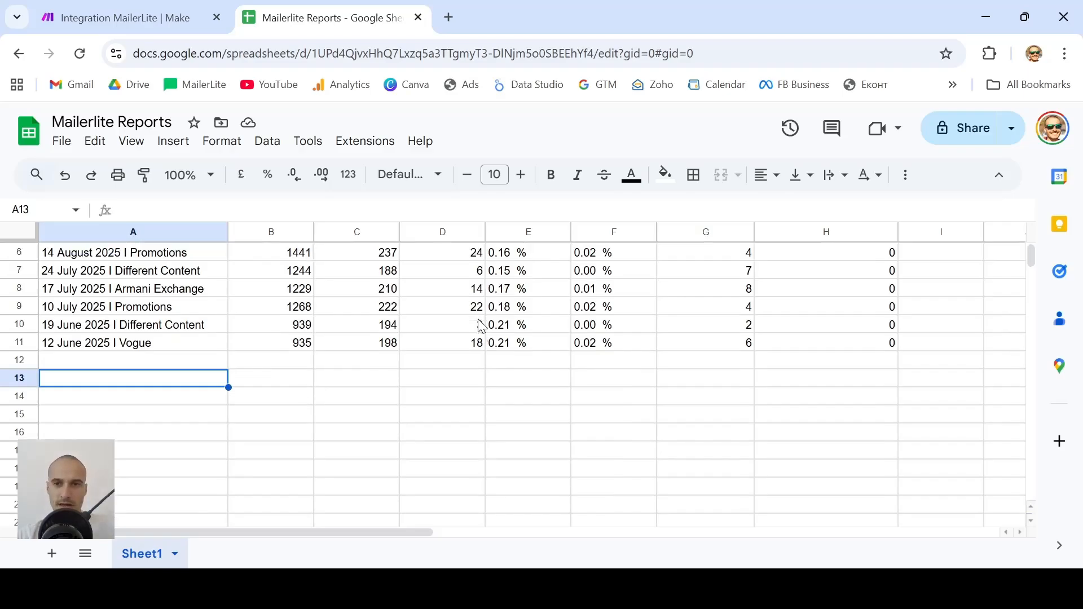